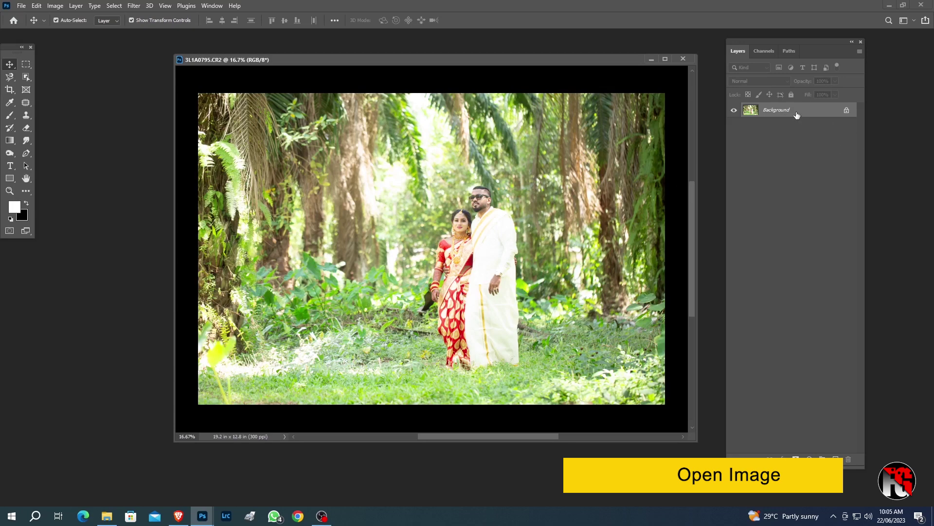
Step: Duplicate the Background layer and hide the original
key(ctrl+j)
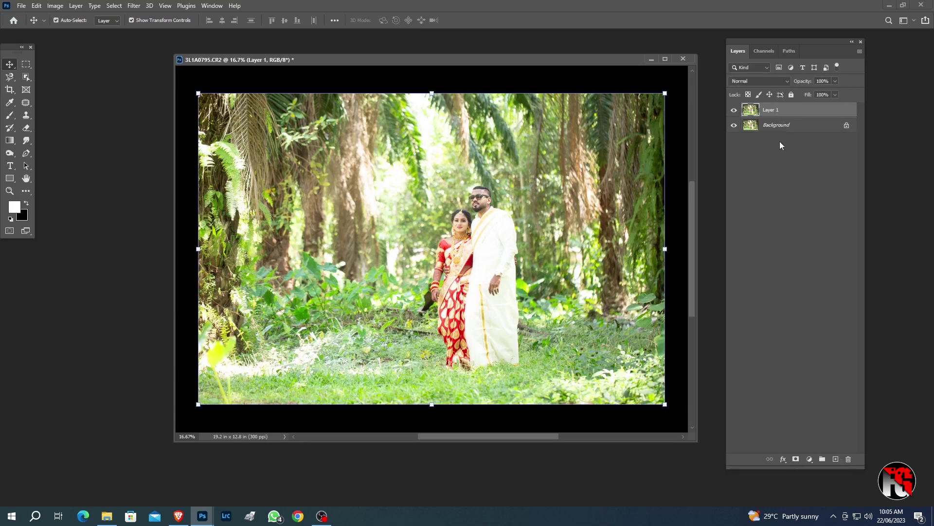
click(734, 125)
Step: Open the duplicated layer in the Camera Raw Filter and check the couple at 100% magnification
click(133, 6)
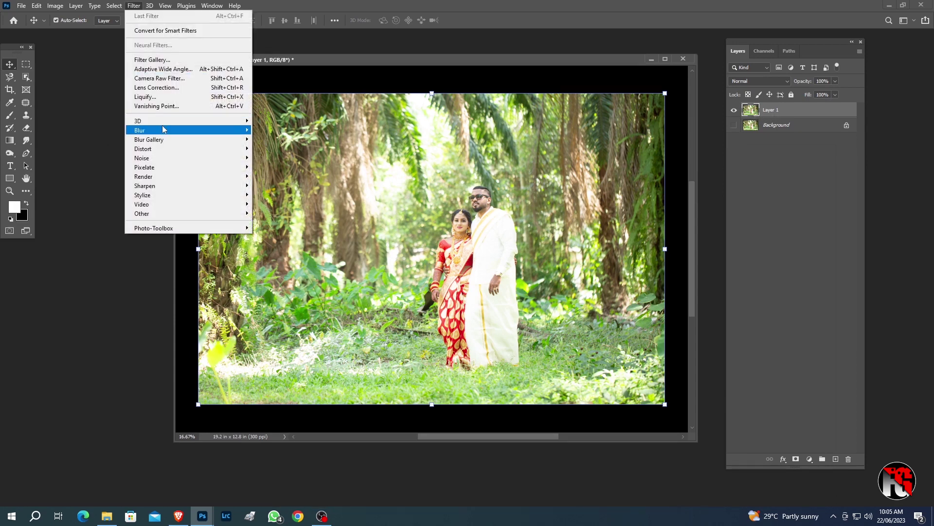
click(148, 79)
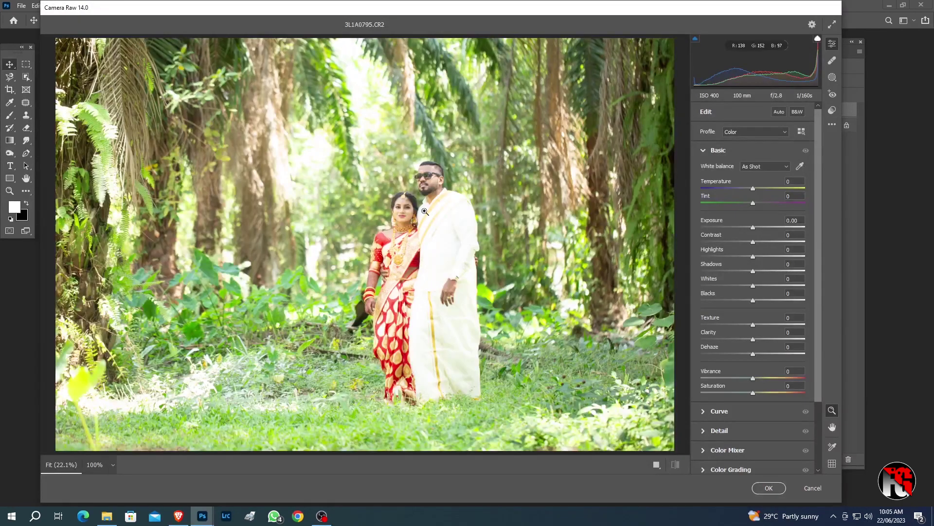
click(402, 204)
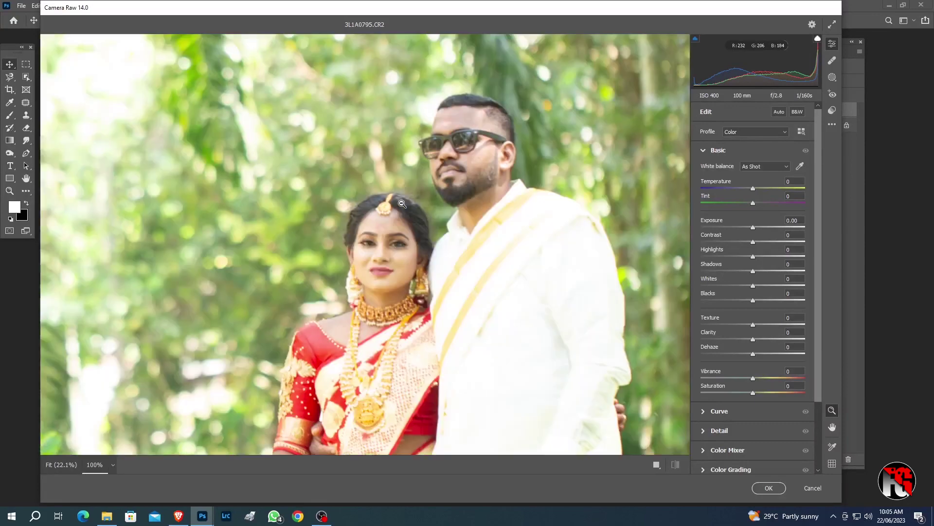
click(402, 203)
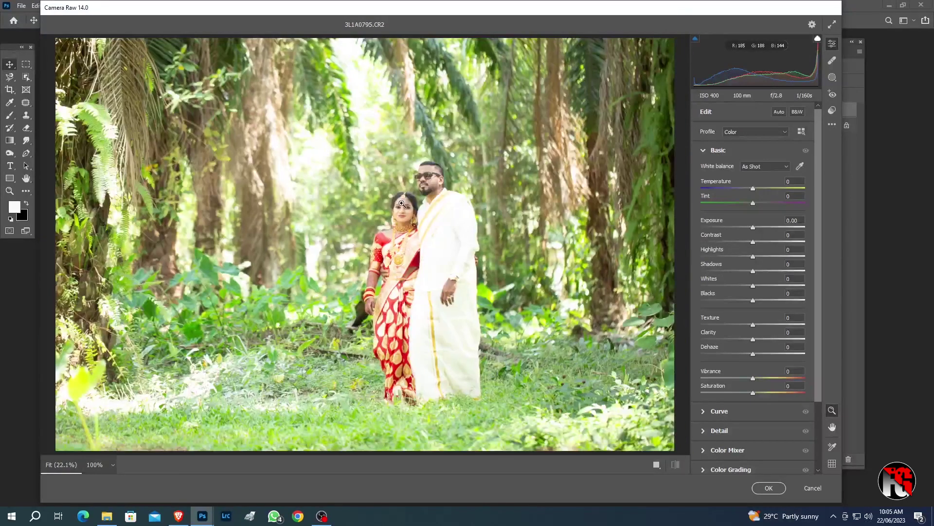
Step: Set the photo's Whites to -62, Blacks to -32, Clarity to +12 and Dehaze to +21
drag(753, 286, 738, 301)
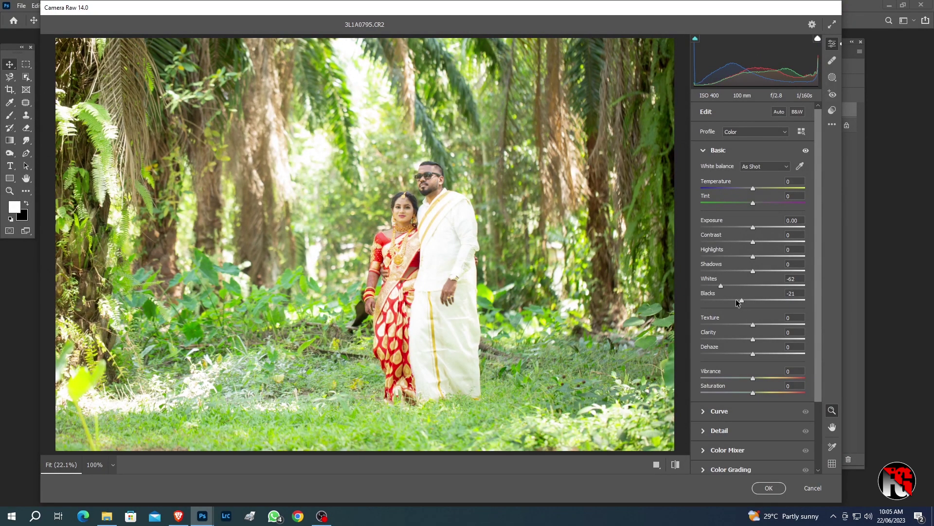
drag(753, 353, 758, 339)
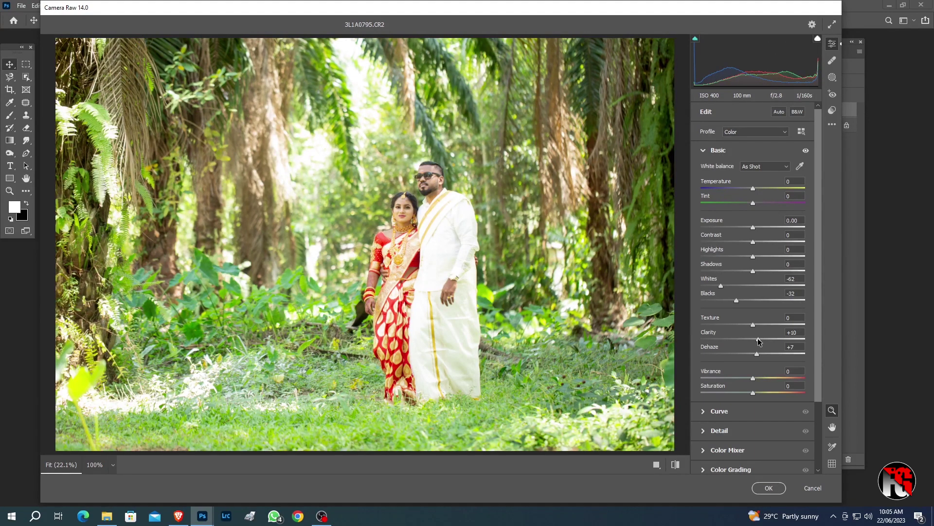
drag(758, 354, 762, 355)
drag(762, 355, 764, 355)
Step: Set the photo's Highlights to -82, Shadows to -26, Whites to -82 and Contrast to +5
click(735, 257)
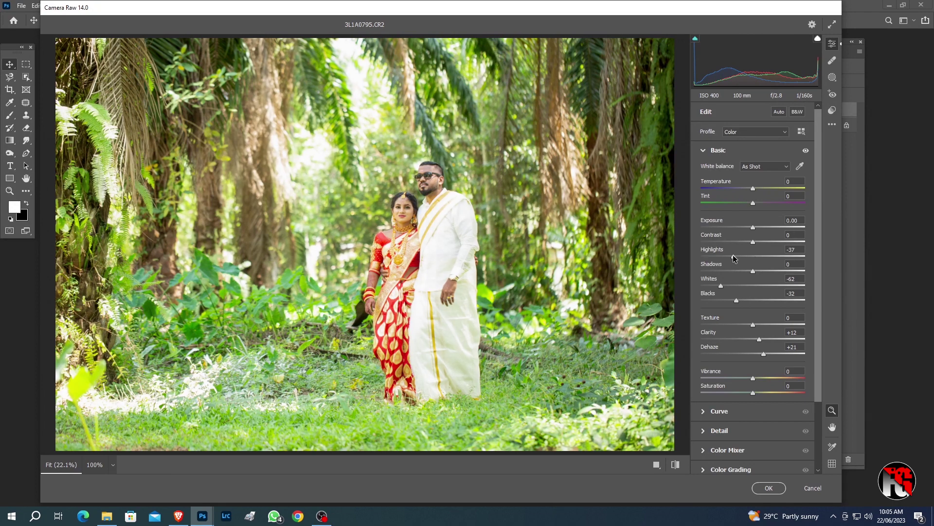
drag(733, 255, 719, 256)
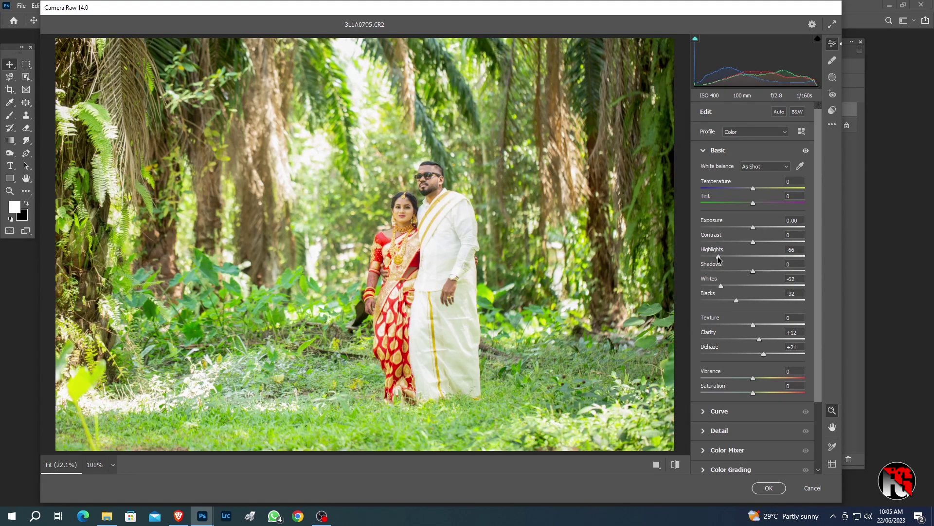
click(740, 271)
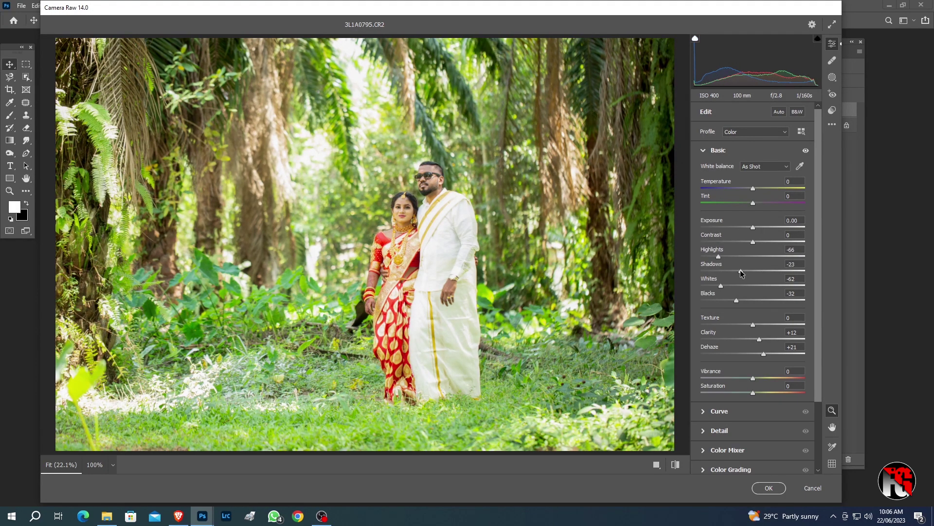
drag(741, 271, 739, 272)
click(712, 285)
drag(712, 287, 708, 257)
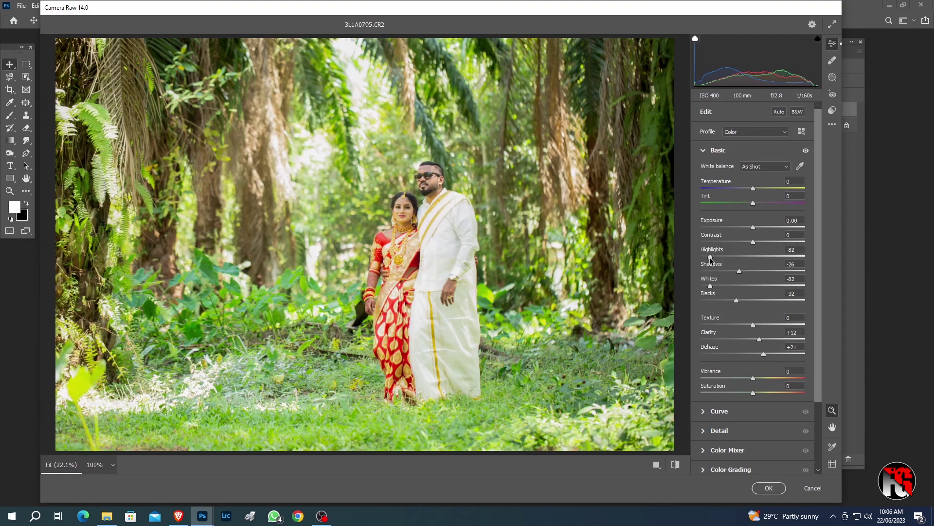
drag(753, 242, 754, 242)
scroll(774, 202, down, 3)
scroll(774, 201, up, 3)
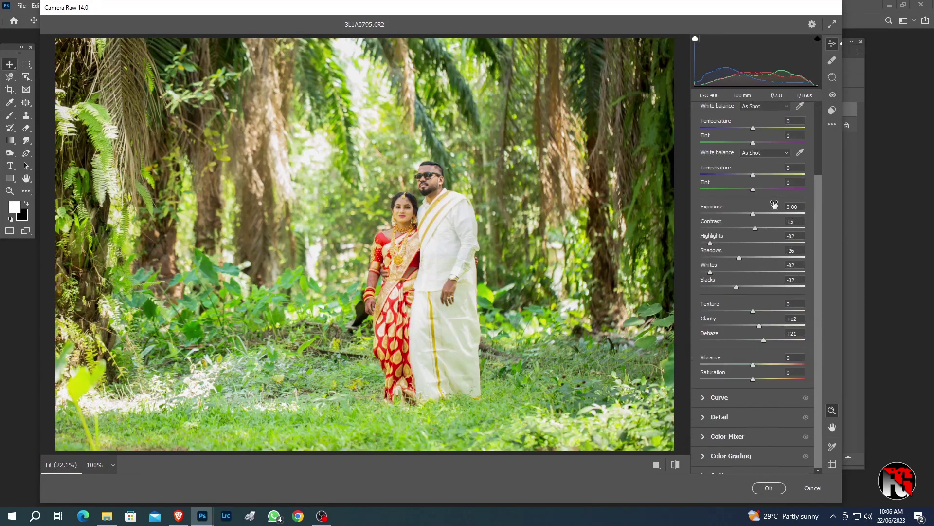
Step: Create a Select Subject mask on the couple with Exposure +0.35, Whites -20 and Shadows +4
click(832, 77)
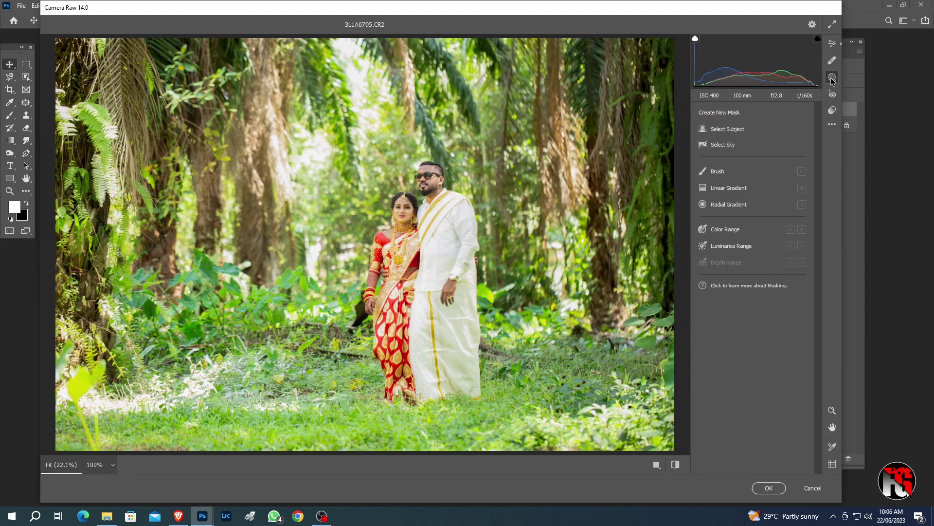
click(735, 129)
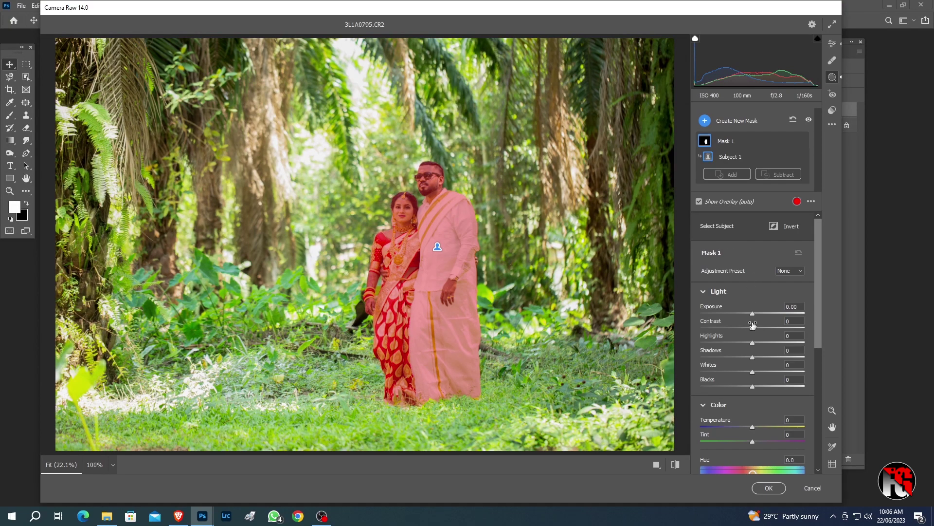
click(757, 314)
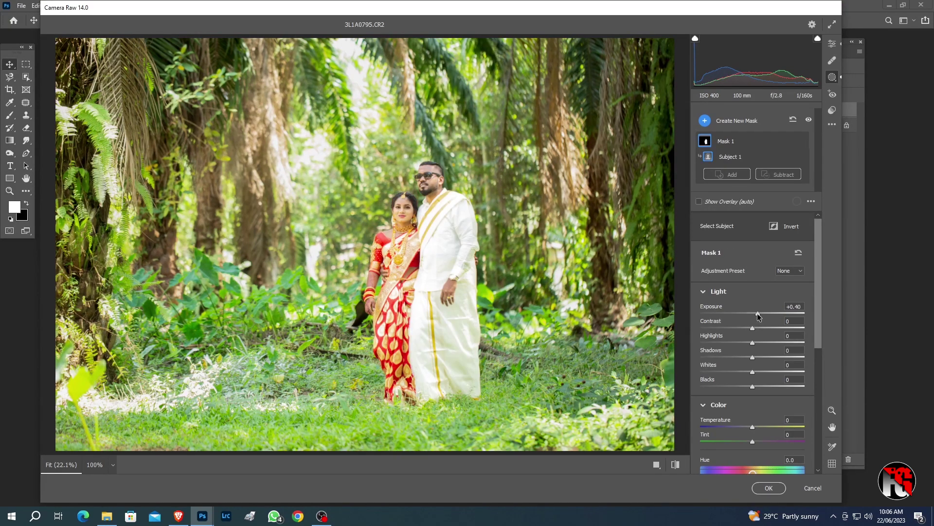
drag(753, 372, 742, 373)
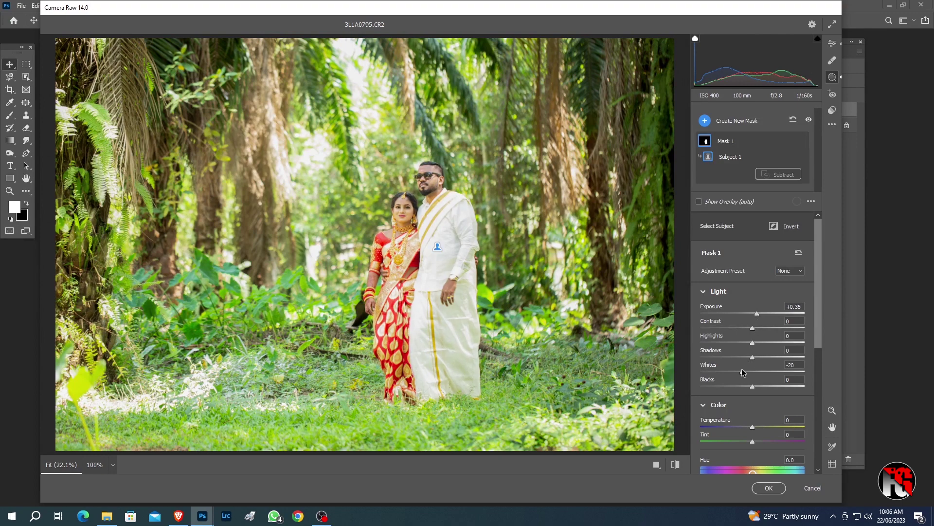
click(745, 359)
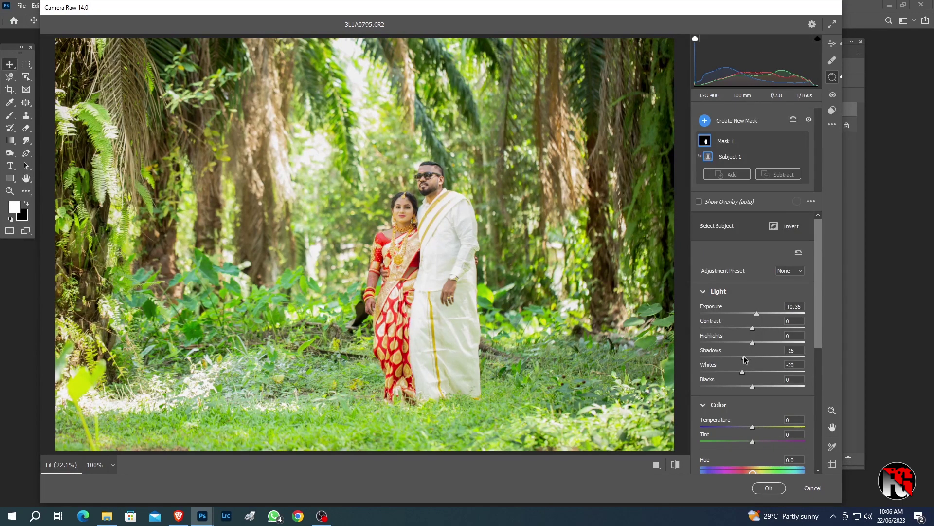
drag(745, 358, 755, 359)
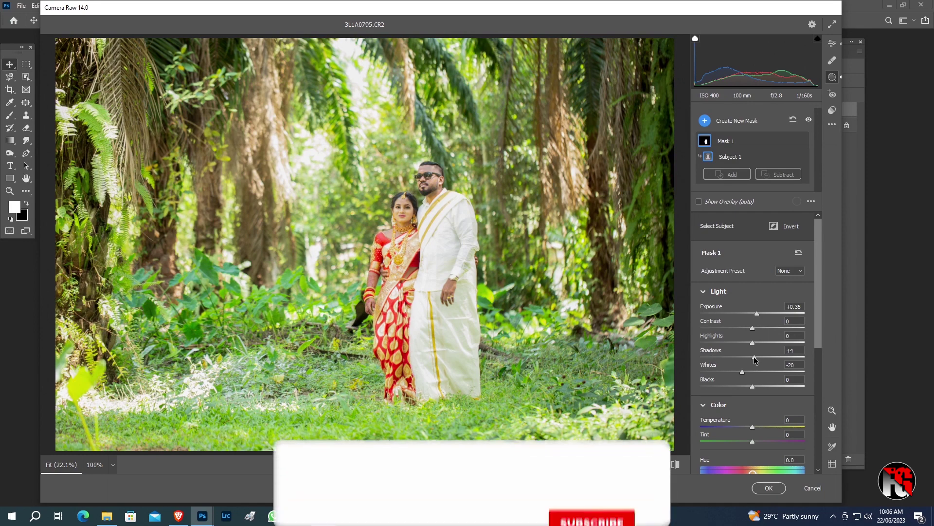
Step: Set the subject mask's Blacks to -14, Exposure to +0.50 and Temperature to -7, and apply the Camera Raw edits
click(745, 387)
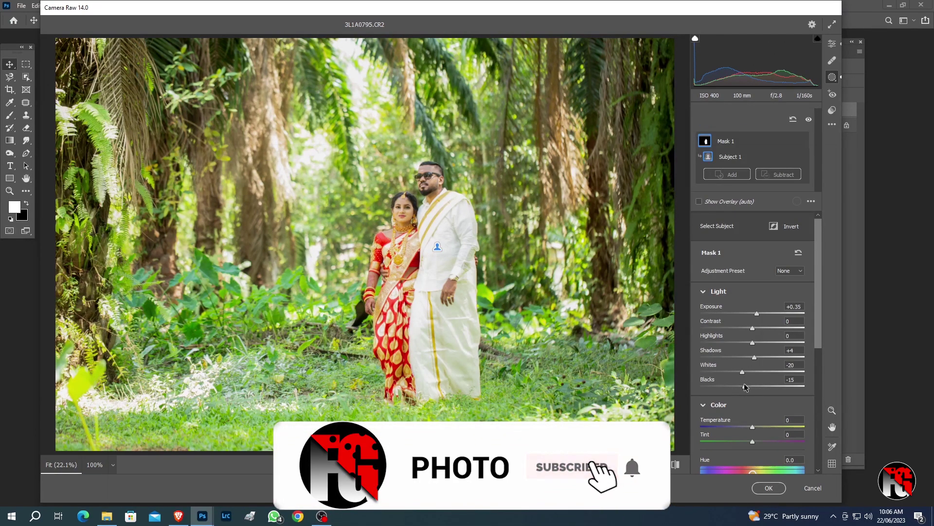
drag(745, 387, 747, 387)
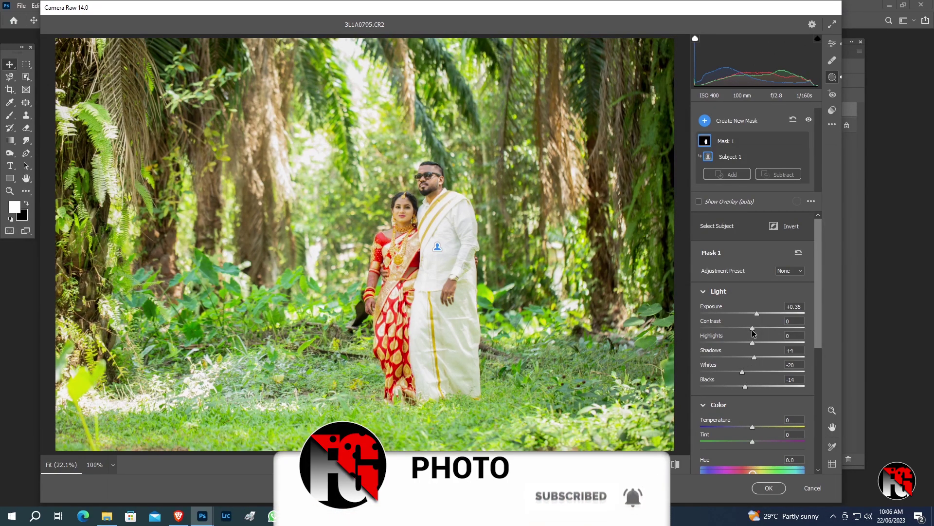
drag(757, 314, 760, 317)
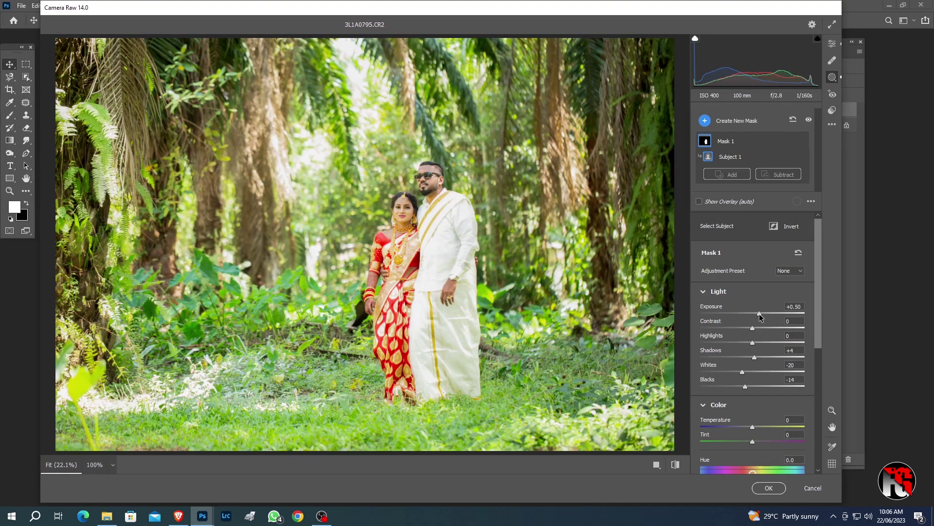
drag(752, 427, 749, 430)
scroll(716, 380, down, 4)
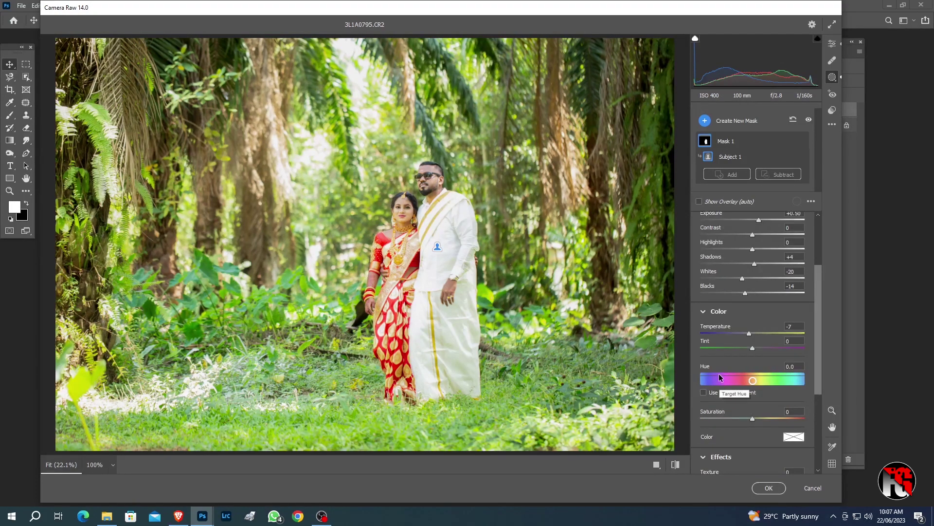
scroll(712, 327, up, 2)
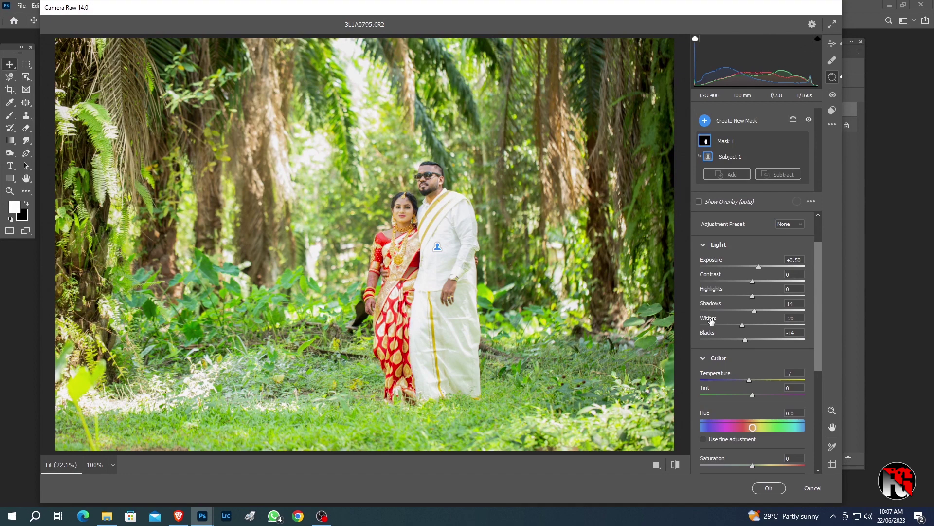
click(769, 487)
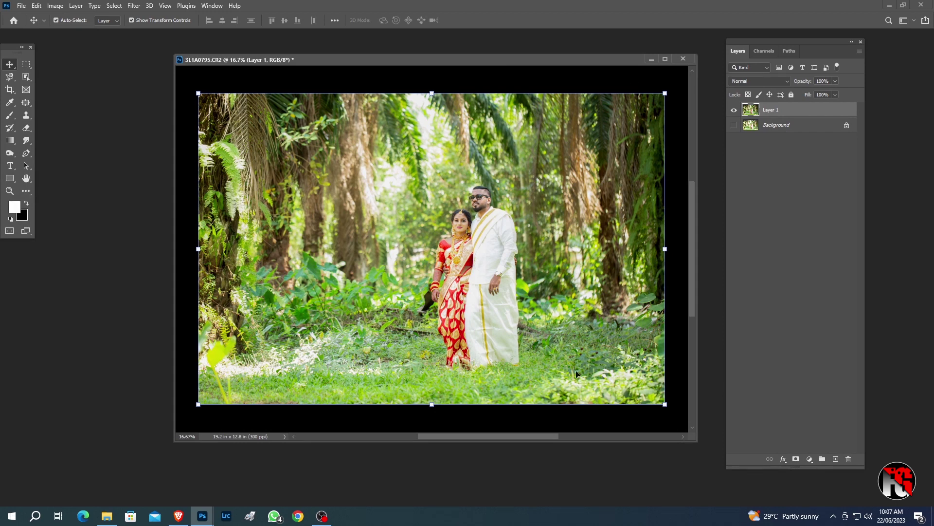
Step: Show the Background layer and toggle Layer 1's visibility to compare the photo before and after the edits
click(734, 125)
click(734, 112)
click(734, 112)
click(734, 112)
click(734, 112)
Step: Duplicate Layer 1 and open the copy in the Camera Raw Filter
key(ctrl+j)
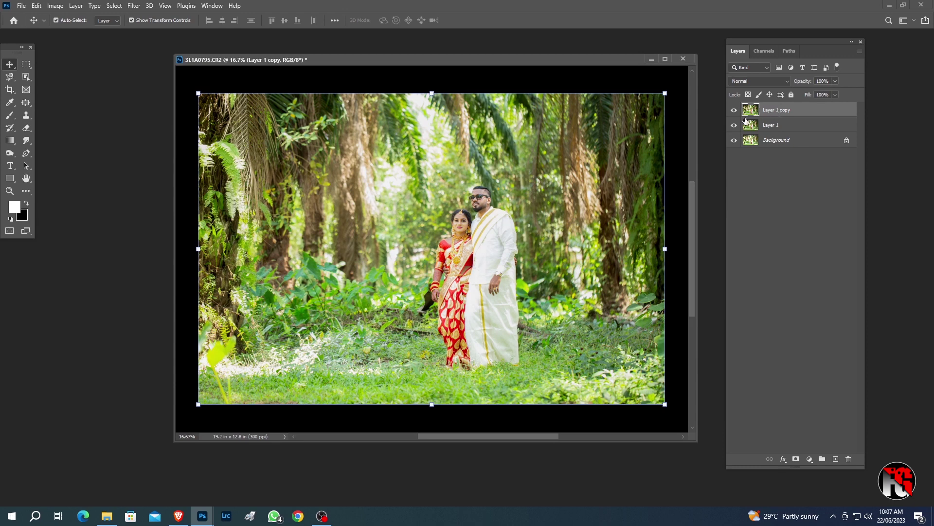
click(134, 5)
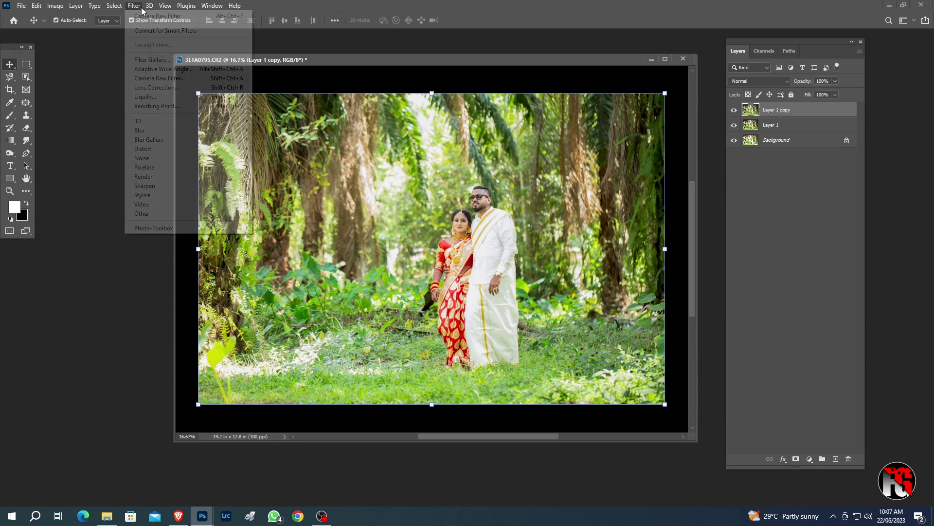
click(156, 79)
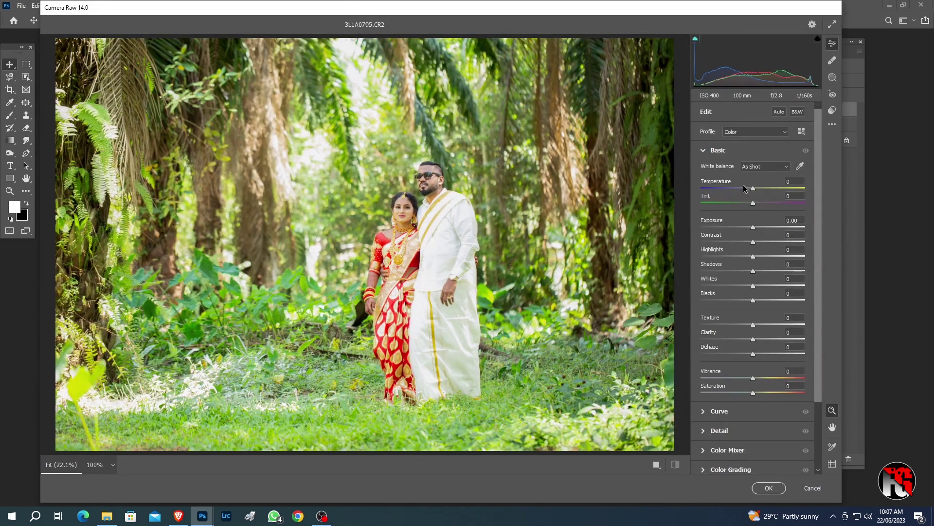
Step: In the Color Mixer, set the Greens luminance to +21 and raise the Aquas luminance slightly
scroll(770, 230, down, 3)
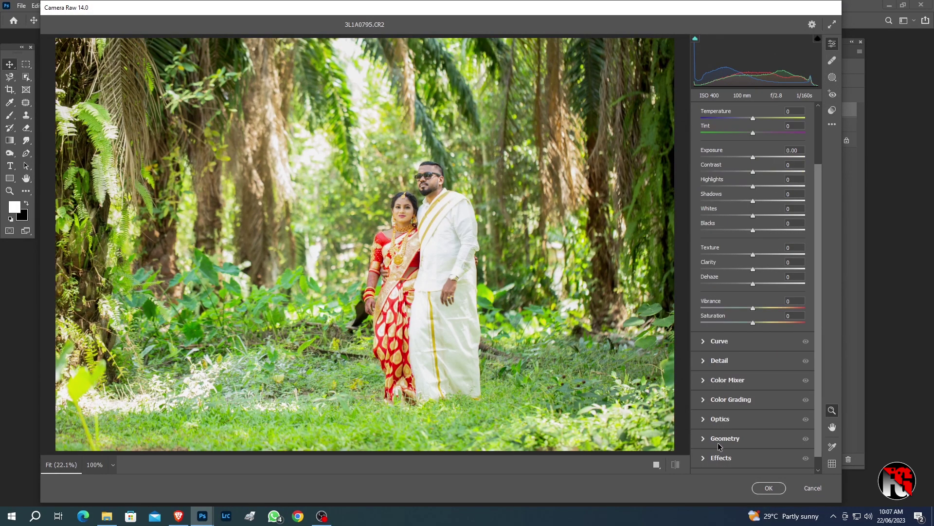
click(720, 400)
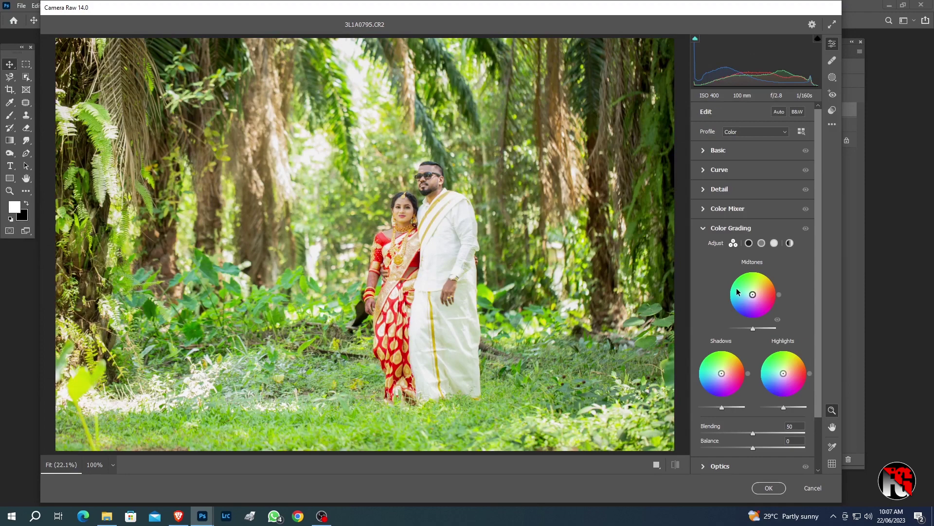
click(712, 212)
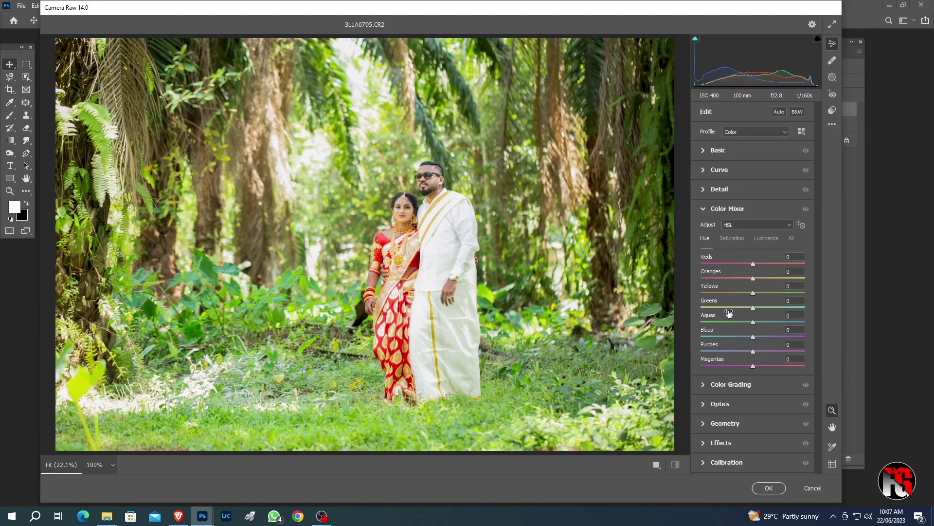
click(766, 238)
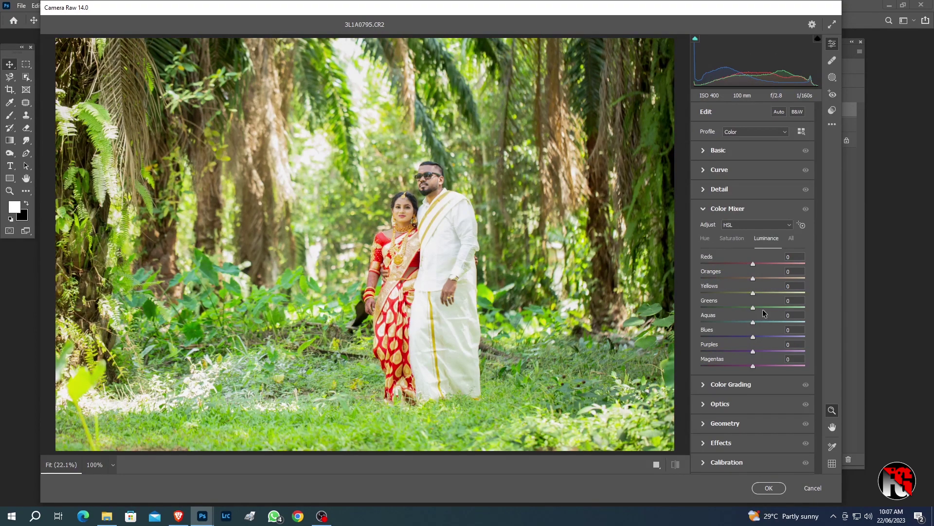
drag(722, 304, 764, 305)
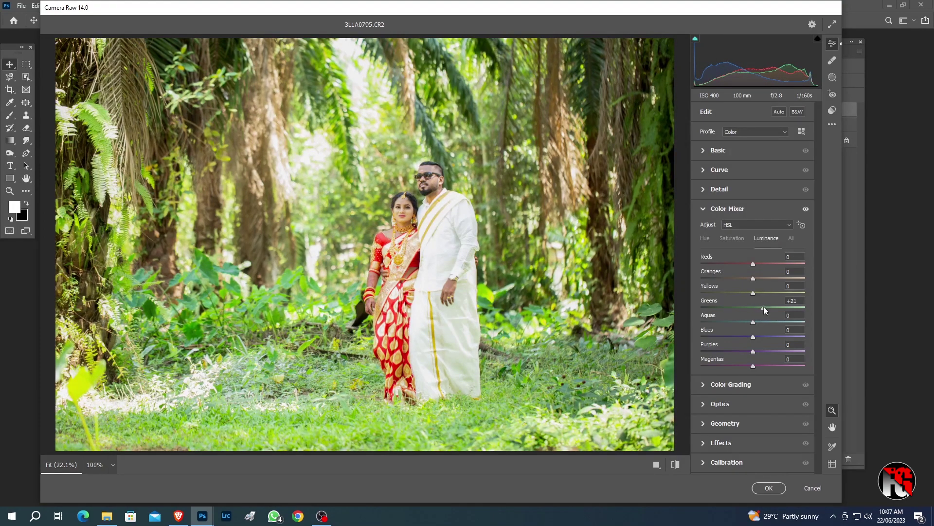
click(761, 321)
Step: Set the Color Mixer's Greens saturation to -47 and Aquas saturation to -26
click(732, 240)
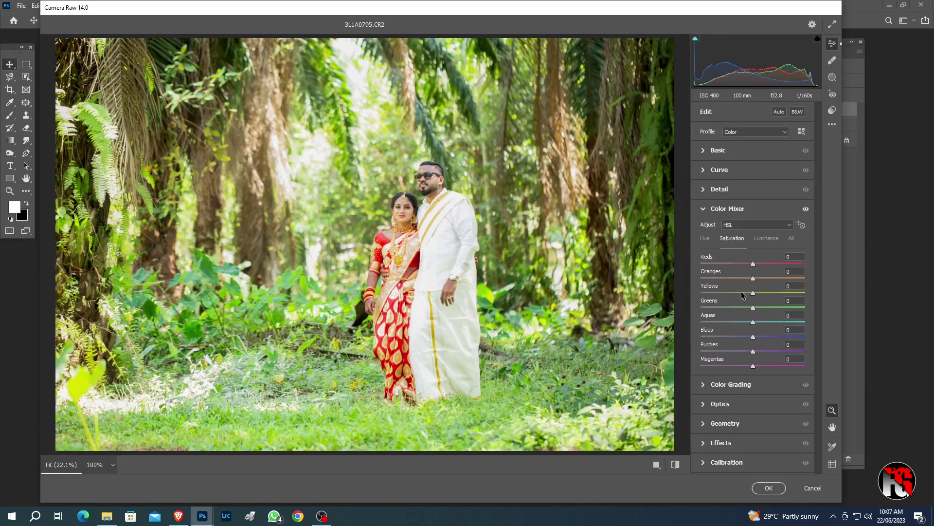
click(722, 308)
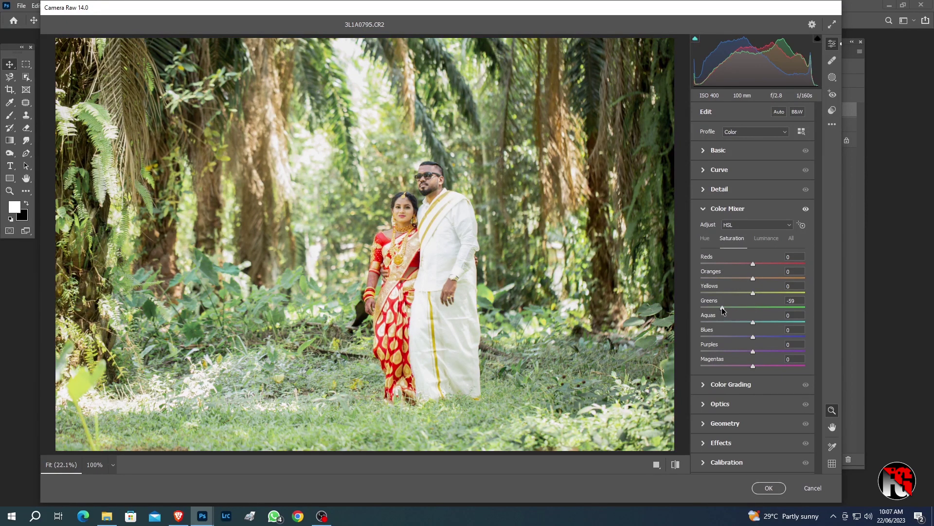
drag(725, 307, 728, 306)
click(743, 320)
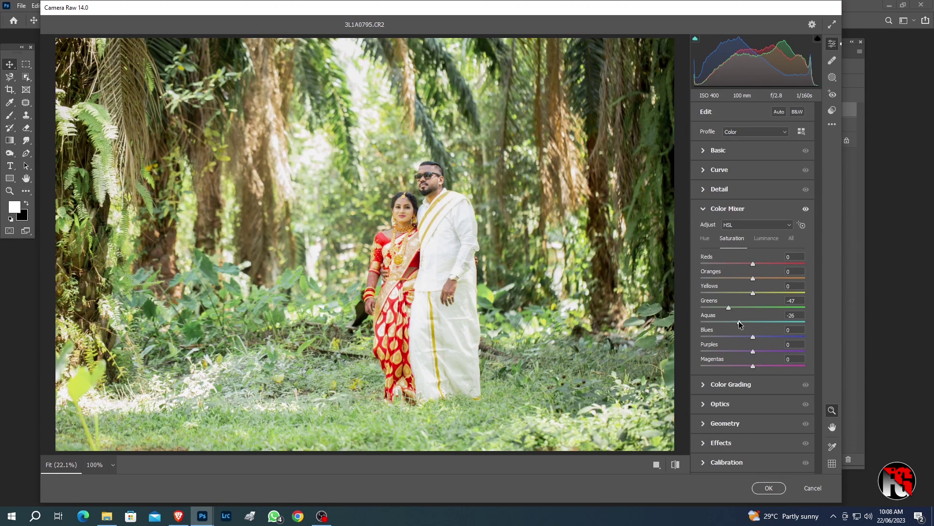
Step: Set the Color Mixer's Greens luminance to -23 and Aquas luminance to -22
click(766, 238)
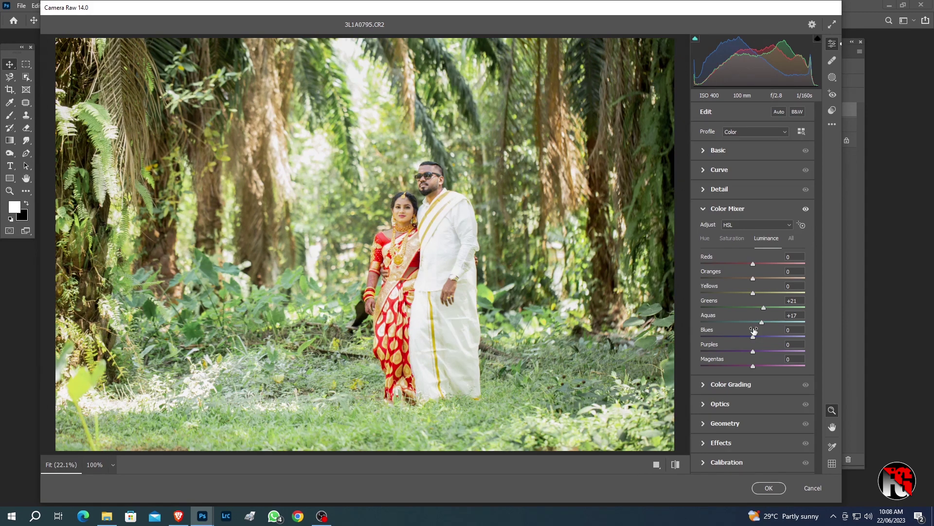
click(753, 308)
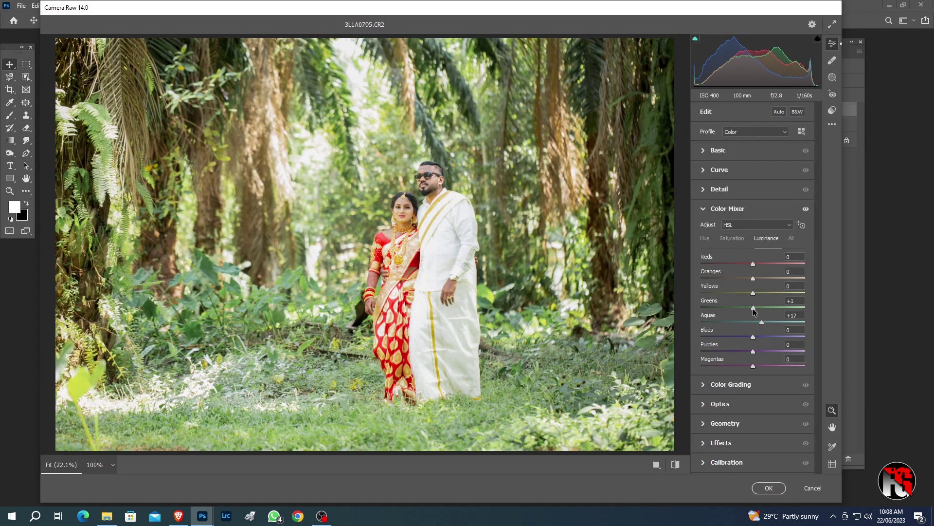
click(754, 323)
drag(753, 323, 749, 324)
click(744, 323)
drag(744, 324, 741, 324)
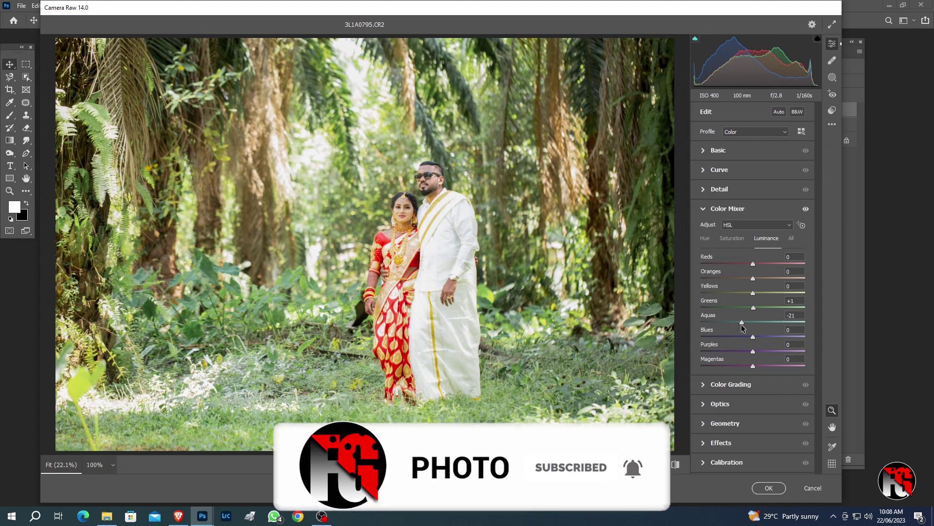
drag(742, 324, 756, 326)
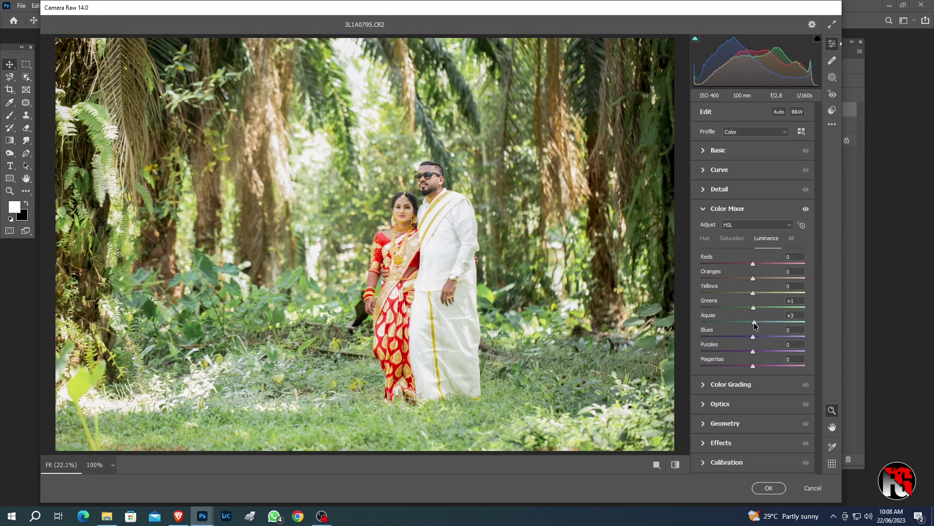
drag(755, 325, 748, 330)
drag(747, 329, 743, 329)
drag(740, 322, 746, 323)
drag(753, 308, 741, 316)
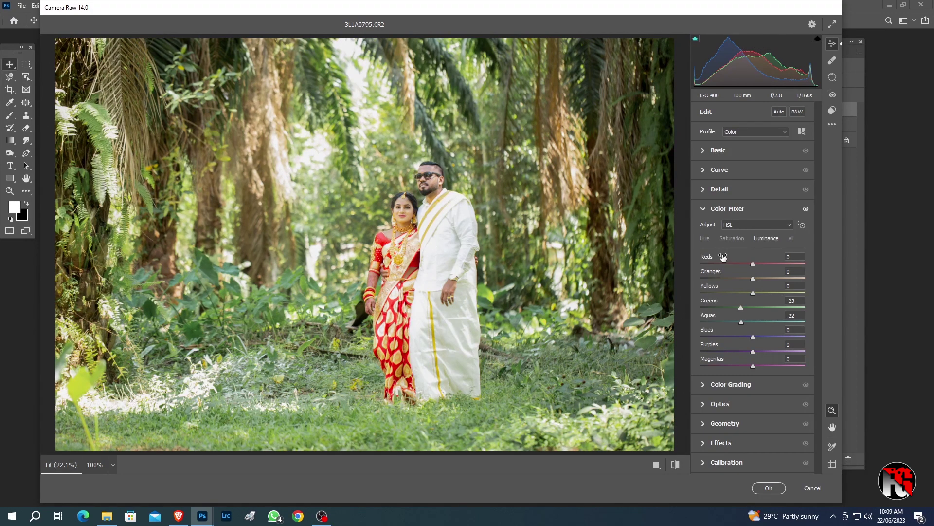
Step: Lower the Color Mixer's Yellows saturation to about -23 and adjust the Oranges saturation
click(731, 239)
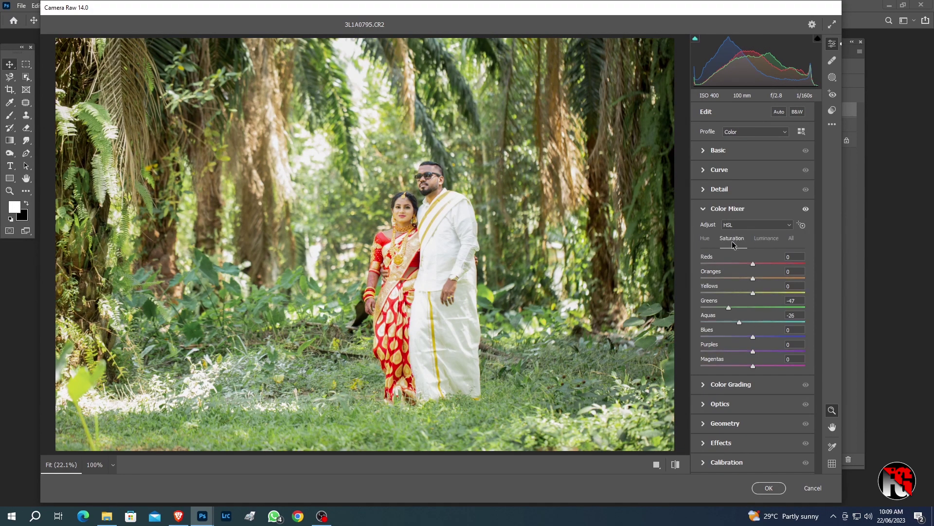
drag(759, 294, 742, 297)
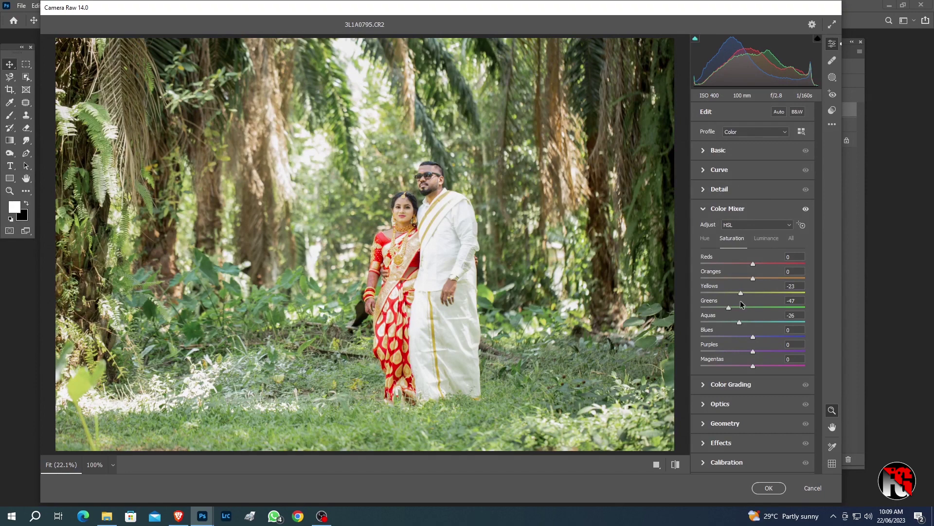
drag(740, 304, 738, 305)
drag(754, 278, 773, 280)
Step: Set the Color Mixer's Greens luminance to -26
click(765, 239)
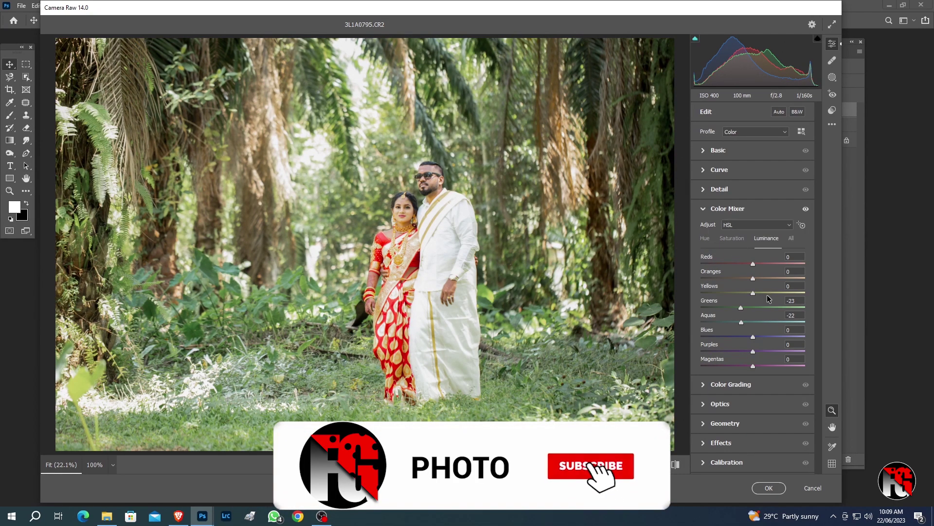
drag(740, 308, 740, 311)
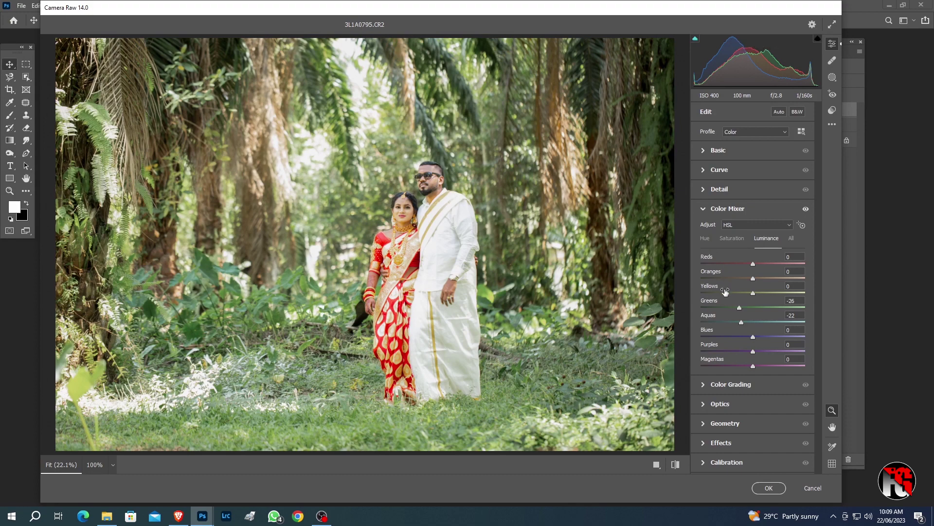
Step: In the Calibration settings, set the Green Primary hue to +5 and the Blue Primary hue to about +9
click(724, 462)
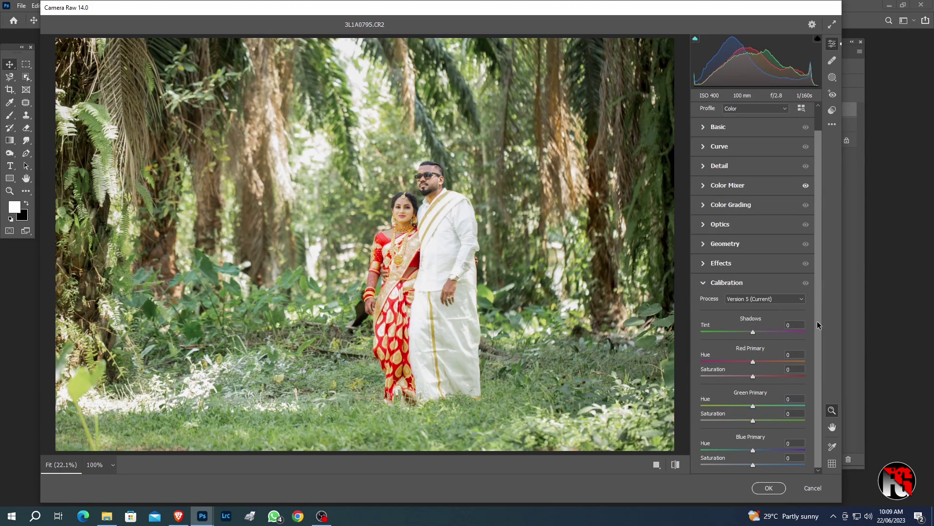
mouse_move(754, 409)
mouse_down()
mouse_move(765, 409)
mouse_move(757, 409)
mouse_up()
drag(754, 451, 741, 451)
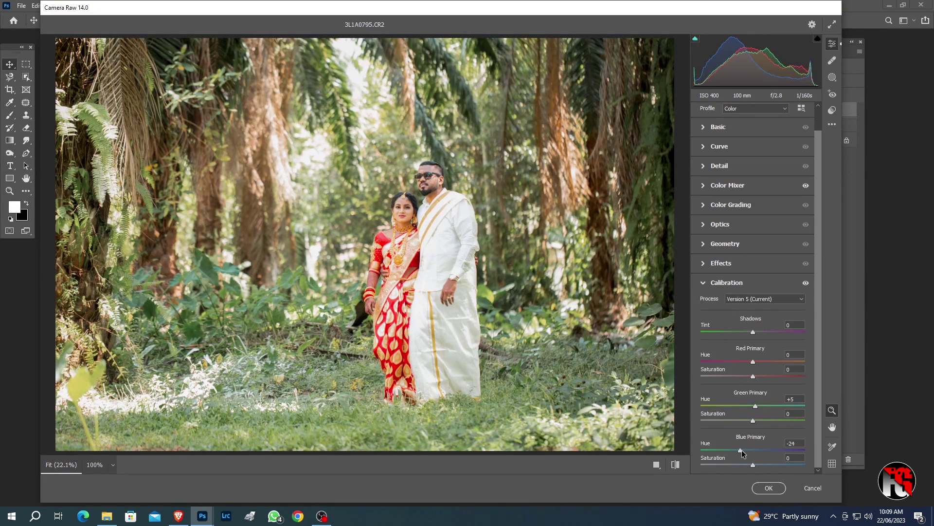
drag(743, 452, 767, 452)
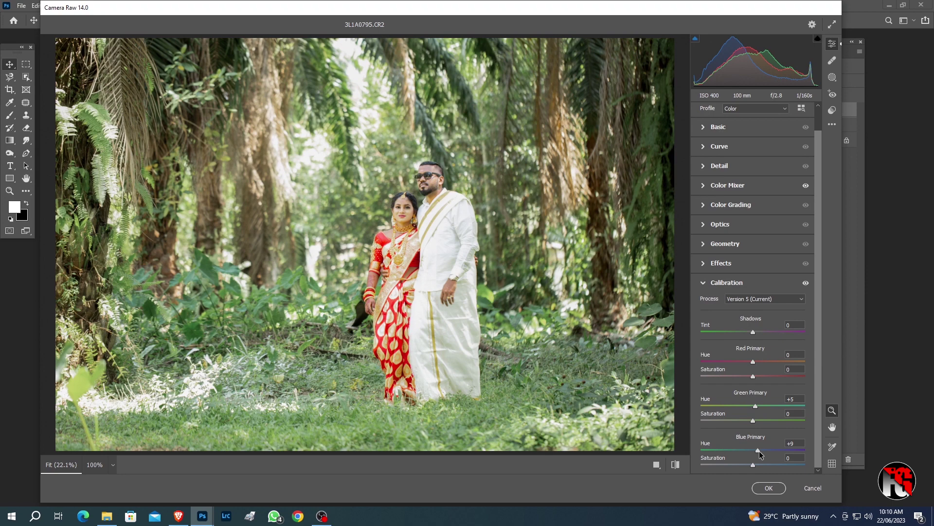
mouse_move(753, 362)
mouse_down()
mouse_move(765, 361)
mouse_move(755, 364)
mouse_up()
click(788, 355)
Step: Return to the Color Mixer and darken the Greens luminance further to about -38
click(727, 189)
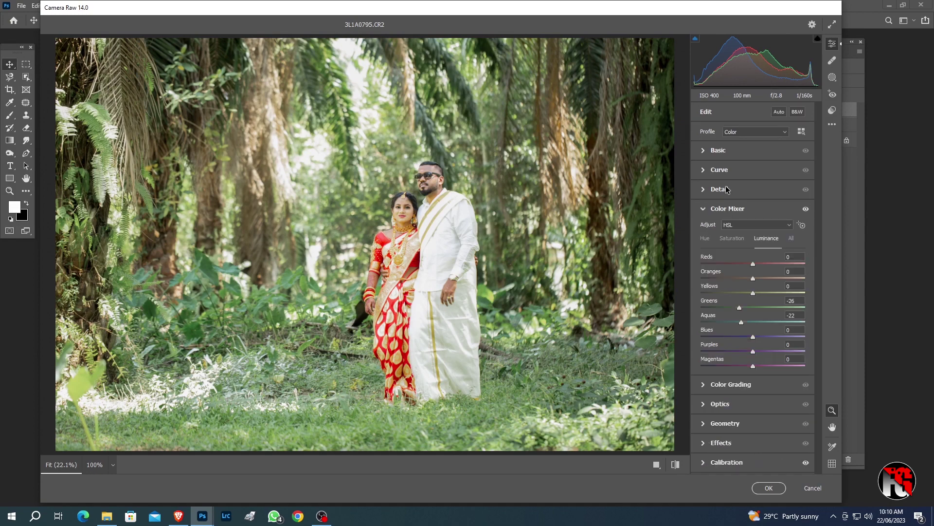
click(730, 308)
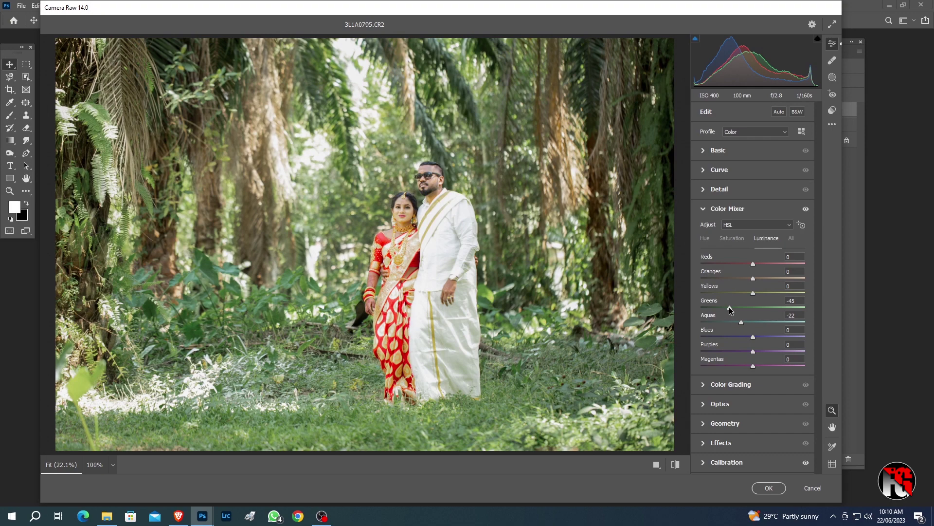
drag(729, 307, 732, 307)
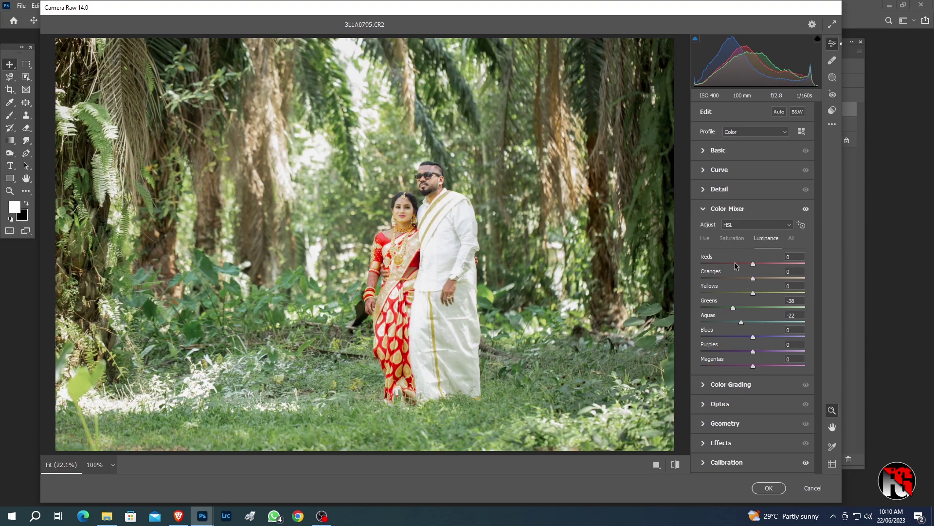
drag(733, 307, 734, 310)
Step: Raise the Color Mixer's Yellows hue and apply the Camera Raw Filter to the layer copy
click(709, 239)
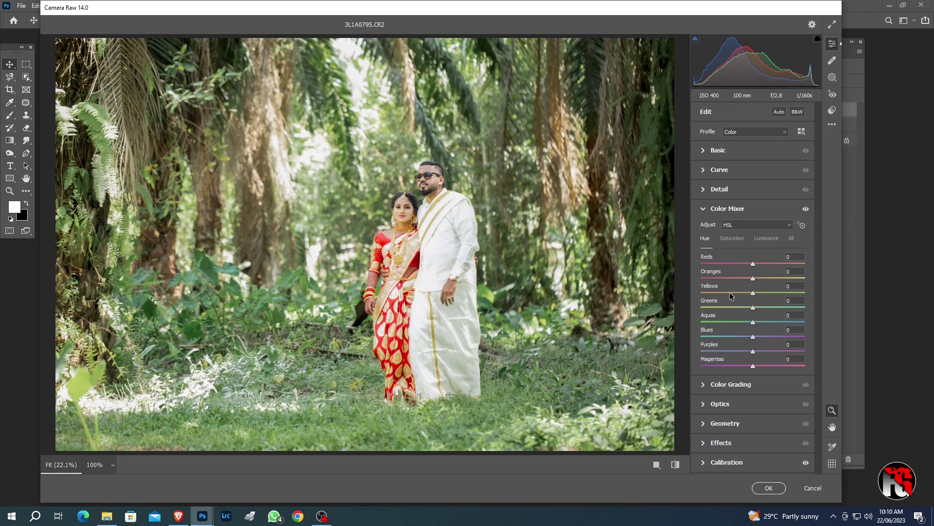
click(763, 293)
click(769, 488)
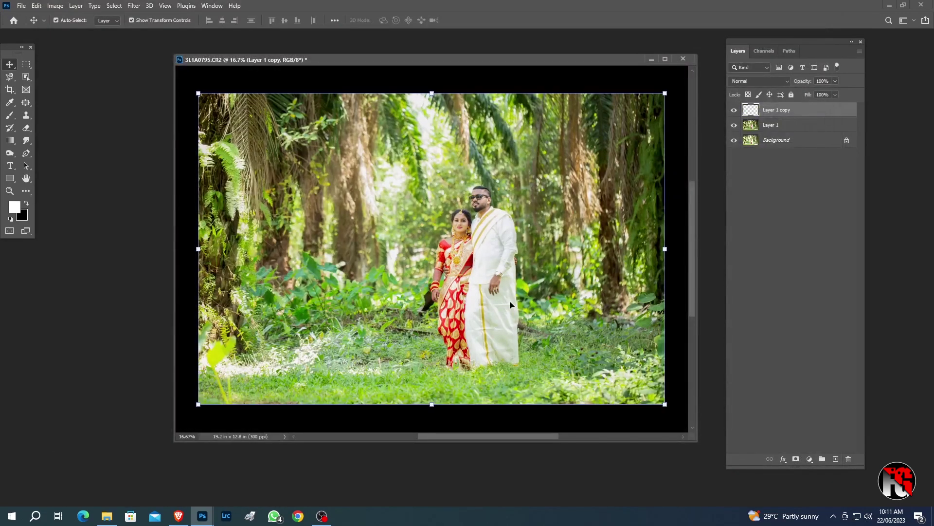
Step: Toggle the visibility of Layer 1 copy to compare the photo before and after the color grade
click(734, 110)
click(734, 111)
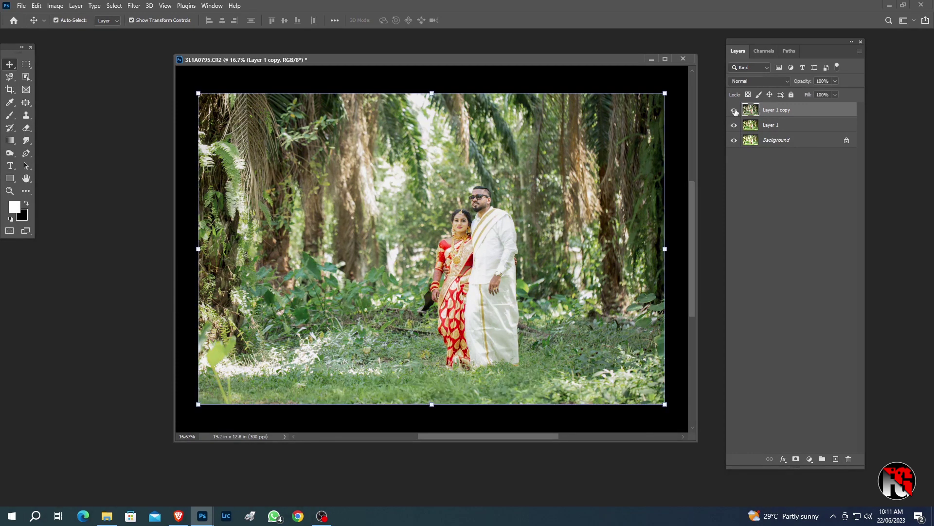
click(734, 110)
click(734, 111)
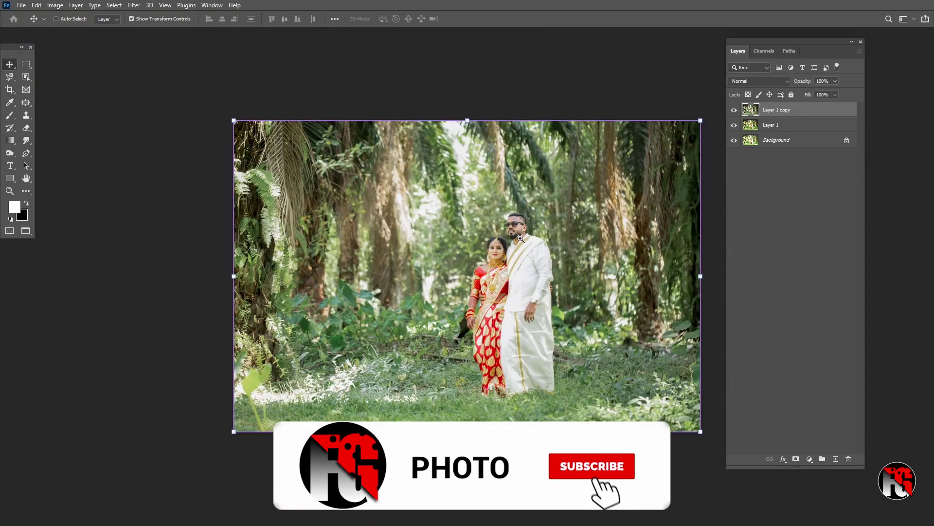
Step: Add a white layer mask to Layer 1 copy for retouching the couple
ctrl+click(521, 239)
ctrl+click(520, 239)
ctrl+click(520, 239)
ctrl+click(520, 238)
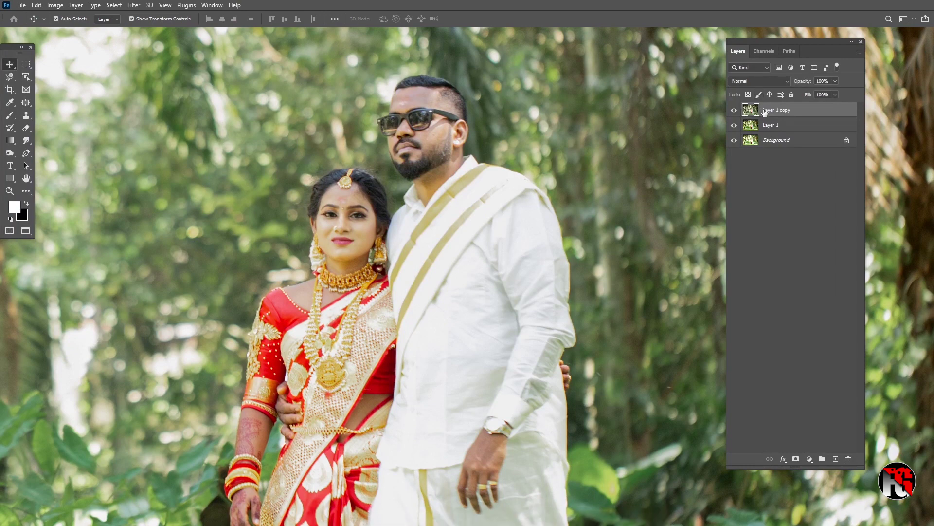
click(797, 457)
key(m)
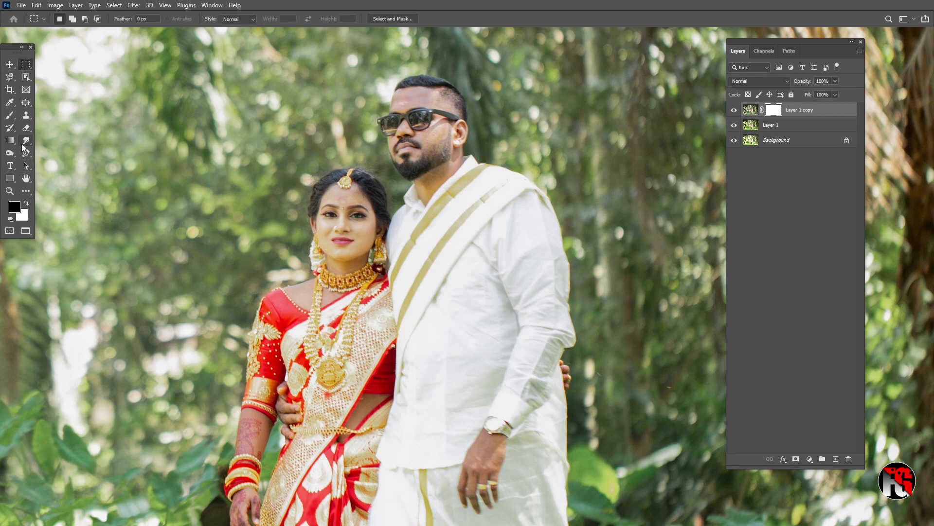
Step: Set up the Brush tool with a soft round tip at 0% hardness, black paint and a size of 150 px
click(9, 114)
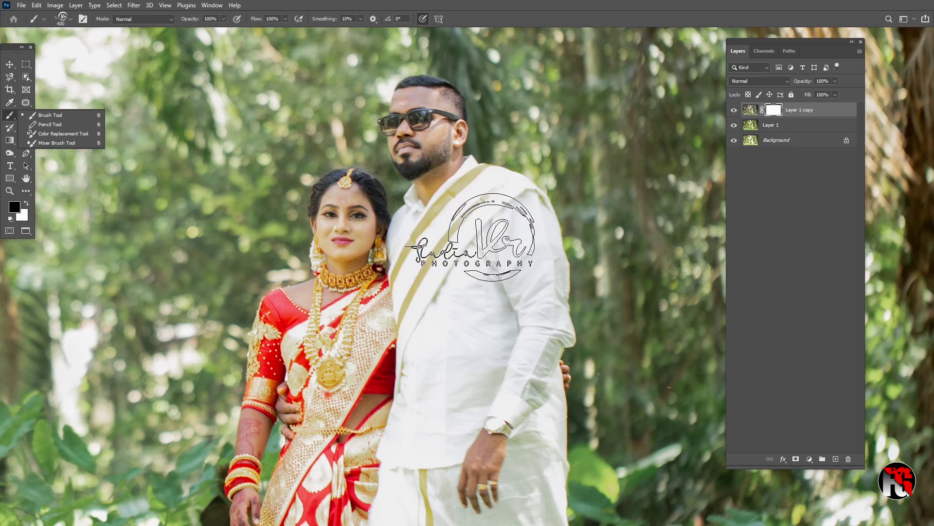
right_click(465, 209)
double_click(503, 267)
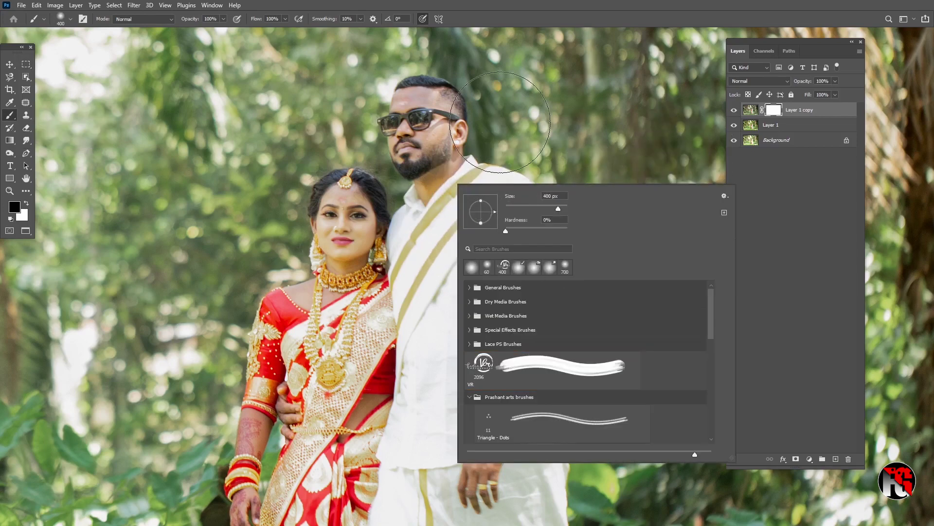
key(bracketleft)
key(bracketleft)
key(bracketleft)
key(bracketleft)
key(bracketleft)
key(bracketleft)
key(bracketleft)
key(bracketleft)
key(bracketleft)
key(bracketleft)
key(bracketleft)
key(bracketleft)
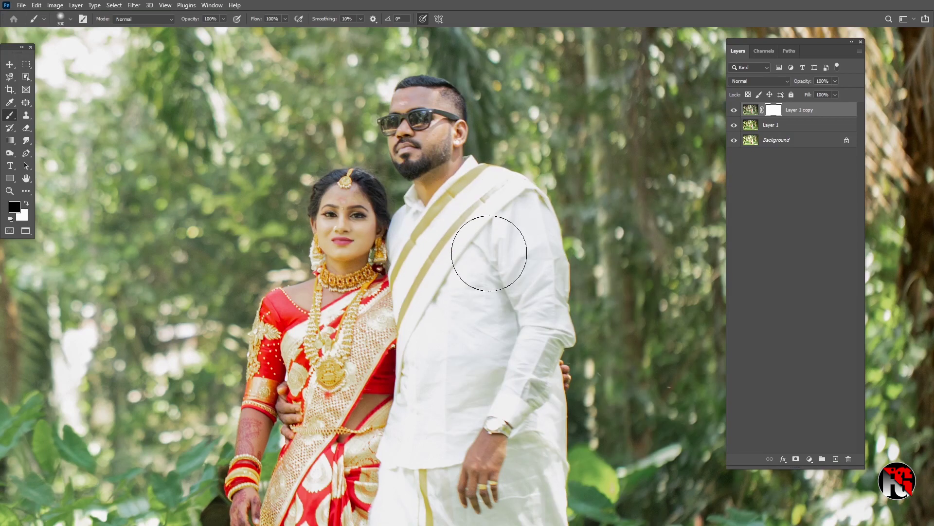
key(bracketright)
key(bracketright)
key(bracketright)
key(bracketright)
key(bracketright)
key(bracketright)
key(bracketright)
key(bracketright)
Step: Paint black on the Layer 1 copy mask over the couple's skin, jewelry and clothing to restore their original colors
drag(428, 463, 392, 276)
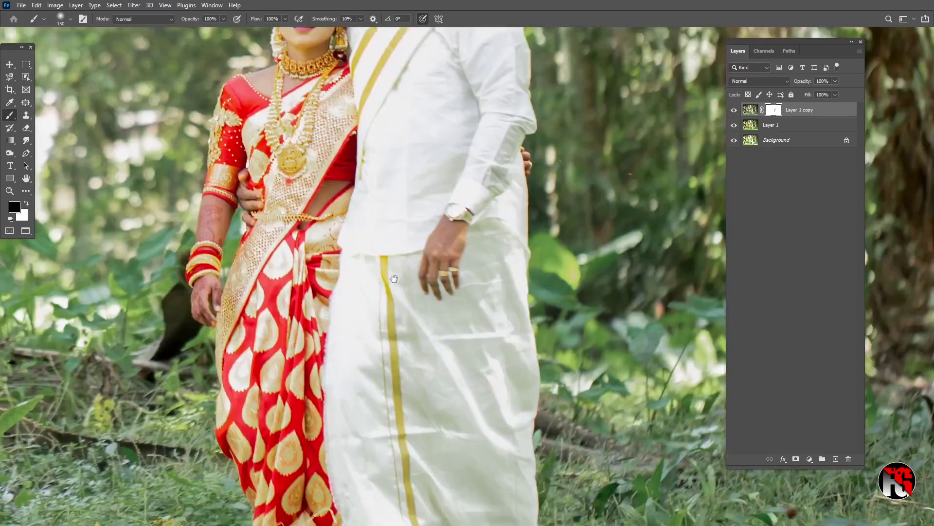
drag(390, 405, 363, 250)
drag(381, 340, 397, 417)
drag(492, 417, 497, 420)
drag(363, 399, 372, 438)
drag(311, 151, 321, 271)
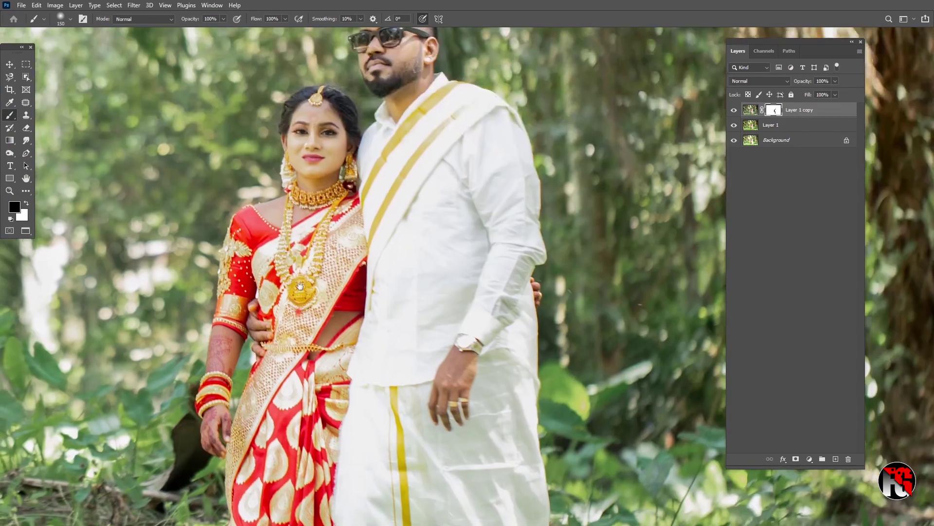
drag(287, 111, 299, 222)
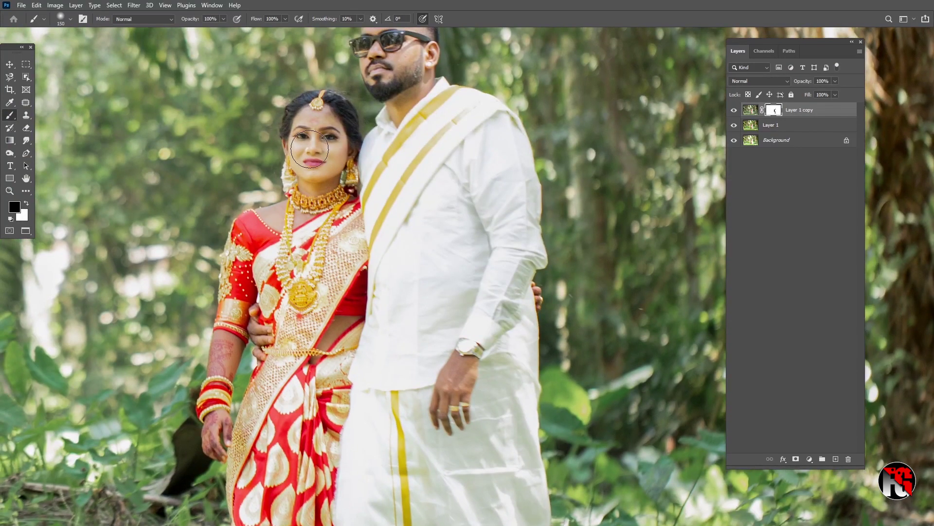
drag(344, 141, 340, 294)
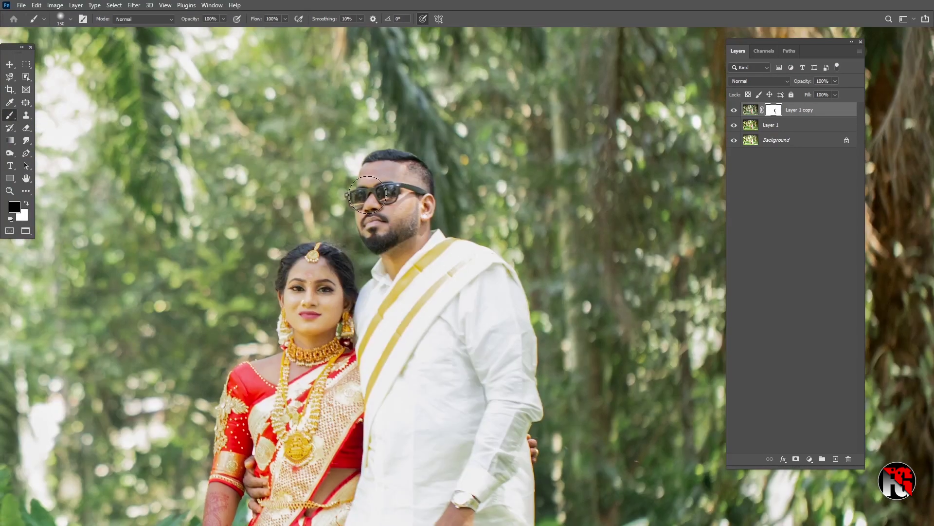
drag(380, 352, 402, 268)
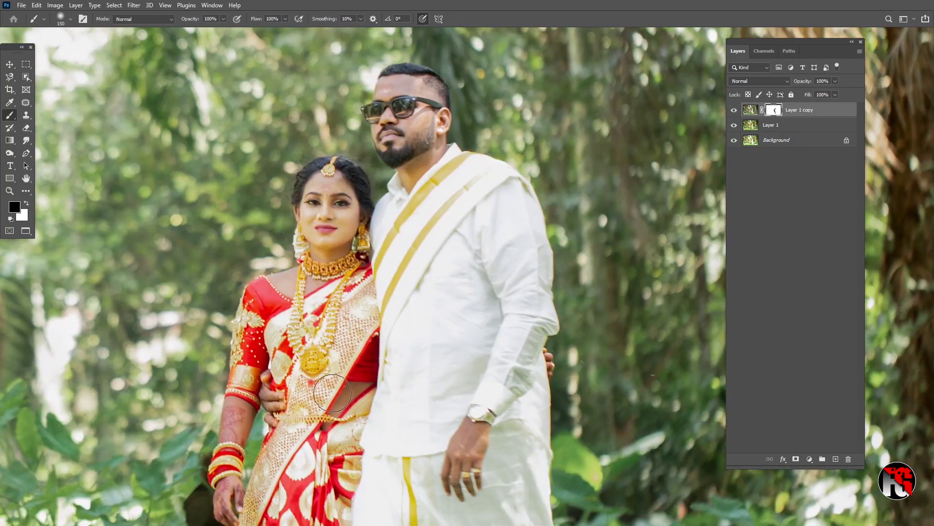
drag(270, 354, 287, 254)
Step: Reduce the brush to 70 px and paint the mask over the couple's smaller details
key(bracketleft)
key(bracketleft)
key(bracketleft)
key(bracketleft)
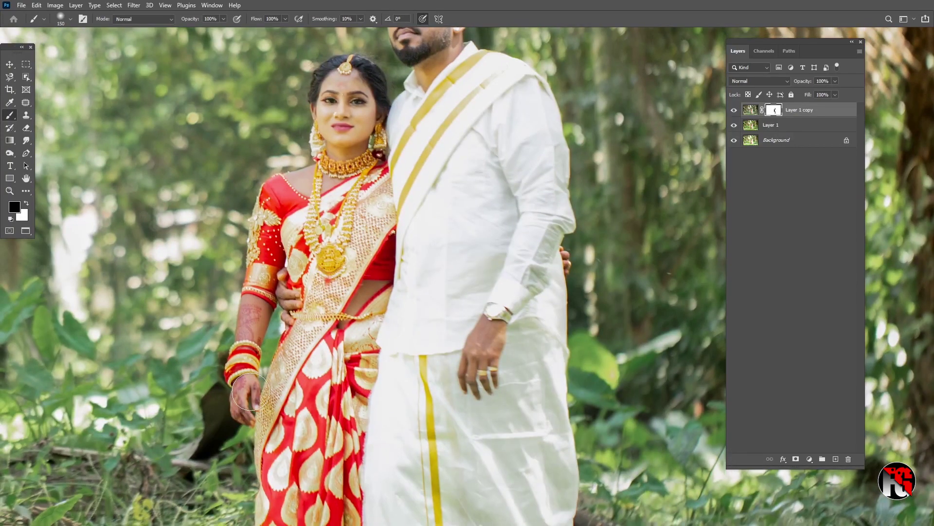
key(bracketleft)
drag(363, 209, 371, 348)
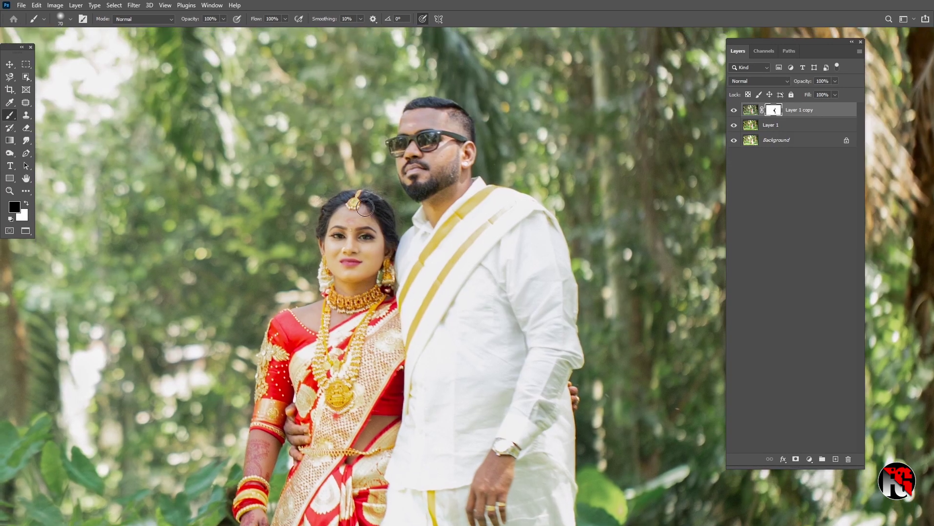
Step: Check the masked couple, then stamp all visible layers into a new layer at the top of the stack
key(ctrl+0)
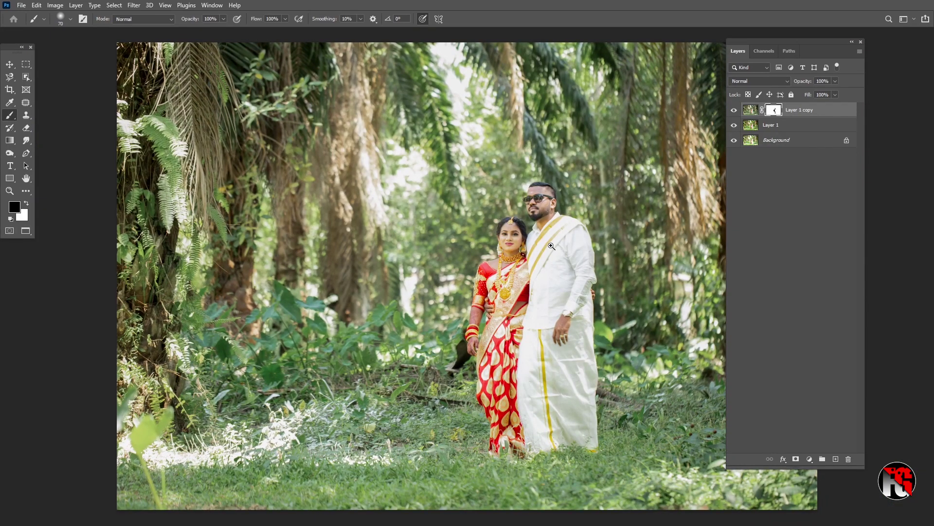
scroll(552, 246, up, 5)
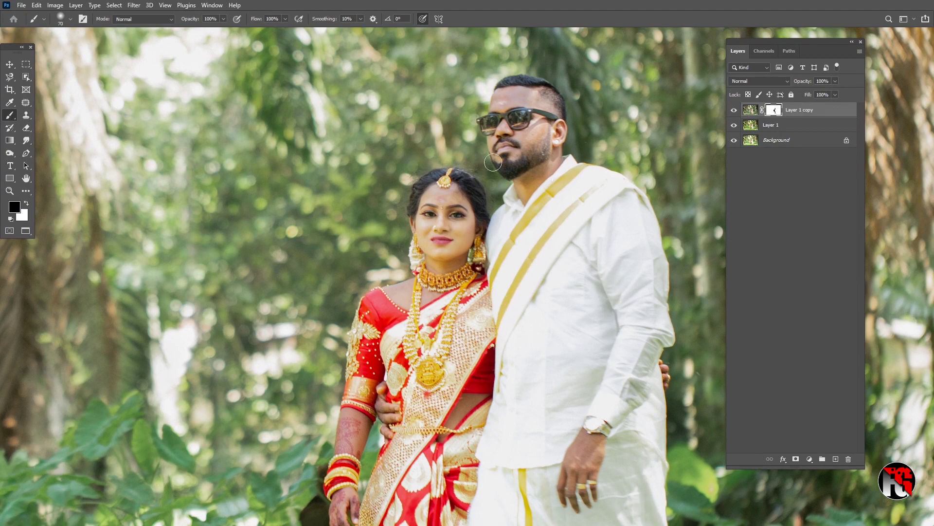
scroll(336, 295, down, 3)
key(ctrl+minus)
drag(459, 336, 397, 341)
key(ctrl+shift+alt+e)
key(x)
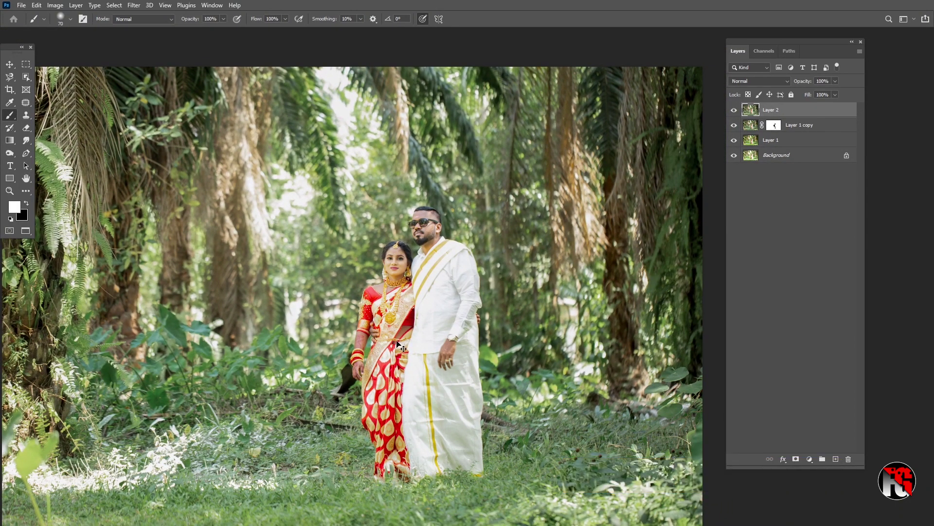
key(ctrl+minus)
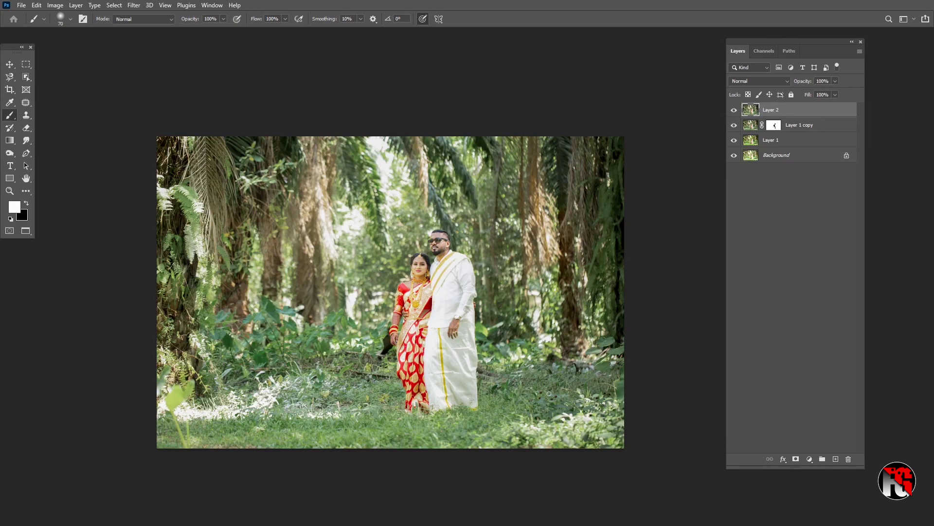
Step: Hide Layer 1 copy and Layer 1, and compare Layer 2 with the original Background by toggling its visibility
click(734, 125)
click(734, 140)
click(735, 111)
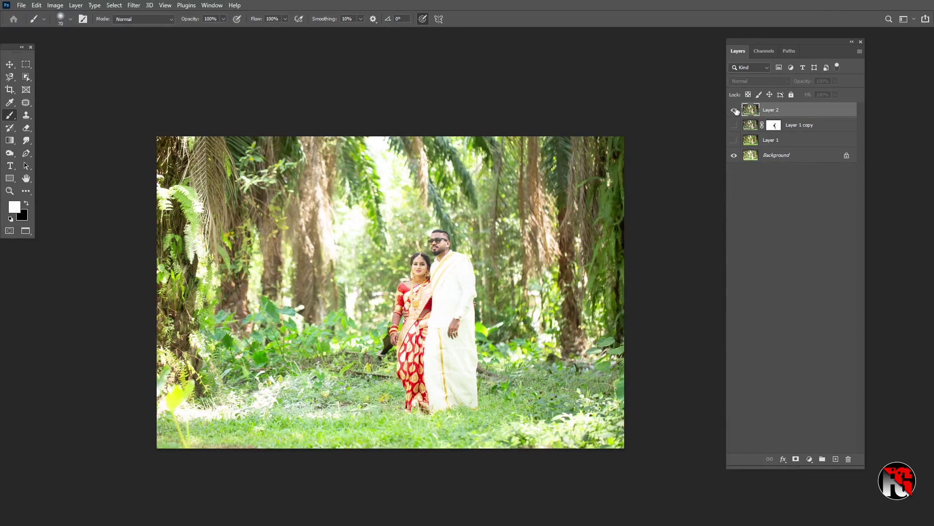
click(734, 111)
click(735, 110)
click(735, 110)
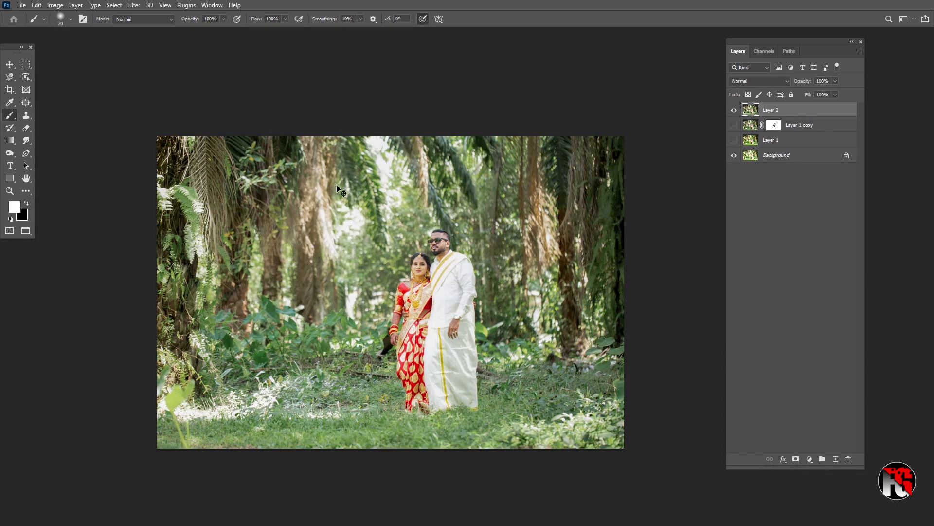
Step: Duplicate the graded Layer 2 and open the copy in the Camera Raw Filter
key(ctrl+shift+alt+e)
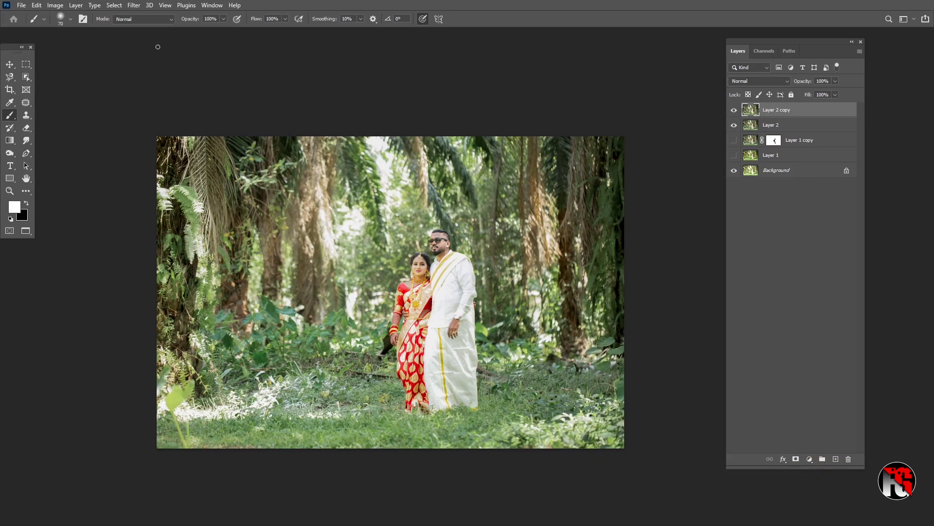
click(132, 5)
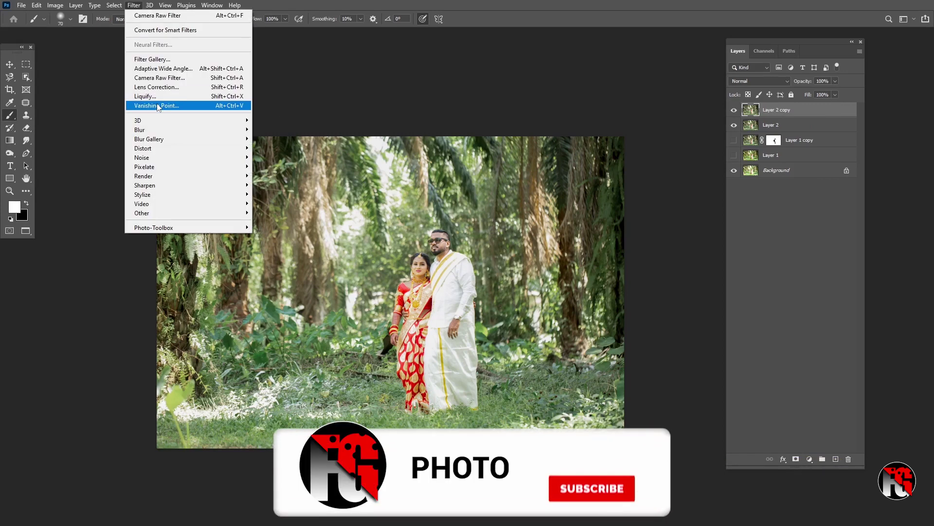
click(160, 78)
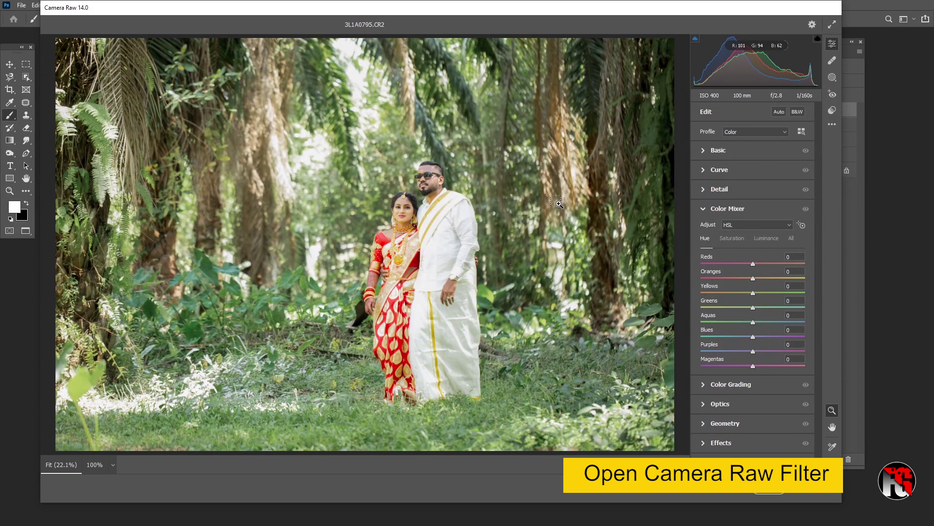
key(ctrl+minus)
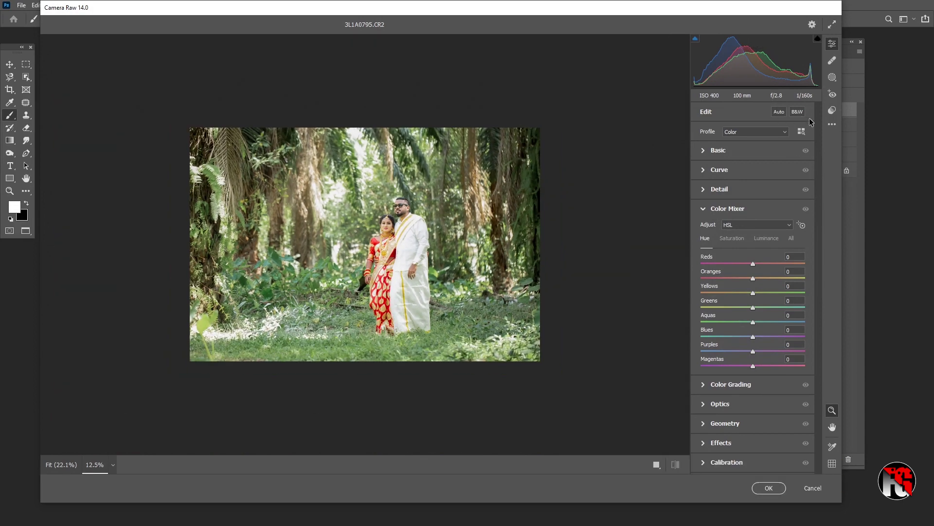
Step: Create a large radial gradient mask around the couple and invert it so it covers the outer edges of the photo
click(832, 78)
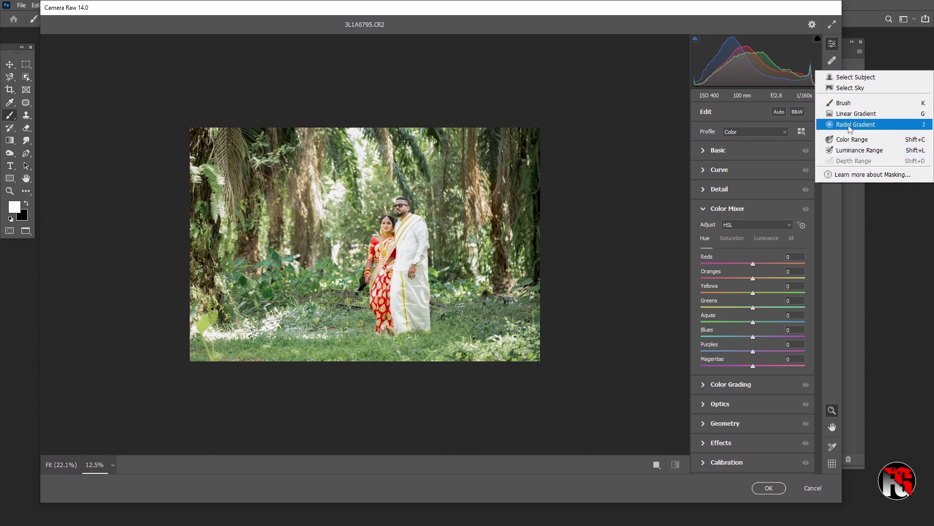
click(850, 126)
drag(290, 195, 416, 299)
drag(333, 243, 405, 249)
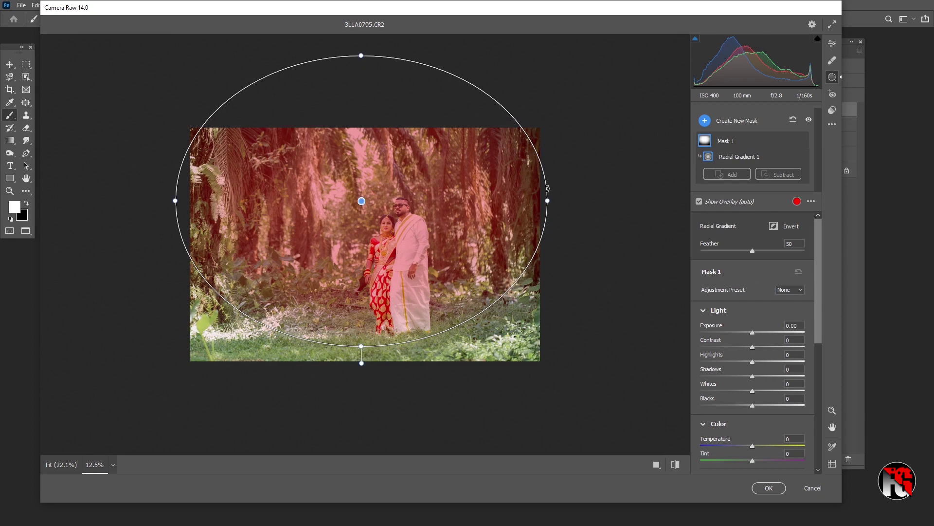
drag(548, 200, 534, 202)
drag(467, 233, 470, 234)
click(774, 226)
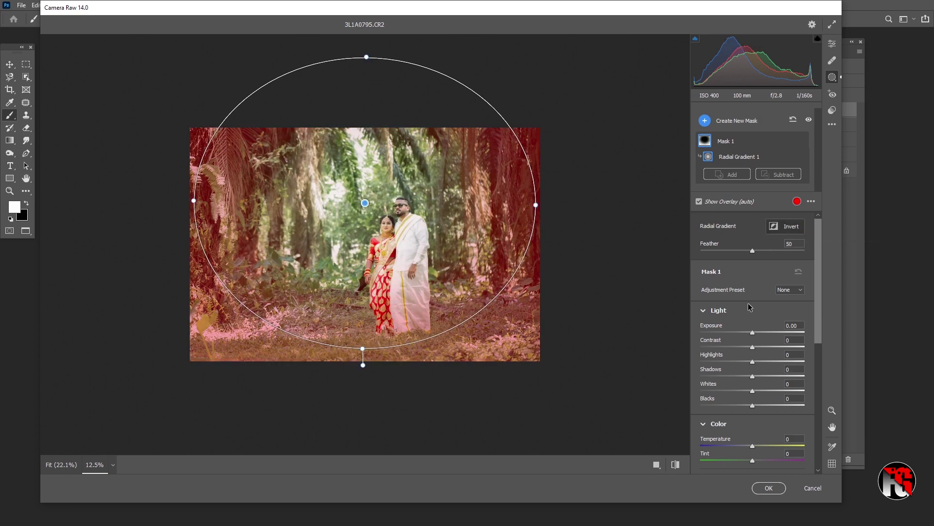
Step: Darken the masked edges with Whites at -33, Blacks at -28 and slightly lowered Shadows, and apply the filter
drag(752, 391, 735, 394)
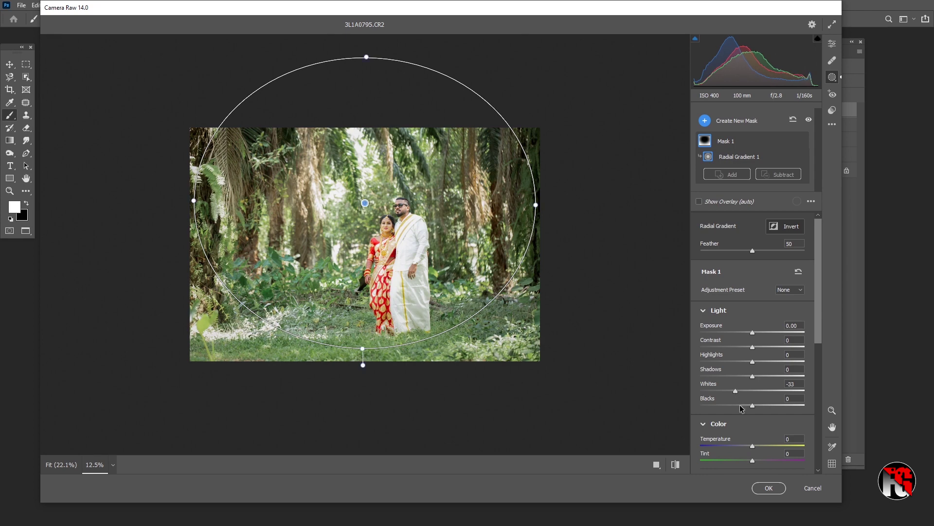
click(740, 406)
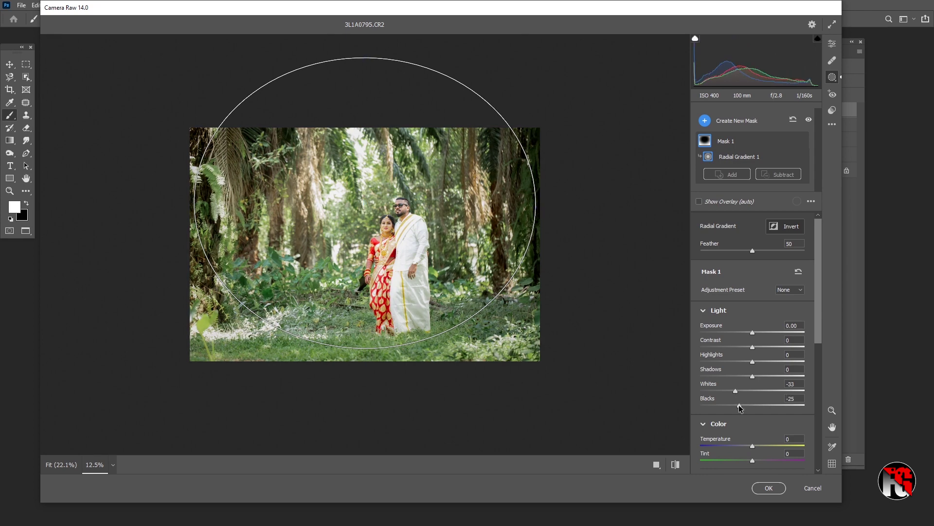
drag(738, 406, 737, 406)
click(735, 375)
drag(735, 376, 742, 375)
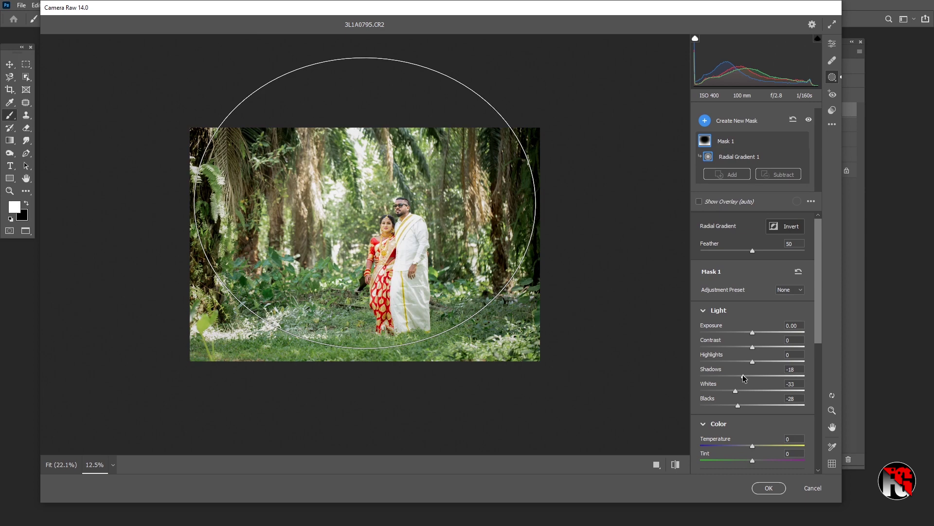
drag(744, 377, 742, 377)
click(769, 488)
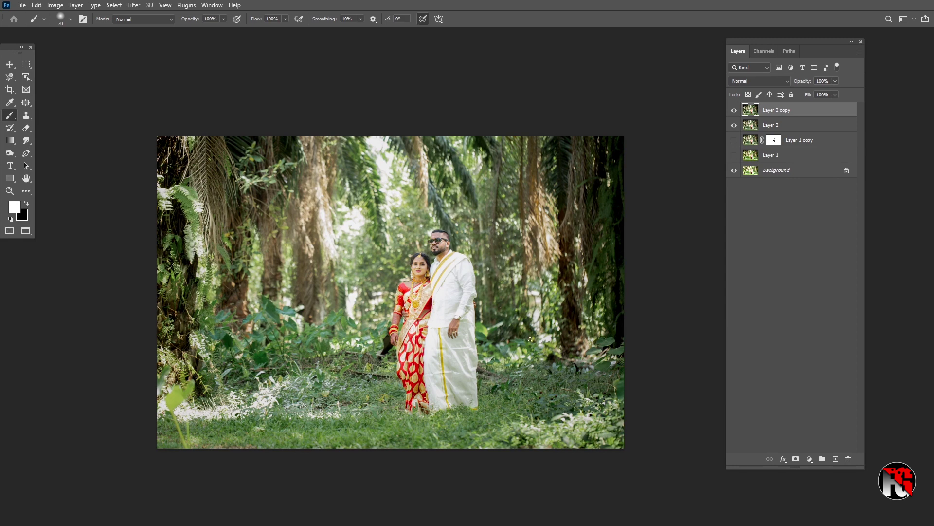
Step: Hide Layer 2, compare Layer 2 copy with the original Background, and examine the couple up close
click(734, 110)
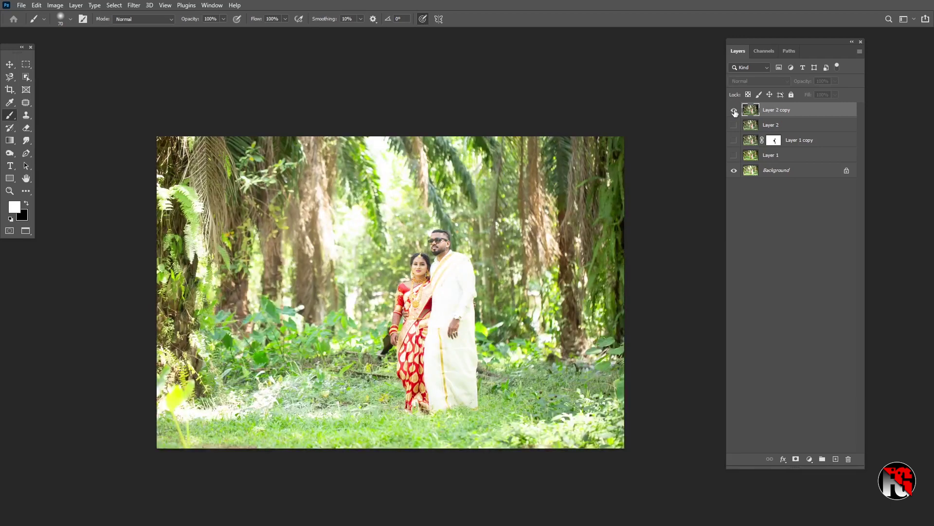
click(734, 111)
click(734, 111)
click(735, 110)
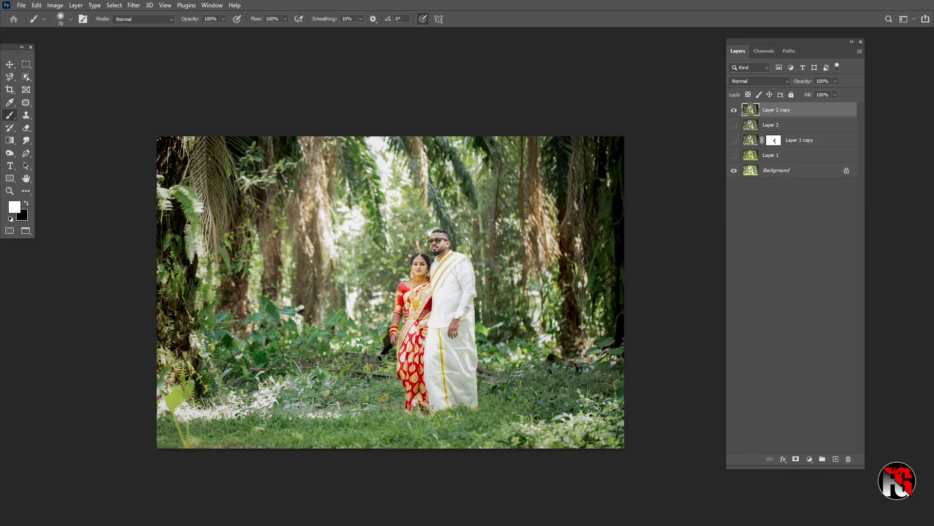
click(735, 111)
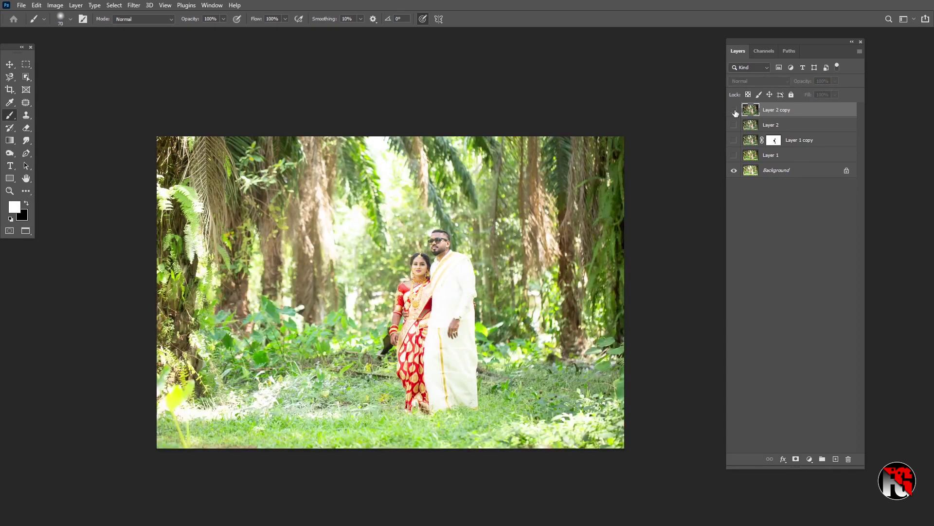
click(734, 111)
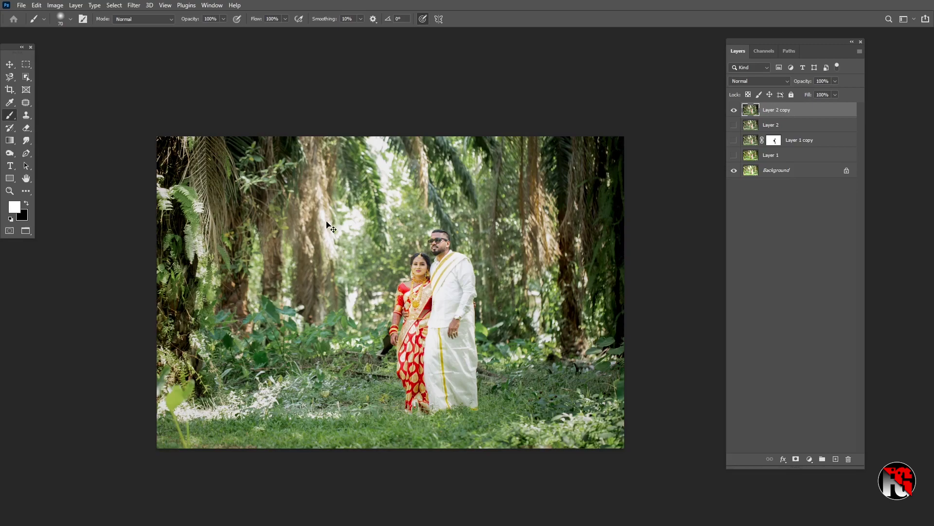
key(ctrl+plus)
key(ctrl+plus)
key(ctrl+plus)
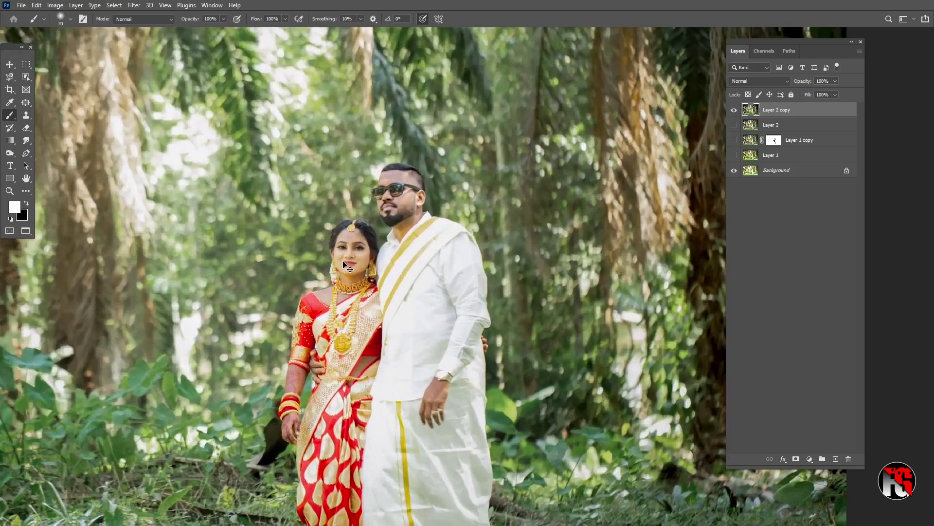
key(ctrl+0)
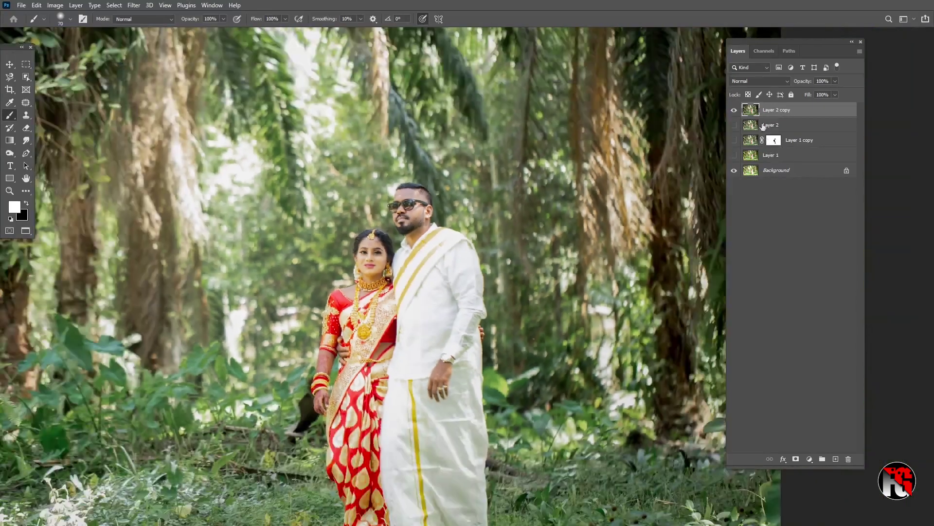
key(ctrl+minus)
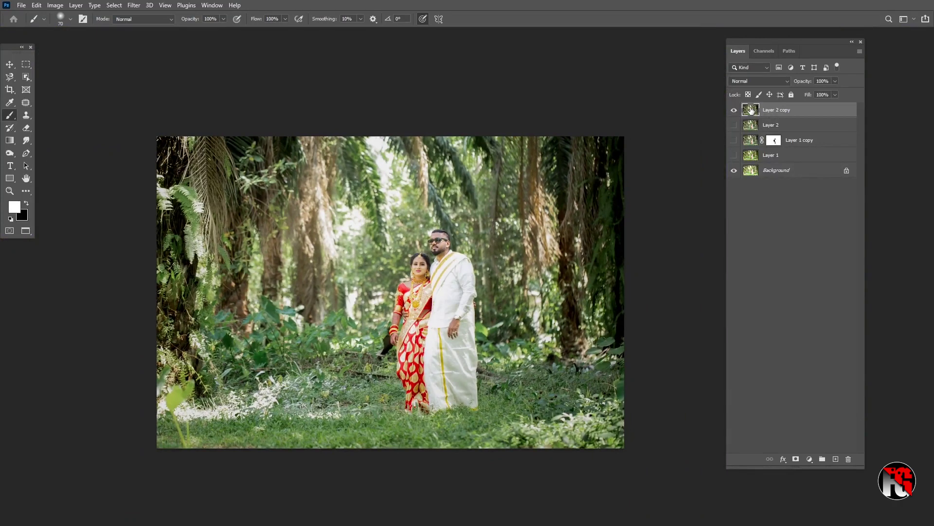
Step: Duplicate Layer 2 copy and apply a High Pass filter with a 2.8 pixel radius to the duplicate
key(ctrl+j)
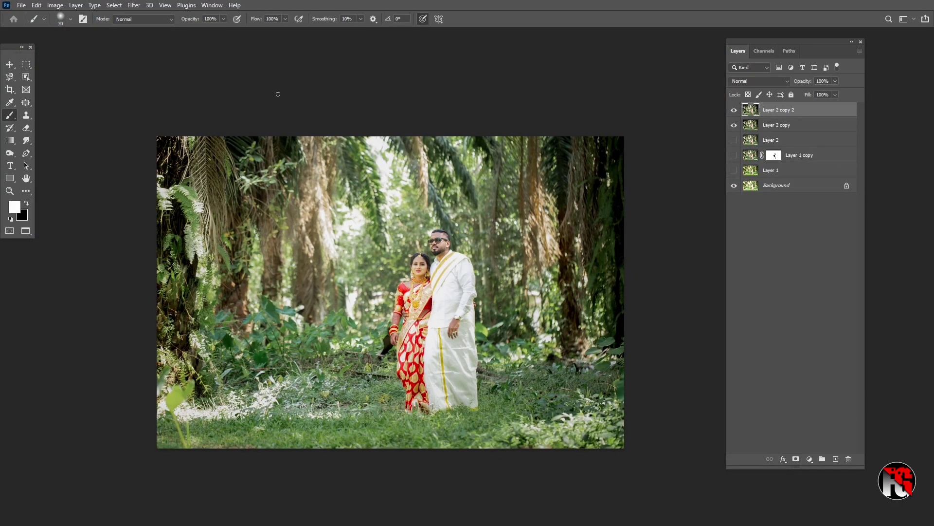
click(134, 6)
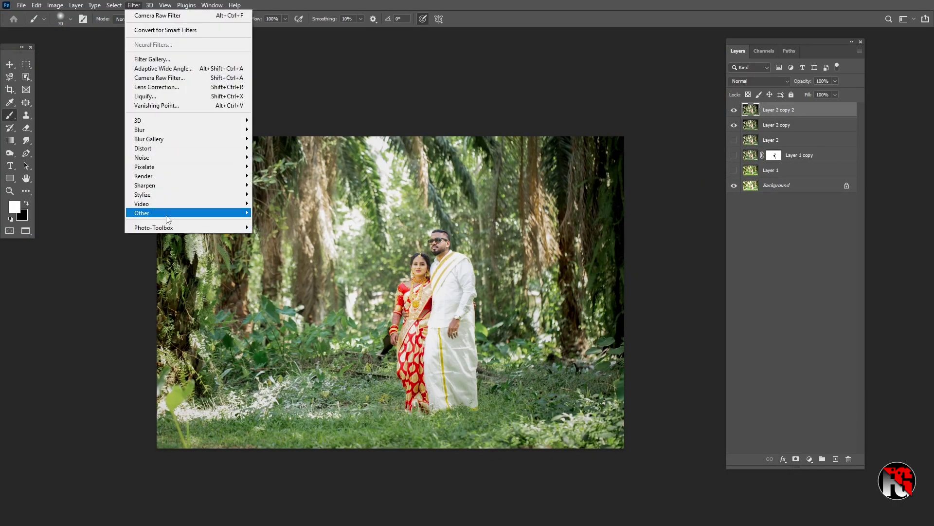
mouse_move(170, 214)
click(292, 222)
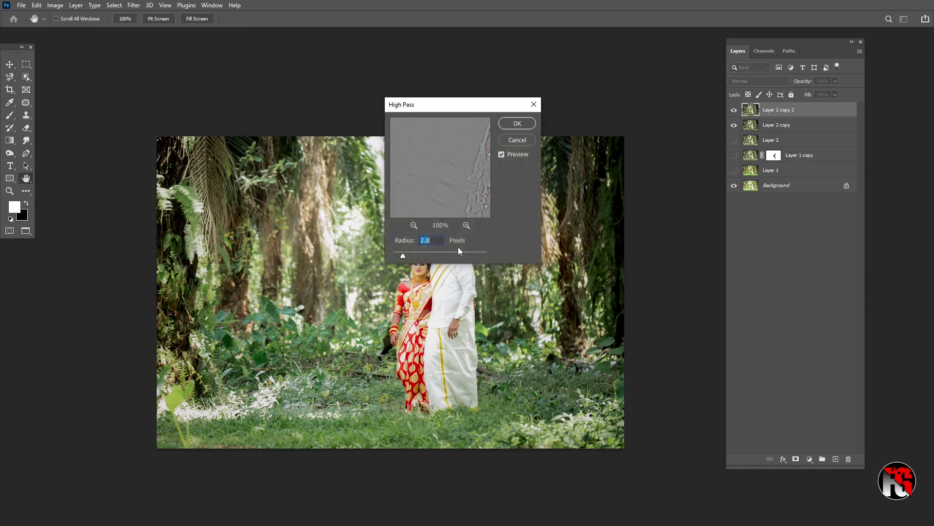
drag(476, 105, 596, 71)
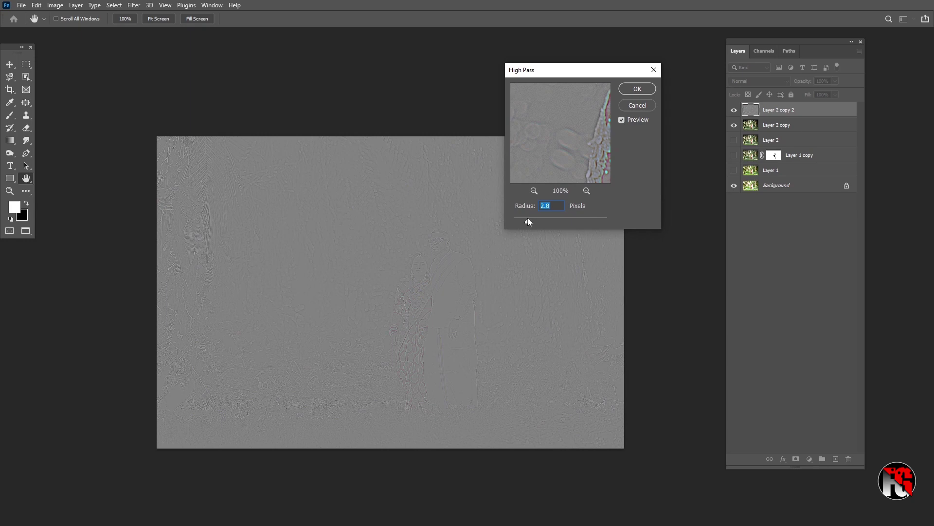
click(637, 88)
Step: Set the high-pass layer's blend mode to Vivid Light and adjust its opacity while viewing the couple's faces
key(b)
click(751, 83)
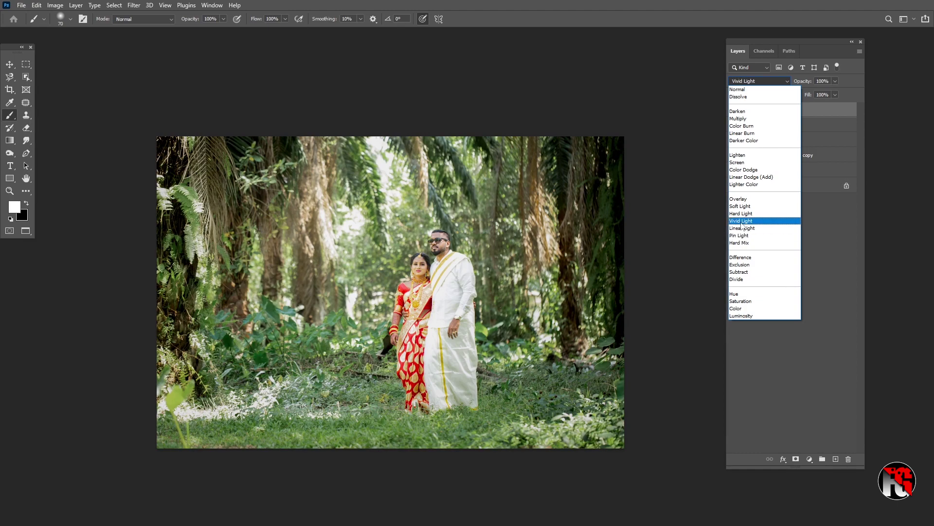
click(742, 221)
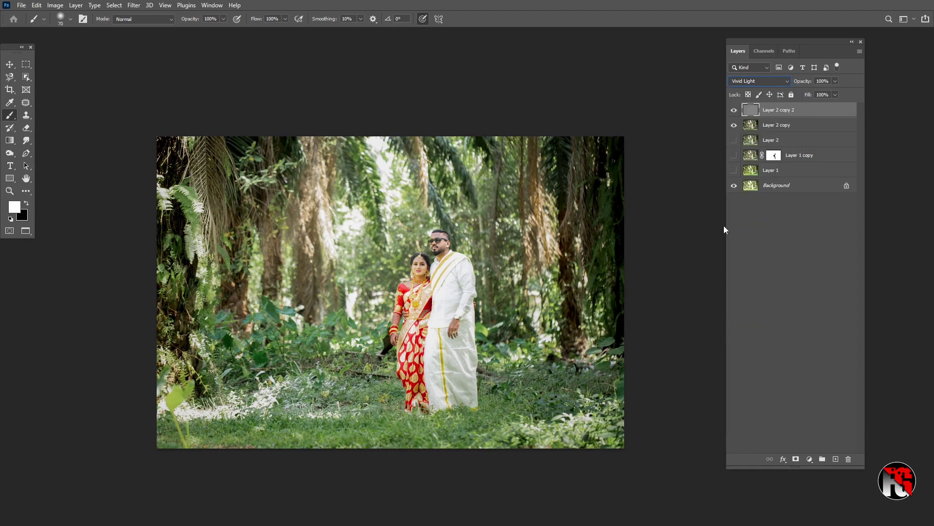
click(430, 255)
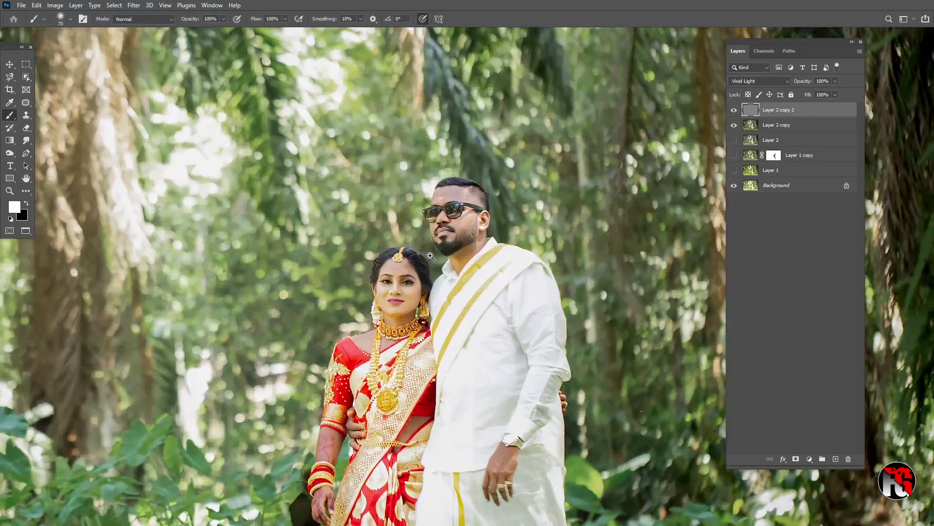
click(835, 81)
click(826, 93)
Step: Stamp all visible layers into a new top layer and inspect the sharpened couple and the whole photo
key(ctrl+alt+shift+e)
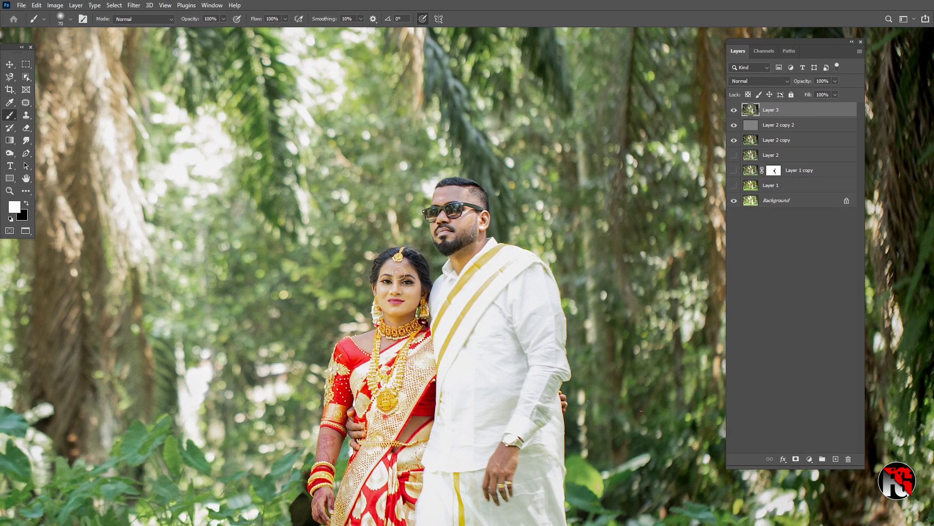
key(v)
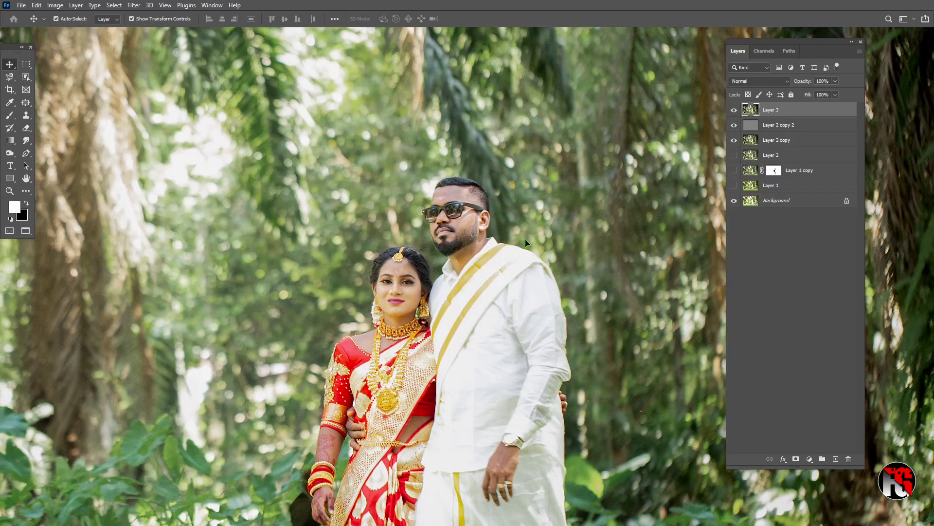
drag(468, 286, 483, 177)
key(ctrl+minus)
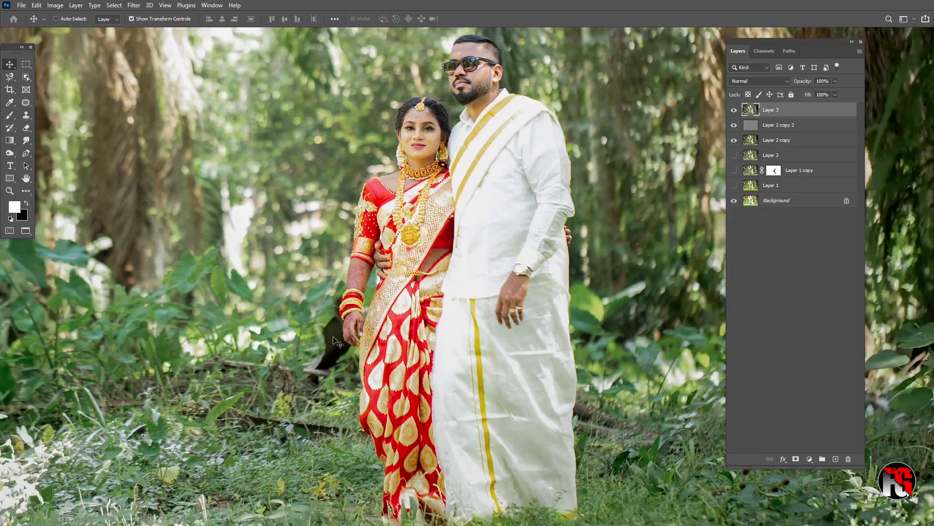
key(ctrl+minus)
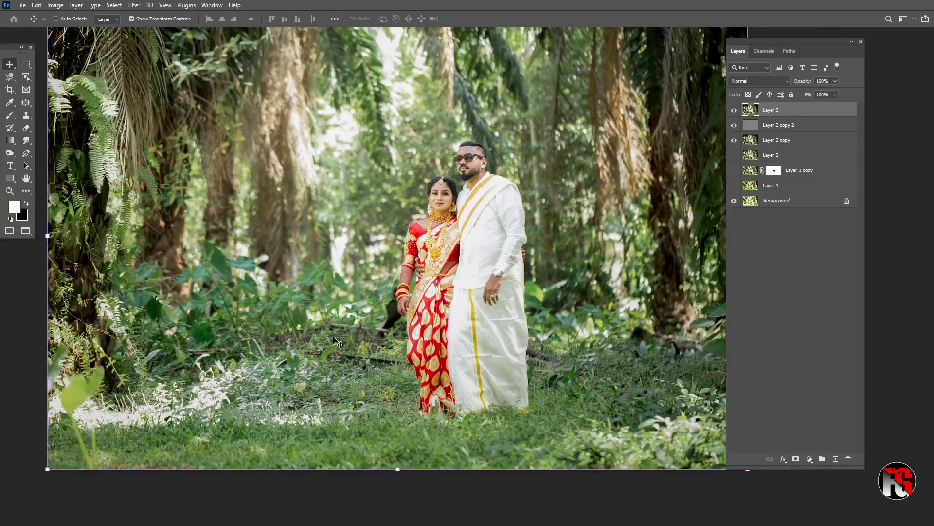
key(ctrl+minus)
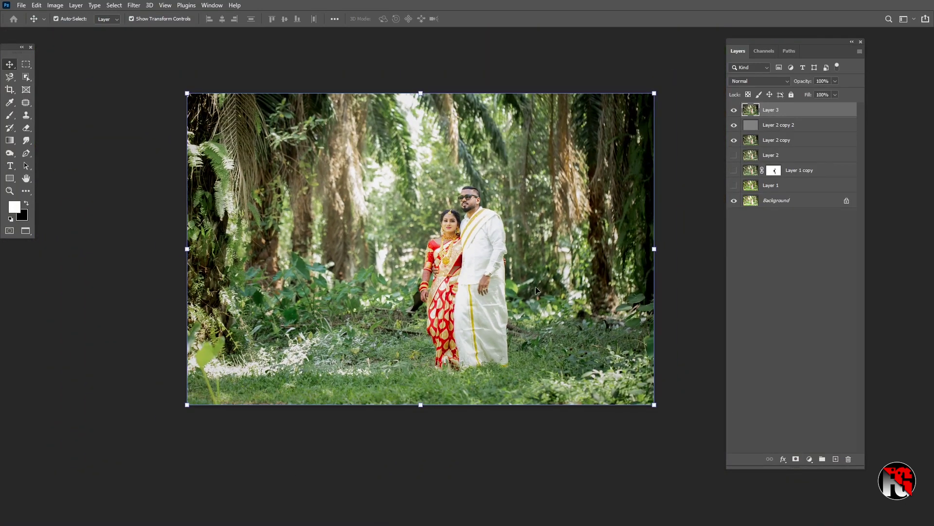
Step: Open Layer 3 in the Camera Raw filter and create a Select Subject mask, inverted to cover the background around the couple
click(134, 5)
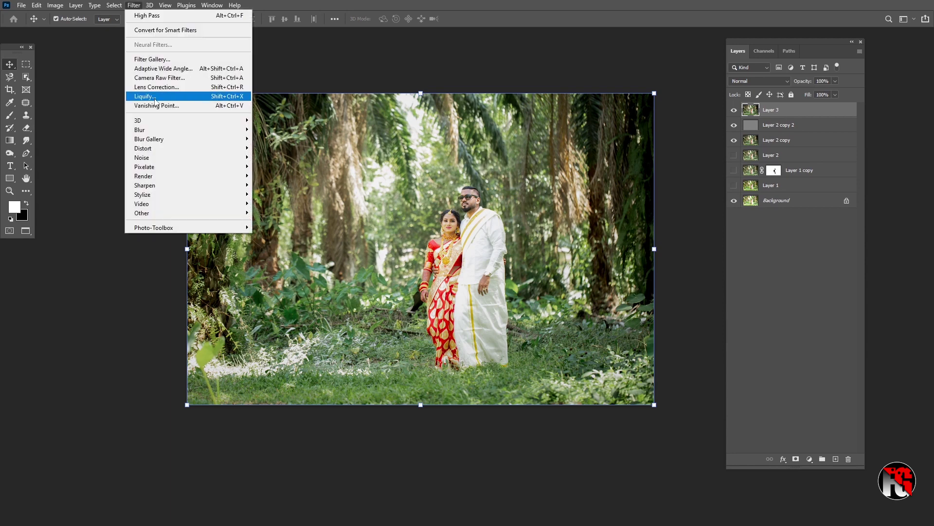
click(152, 77)
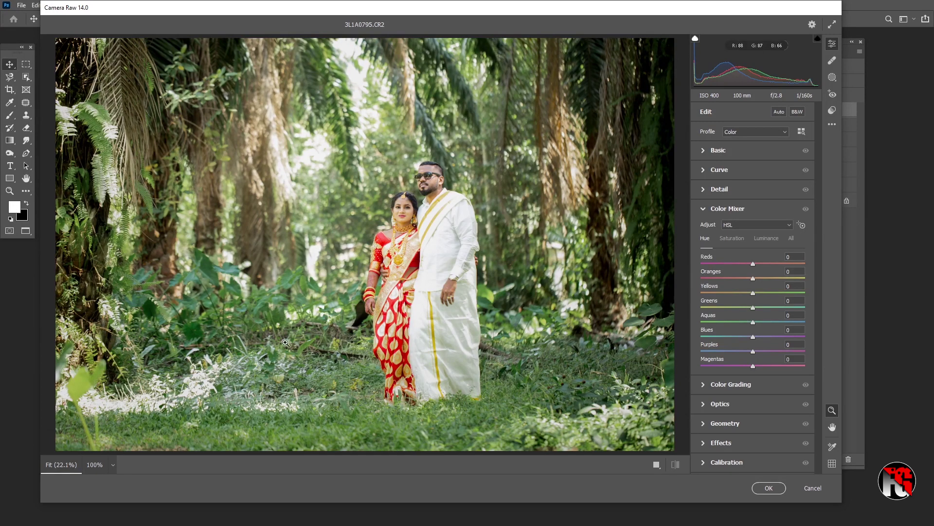
click(832, 77)
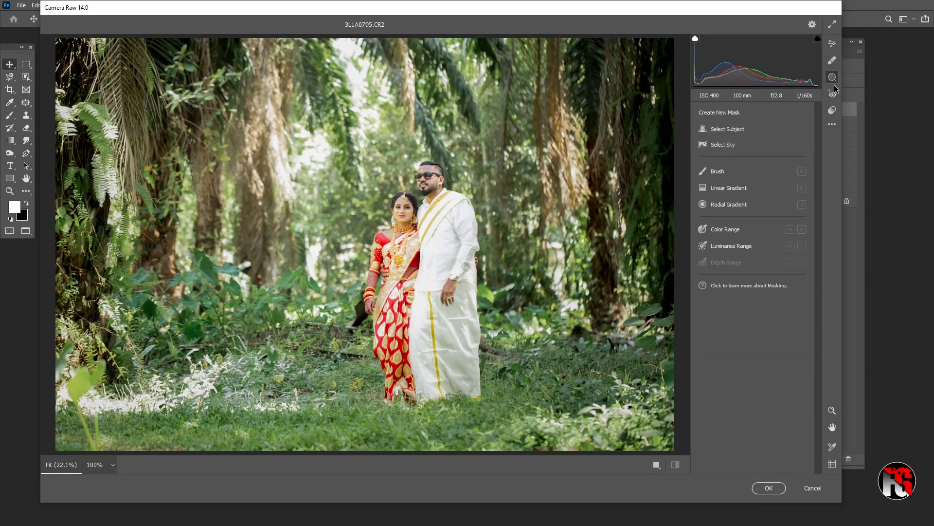
click(728, 131)
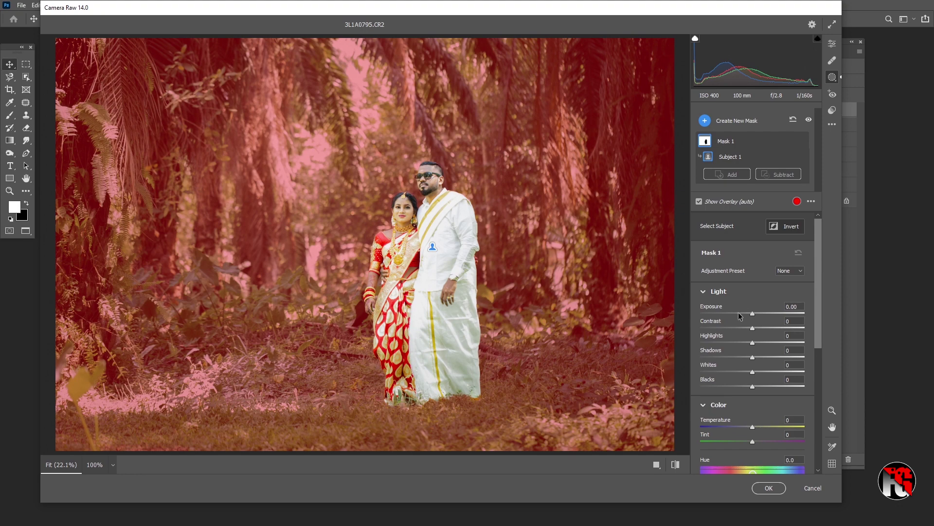
Step: Darken the masked background with Highlights -28, Whites -6, Blacks -23 and Tint +1, and apply the Camera Raw filter
click(731, 342)
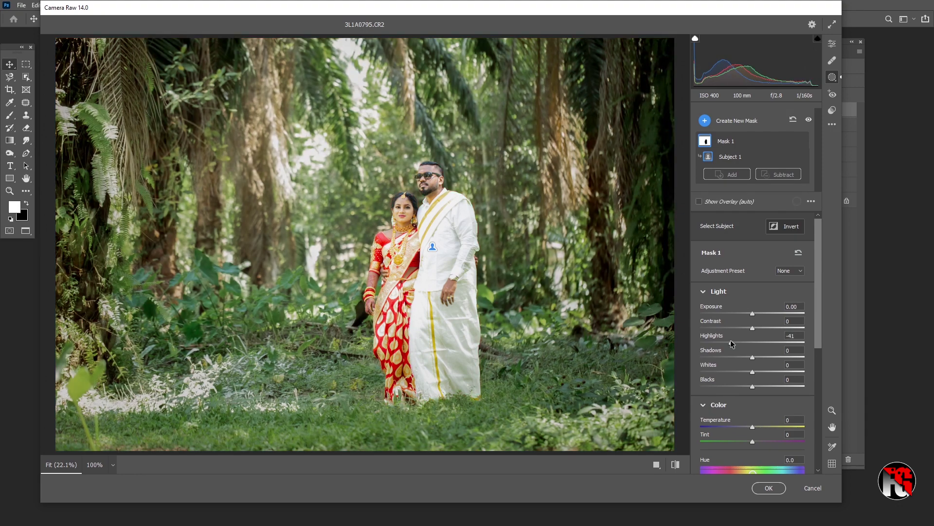
drag(731, 343, 724, 345)
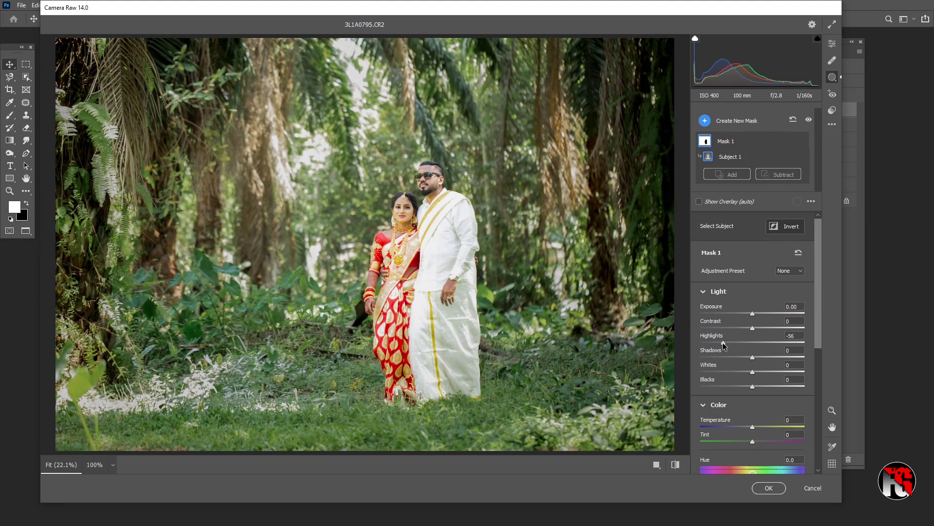
click(737, 371)
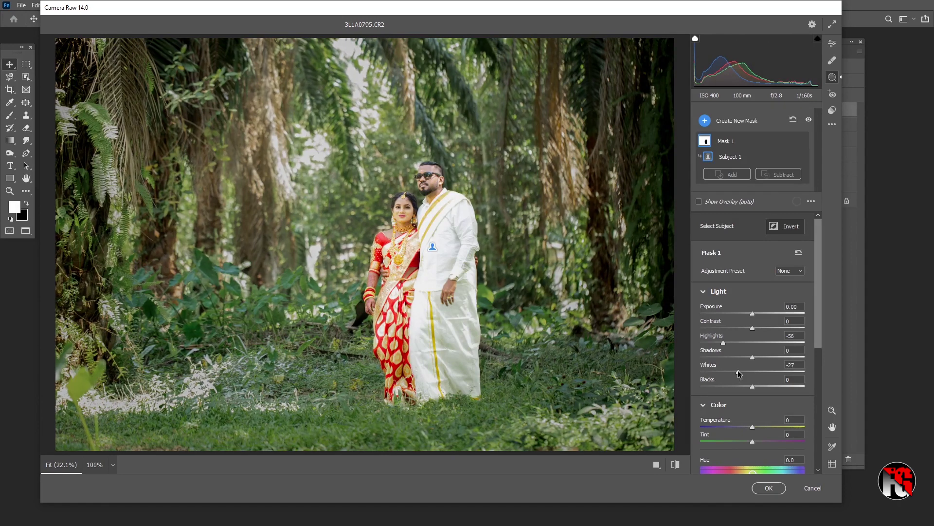
drag(738, 370, 750, 372)
click(741, 387)
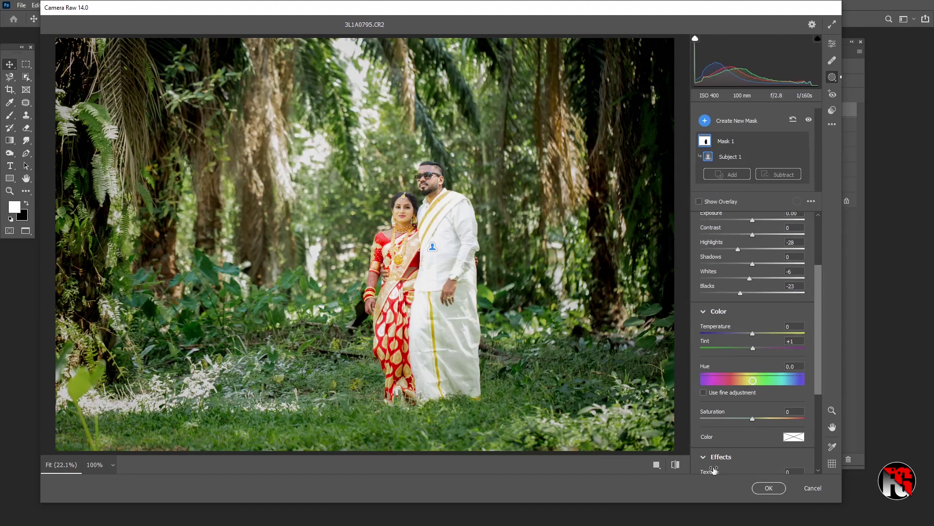
click(769, 488)
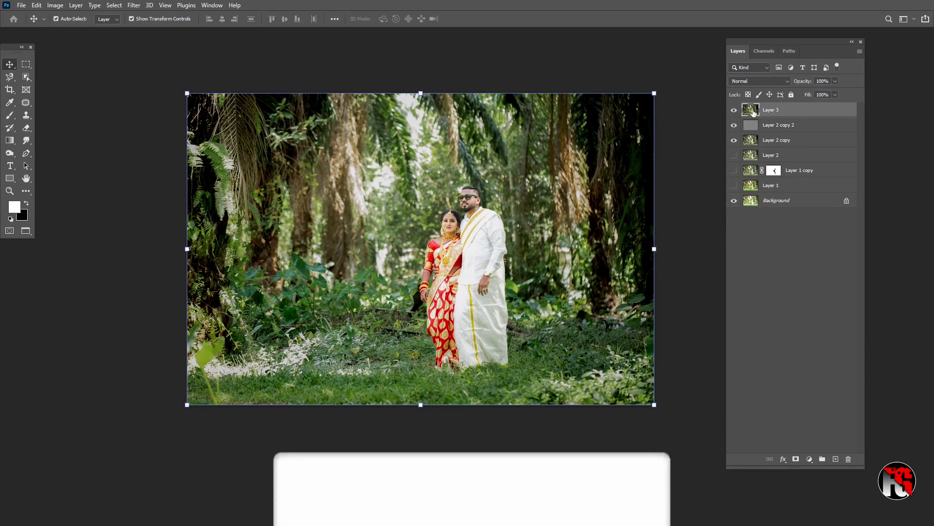
Step: Add a layer mask to Layer 3 and paint black with a large soft brush of about 1200-1400 px over the middle, keeping the edges dark
click(796, 459)
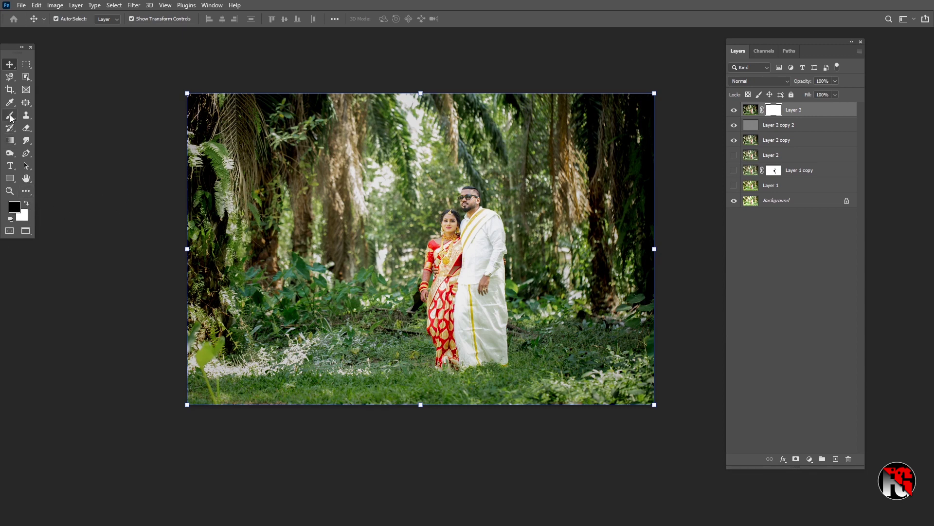
key(b)
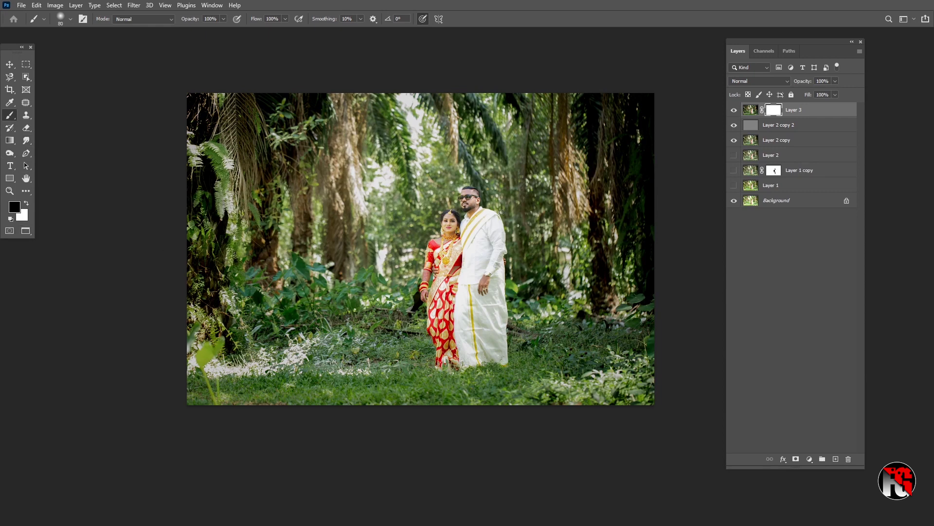
key(bracketright)
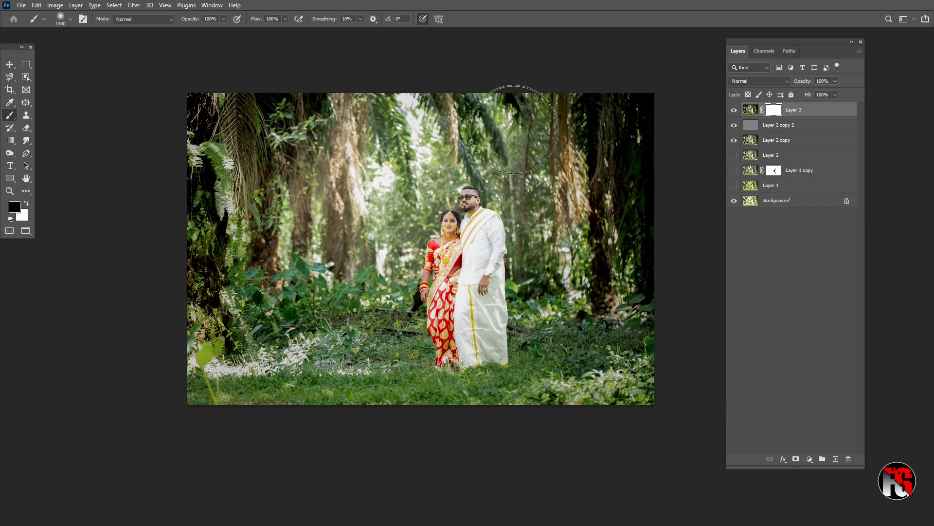
mouse_move(606, 240)
mouse_down()
mouse_move(506, 358)
mouse_move(412, 364)
mouse_move(321, 350)
mouse_move(317, 337)
mouse_move(336, 314)
mouse_move(343, 339)
mouse_up()
key(bracketleft)
key(bracketleft)
mouse_move(453, 360)
mouse_down()
mouse_move(287, 358)
mouse_move(234, 351)
mouse_move(220, 331)
mouse_up()
mouse_move(559, 331)
mouse_down()
mouse_move(544, 345)
mouse_move(508, 349)
mouse_move(564, 310)
mouse_up()
mouse_move(466, 303)
mouse_down()
mouse_move(423, 318)
mouse_move(371, 302)
mouse_up()
mouse_move(247, 106)
mouse_down()
mouse_move(257, 112)
mouse_move(290, 85)
mouse_up()
mouse_move(299, 214)
mouse_down()
mouse_move(276, 228)
mouse_move(279, 215)
mouse_up()
mouse_move(567, 253)
mouse_down()
mouse_move(554, 253)
mouse_move(535, 198)
mouse_move(525, 117)
mouse_up()
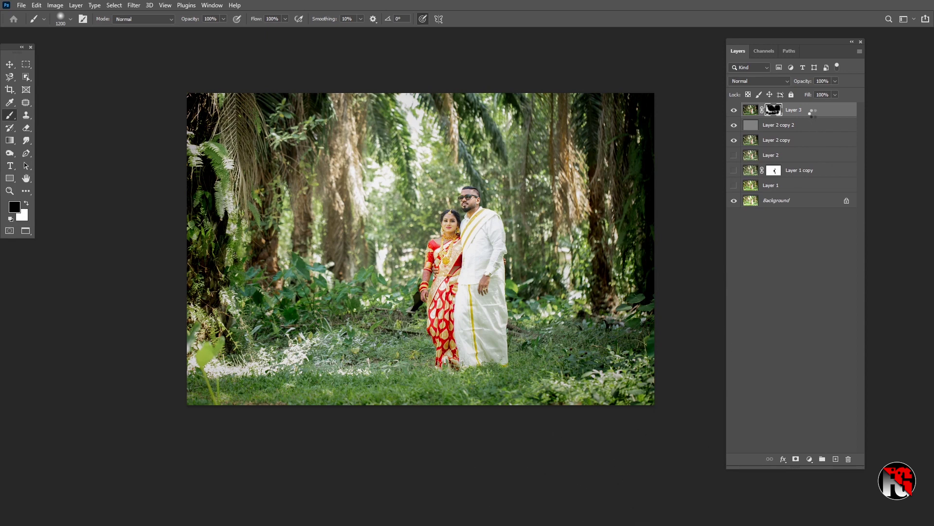
Step: Stamp the visible layers into a new top layer, hide the working layers beneath it, and compare the result with the Background
key(ctrl+shift+alt+n)
key(x)
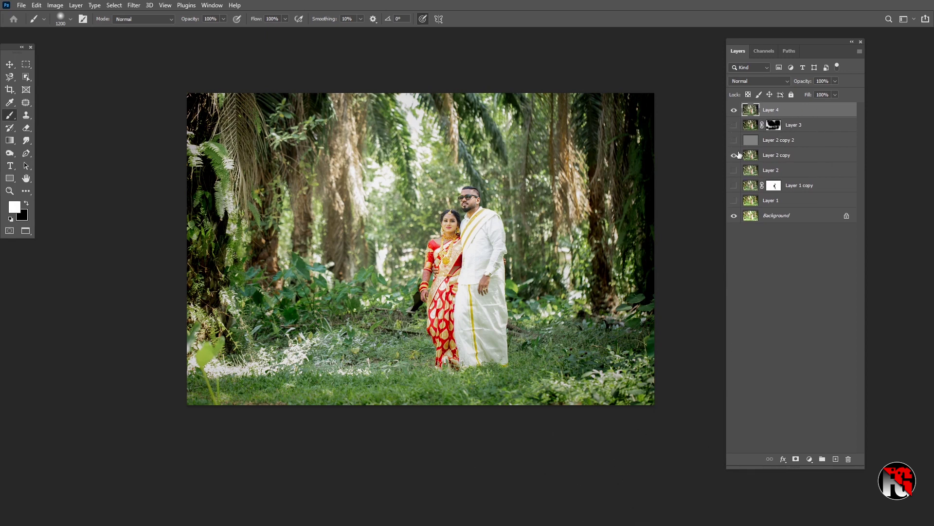
click(735, 114)
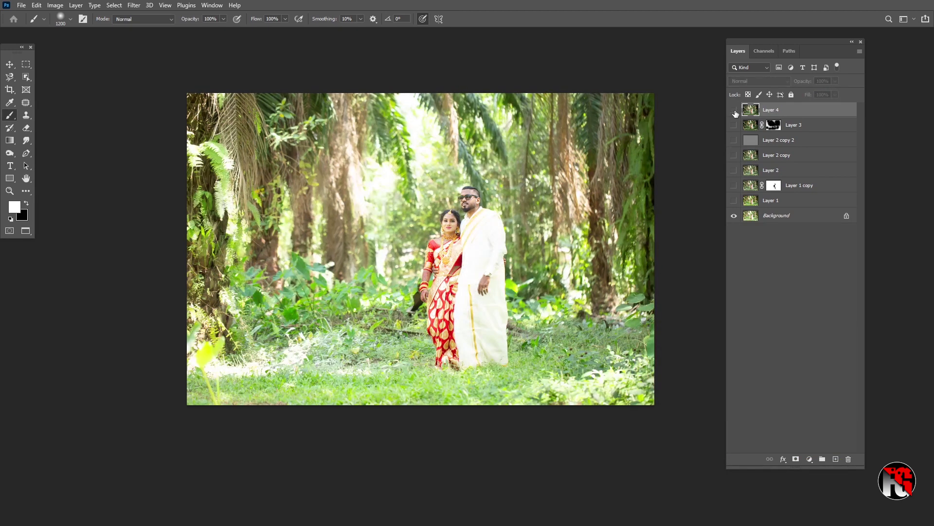
click(735, 113)
click(735, 113)
click(735, 114)
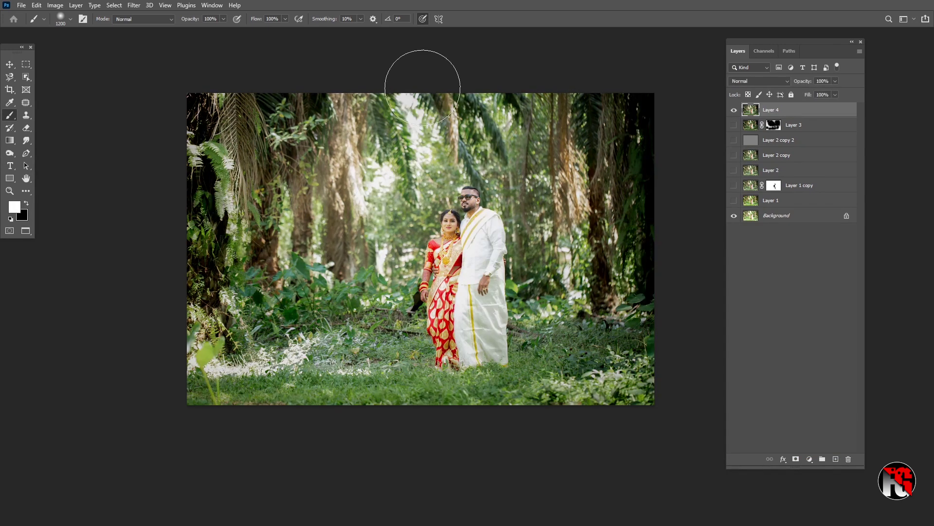
Step: Add a new blank layer above Layer 4 for skin retouching and choose the Mixer Brush
ctrl+click(484, 202)
ctrl+click(484, 202)
ctrl+click(484, 202)
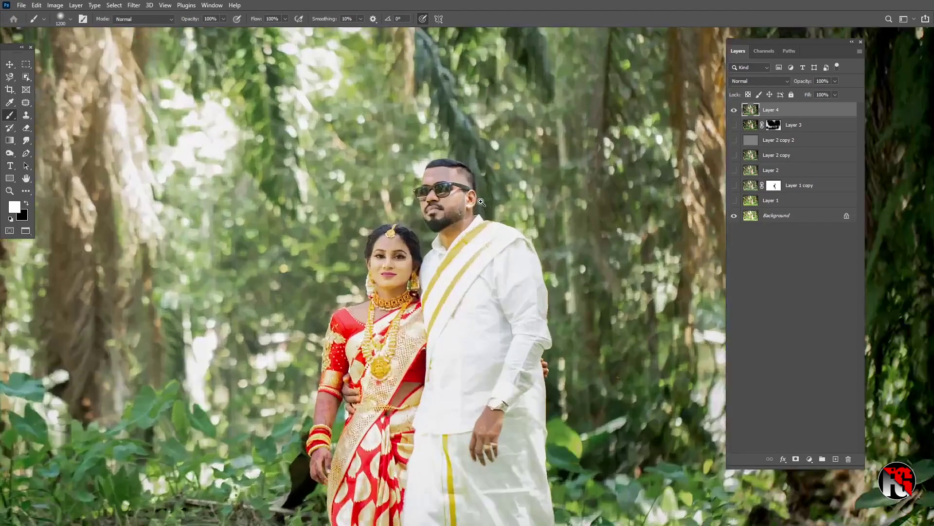
ctrl+click(484, 201)
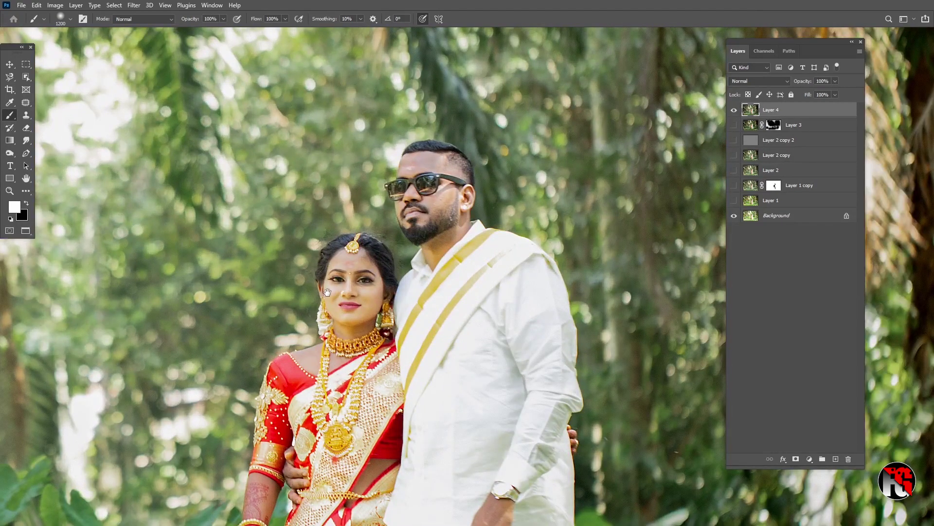
key(ctrl+shift+n)
key(Return)
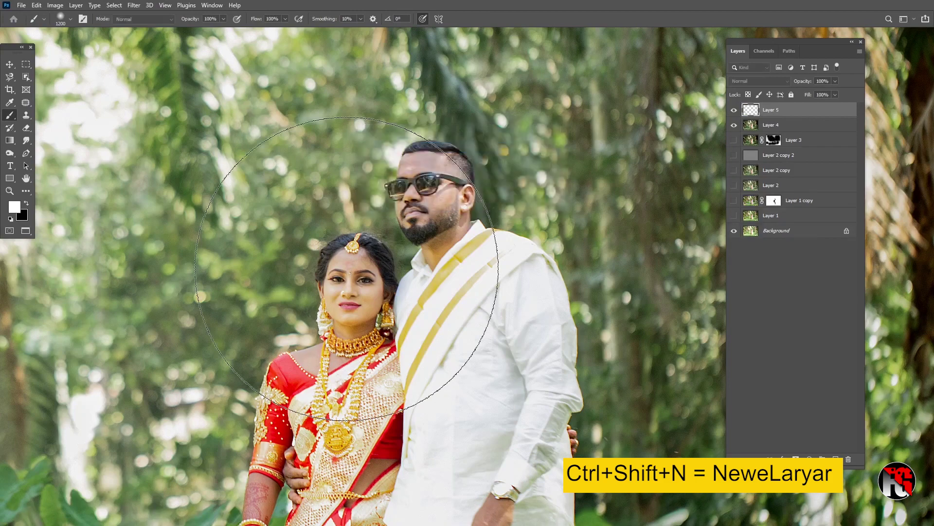
right_click(9, 120)
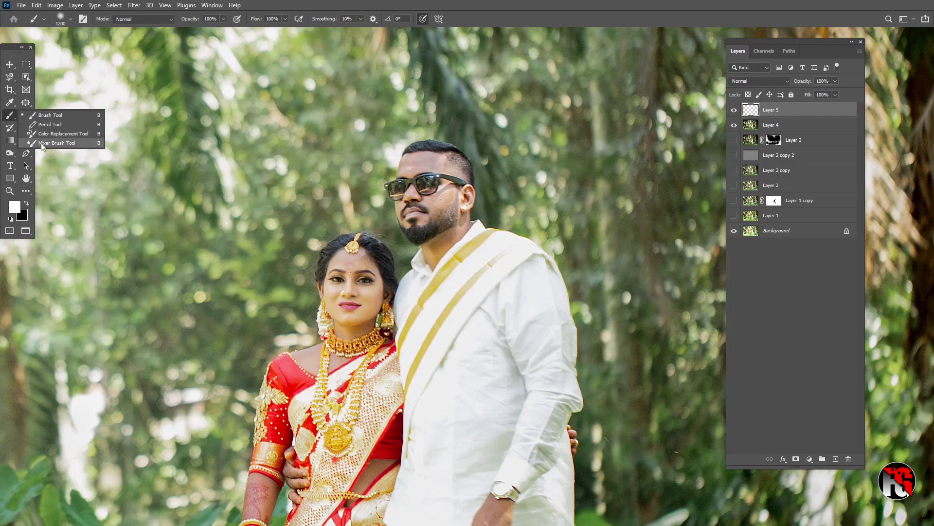
click(41, 142)
Step: Reduce the Mixer Brush to 40 px, clean its loaded color, and lower its smoothing to 7% for work on the man's face
key(f)
key(f)
click(423, 184)
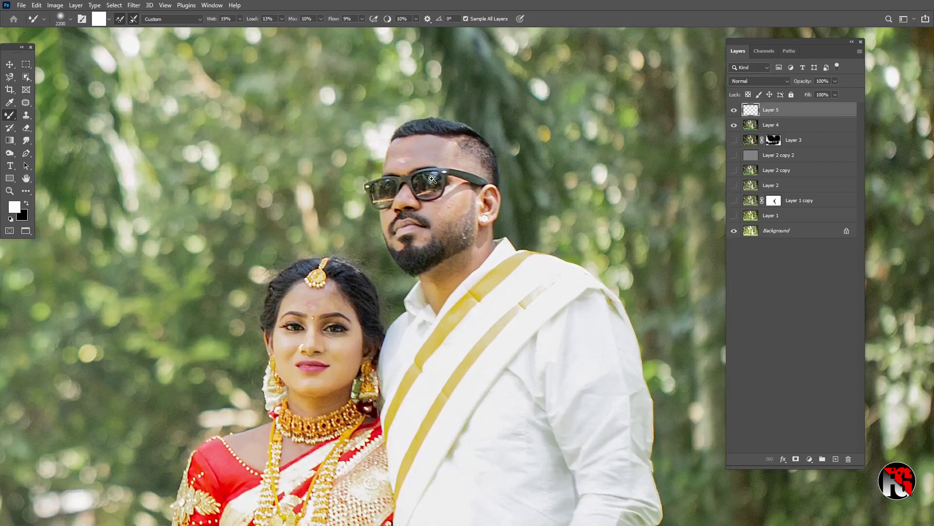
click(432, 178)
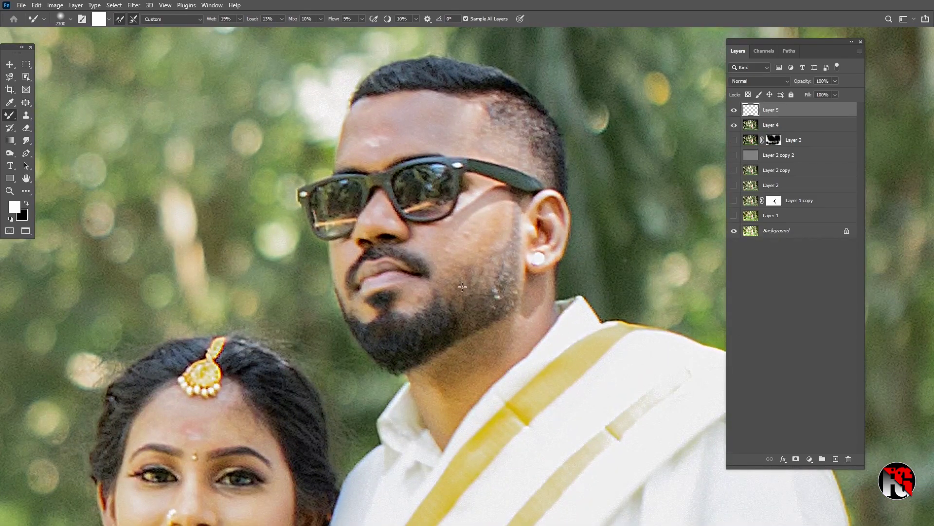
key(bracketleft)
key(bracketleft)
key(bracketleft)
key(bracketleft)
key(bracketleft)
key(bracketleft)
key(bracketleft)
key(bracketleft)
key(bracketleft)
key(bracketleft)
key(bracketleft)
key(bracketleft)
key(bracketleft)
key(bracketleft)
key(bracketleft)
key(bracketleft)
key(bracketleft)
key(bracketleft)
key(bracketleft)
key(bracketleft)
key(bracketleft)
key(bracketleft)
key(bracketleft)
key(bracketleft)
key(bracketleft)
click(109, 22)
click(116, 39)
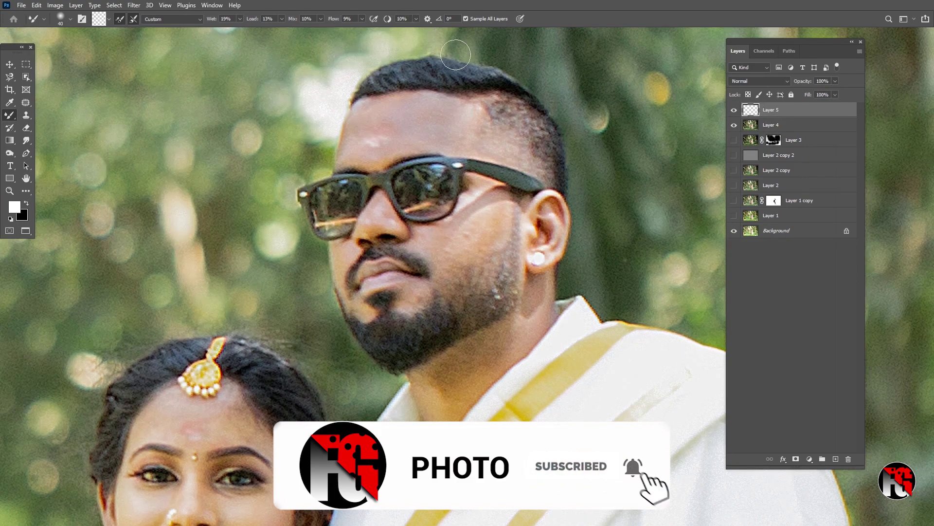
click(416, 19)
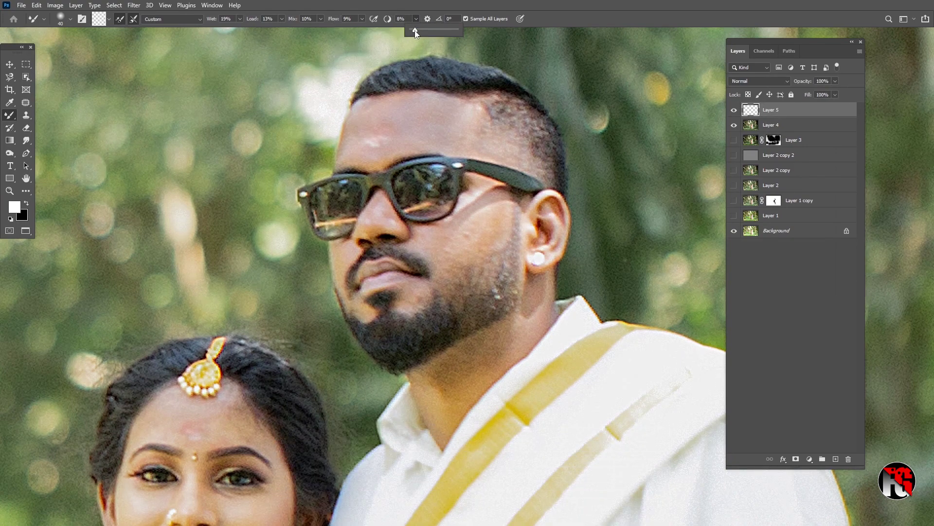
Step: Smooth the skin on the man's face, forehead and neck with the Mixer Brush at 30-40 px
mouse_move(482, 219)
mouse_down()
mouse_move(471, 239)
mouse_move(438, 265)
mouse_move(464, 223)
mouse_move(449, 262)
mouse_up()
mouse_move(501, 371)
mouse_down()
mouse_move(539, 295)
mouse_move(494, 356)
mouse_up()
key(bracketleft)
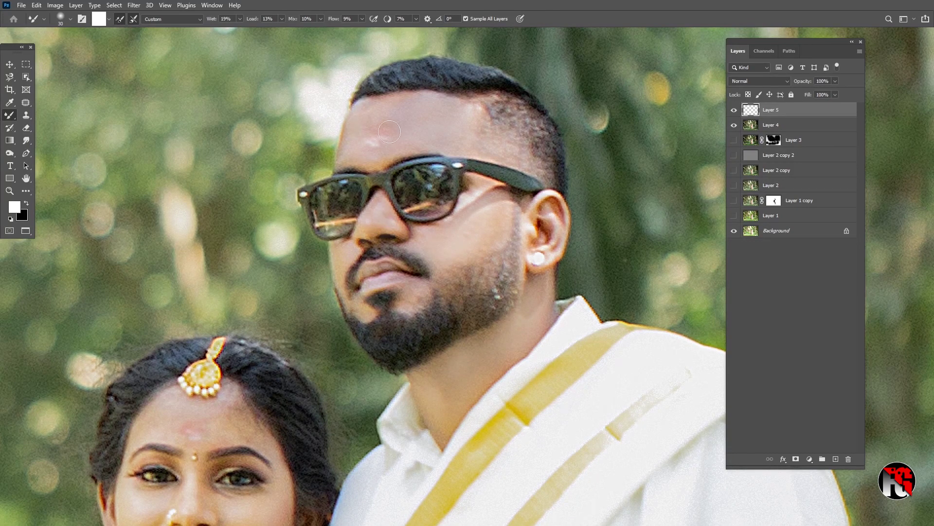
Step: Smooth the woman's facial skin with the Mixer Brush, using sizes from about 15 px for fine areas to 30 px
drag(260, 455, 372, 304)
key(bracketright)
key(bracketright)
key(bracketright)
key(bracketright)
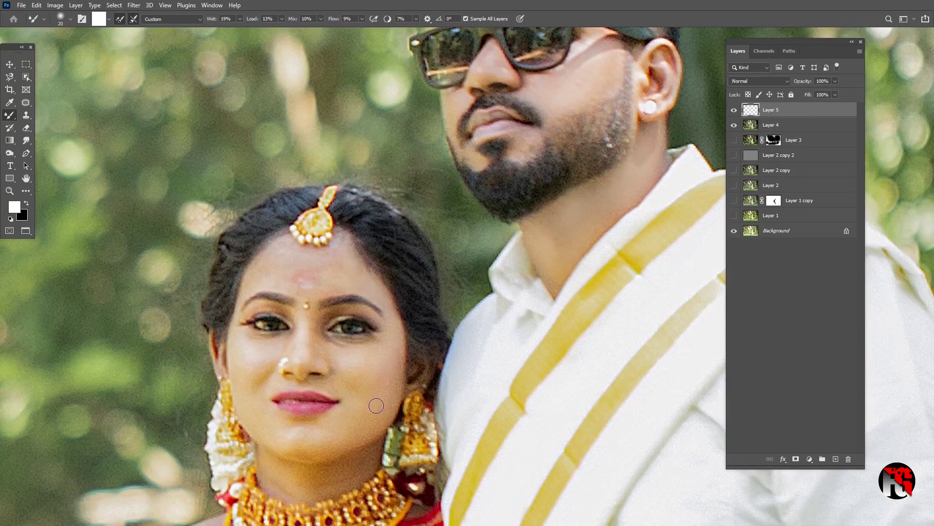
key(bracketleft)
key(bracketleft)
key(bracketleft)
key(bracketleft)
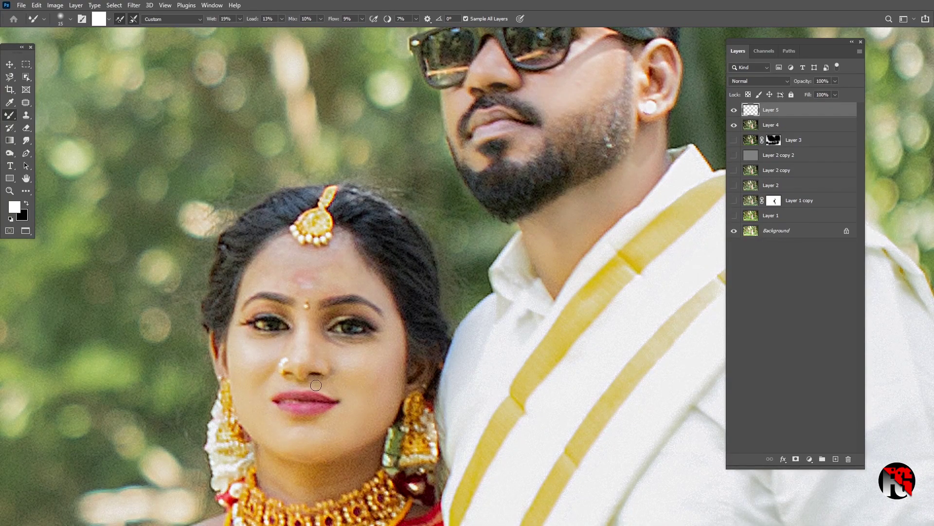
drag(286, 312, 388, 333)
key(bracketright)
key(bracketright)
drag(370, 394, 421, 281)
drag(329, 432, 441, 376)
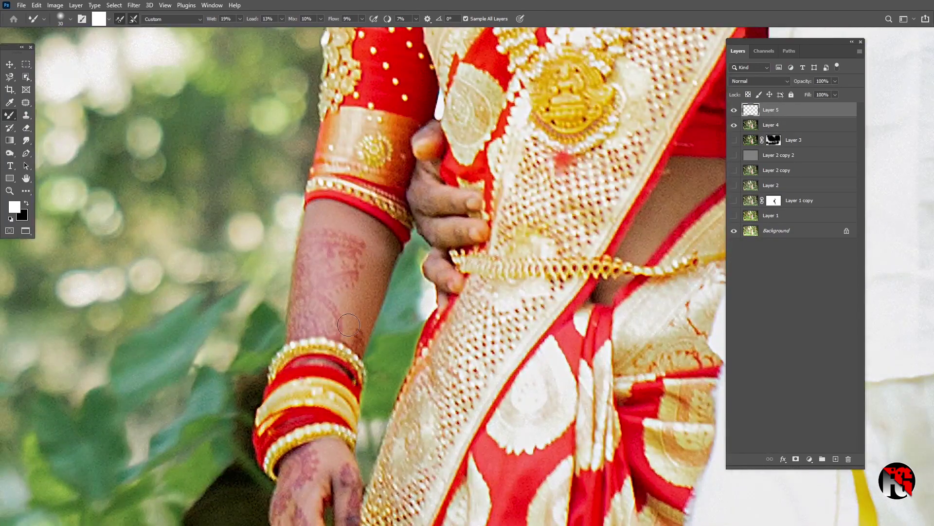
Step: Smooth the skin on the woman's forearm and hand with the Mixer Brush at 30 px
drag(348, 325, 380, 248)
drag(574, 243, 457, 311)
mouse_move(531, 302)
mouse_down()
mouse_move(601, 235)
mouse_move(527, 291)
mouse_up()
drag(370, 433, 518, 253)
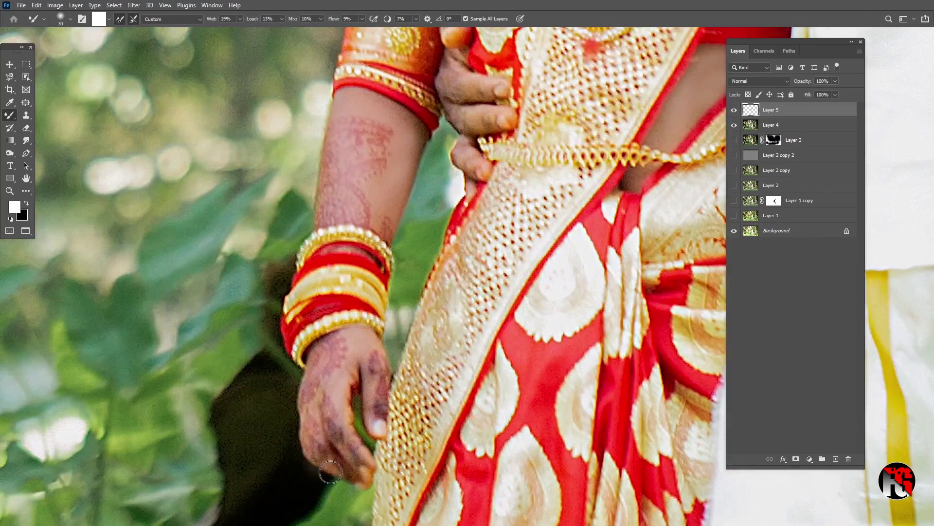
Step: Blend the skin on the back of the man's hand and along his fingers with the Mixer Brush
drag(633, 292, 243, 289)
drag(608, 273, 263, 300)
drag(362, 243, 355, 316)
drag(336, 234, 311, 284)
drag(290, 318, 280, 399)
drag(327, 380, 329, 397)
drag(354, 366, 356, 393)
drag(262, 369, 269, 402)
drag(343, 207, 379, 243)
drag(301, 204, 331, 438)
drag(319, 56, 323, 246)
Step: Soften the wrinkles on the man's white shirt and sleeve, enlarging the Mixer Brush to 50 px and on to 80 px
mouse_move(439, 190)
mouse_down()
mouse_move(479, 426)
mouse_move(476, 399)
mouse_up()
key(bracketright)
key(bracketright)
drag(450, 294, 460, 280)
drag(489, 377, 484, 434)
drag(574, 465, 518, 270)
drag(448, 336, 445, 413)
drag(521, 427, 532, 414)
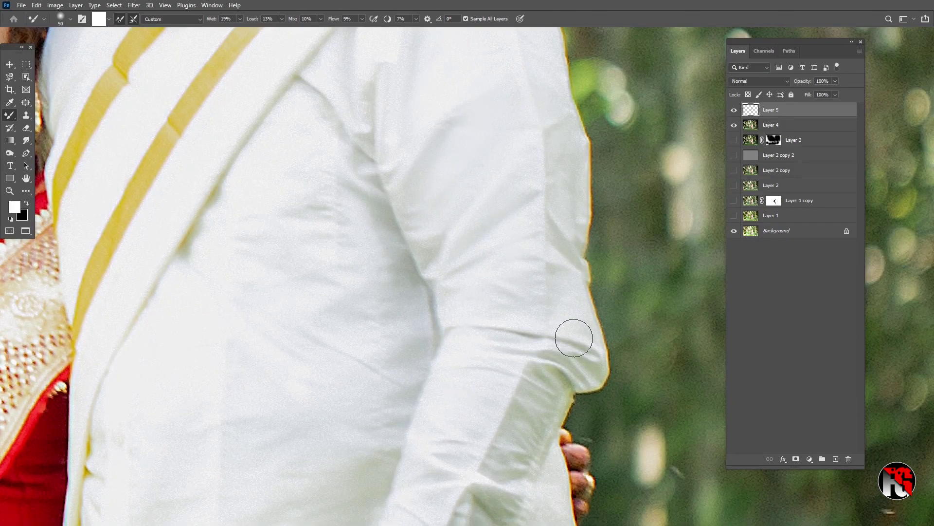
drag(571, 275, 678, 240)
drag(382, 309, 447, 328)
key(bracketright)
key(bracketright)
key(bracketright)
drag(443, 251, 494, 43)
drag(704, 391, 613, 323)
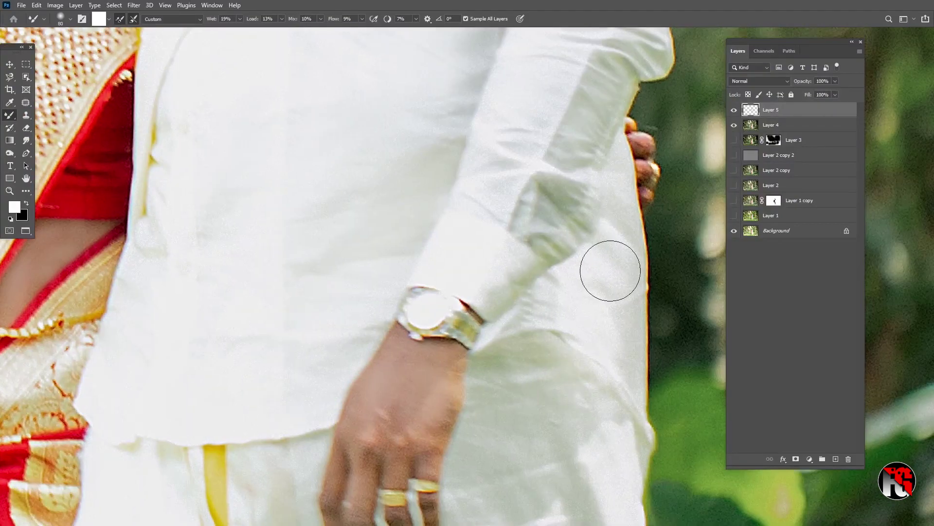
Step: Smooth the fabric folds on the lower part of the man's shirt and his white dhoti with the 80 px Mixer Brush
drag(557, 372, 511, 470)
drag(591, 462, 482, 196)
drag(479, 273, 492, 339)
drag(400, 301, 375, 324)
drag(319, 417, 292, 370)
drag(124, 237, 124, 335)
drag(314, 461, 343, 487)
drag(457, 424, 480, 211)
drag(524, 326, 543, 370)
drag(246, 365, 282, 495)
drag(424, 486, 491, 258)
drag(475, 473, 449, 244)
drag(490, 280, 538, 287)
drag(146, 285, 463, 346)
drag(424, 426, 424, 462)
drag(409, 173, 455, 413)
drag(473, 211, 467, 486)
drag(502, 92, 470, 428)
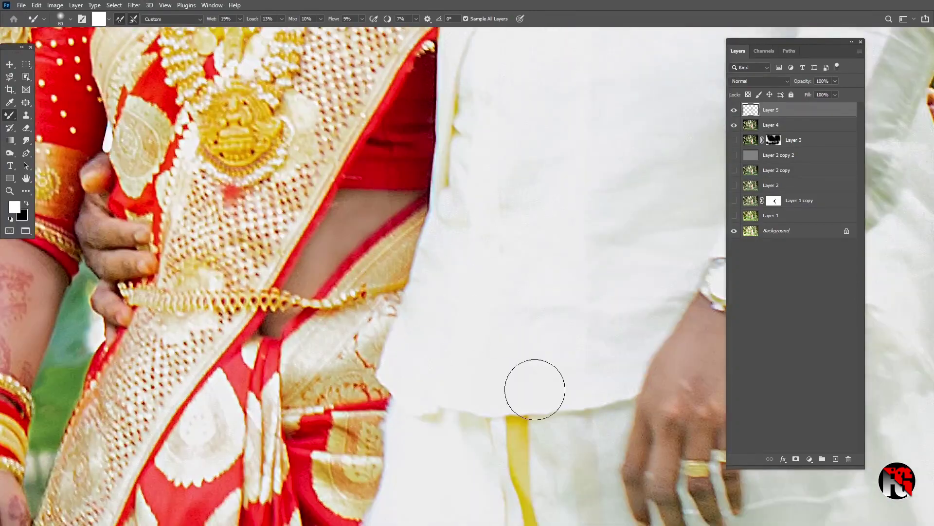
drag(666, 244, 493, 479)
drag(414, 200, 414, 444)
Step: Compare the whole photo with and without the retouching on Layer 5, and stamp all visible layers into a new top layer
key(ctrl+0)
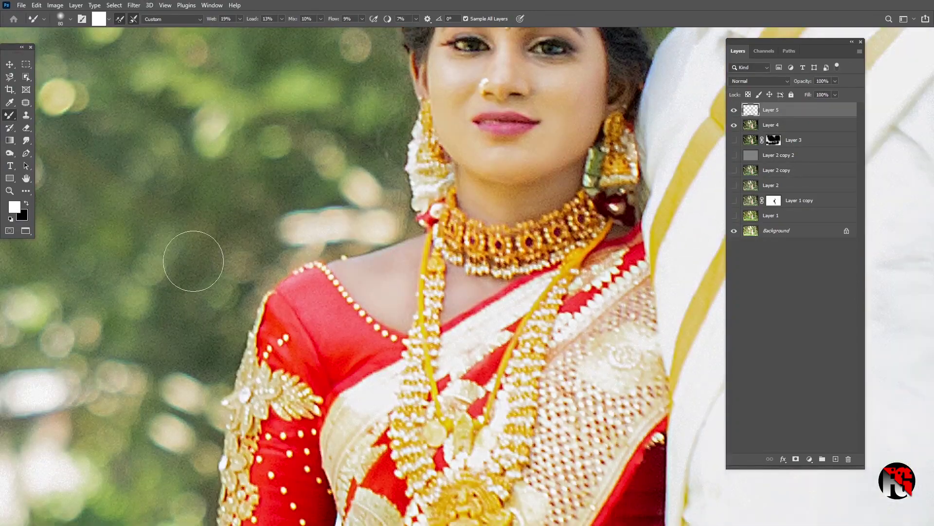
click(734, 111)
click(734, 112)
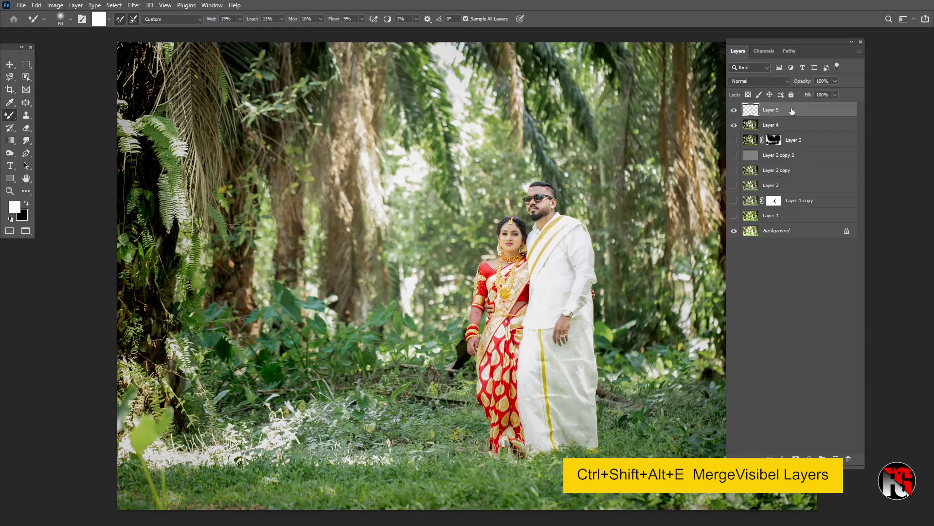
key(ctrl+shift+alt+e)
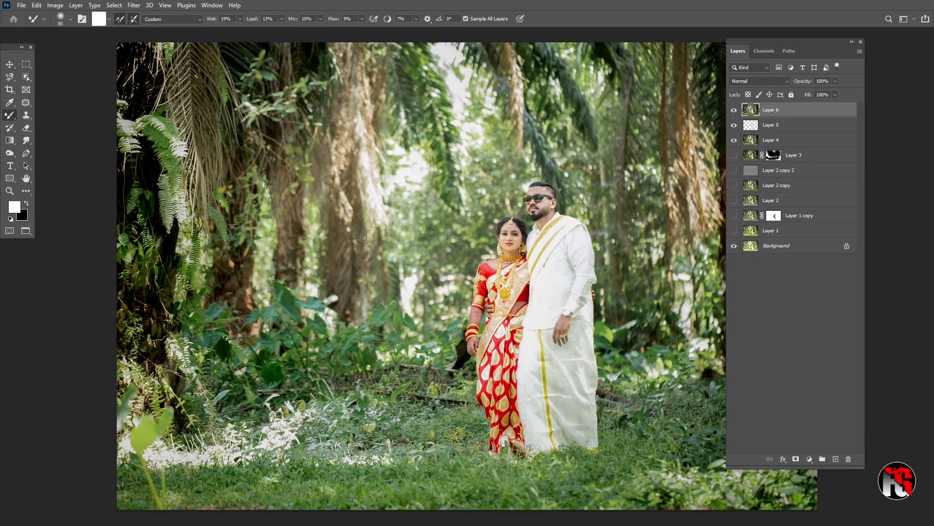
Step: Open the Camera Raw Filter on Layer 6 and set Temperature +6, Tint +7, Highlights -2, Whites -25 and Blacks -11
drag(481, 269, 393, 315)
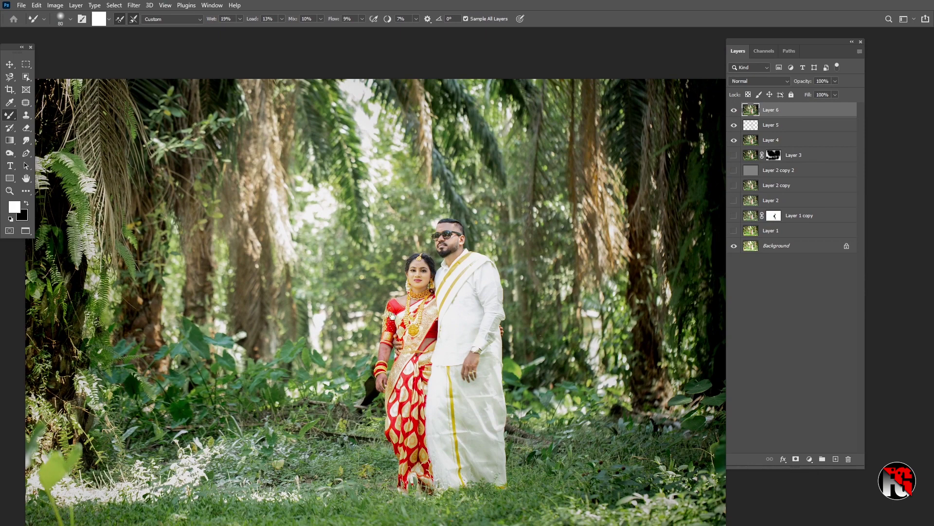
drag(404, 251, 409, 254)
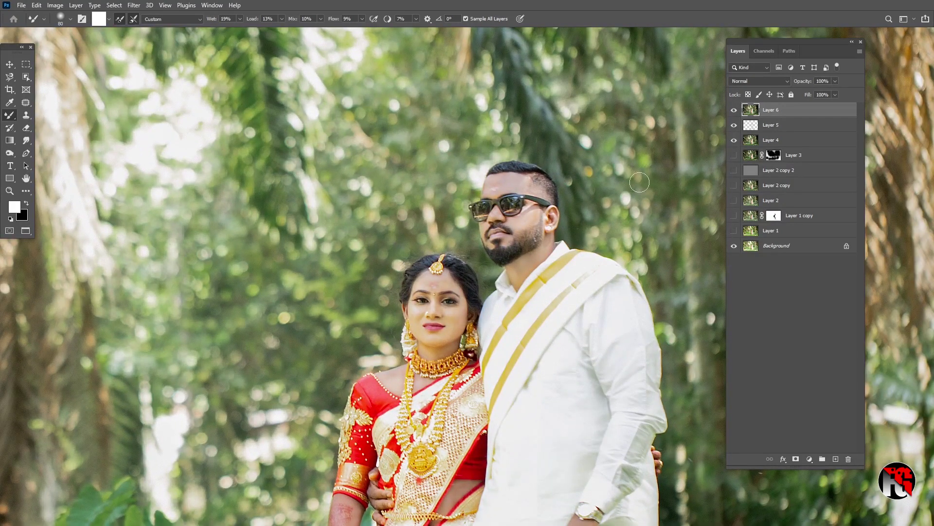
click(134, 7)
click(154, 81)
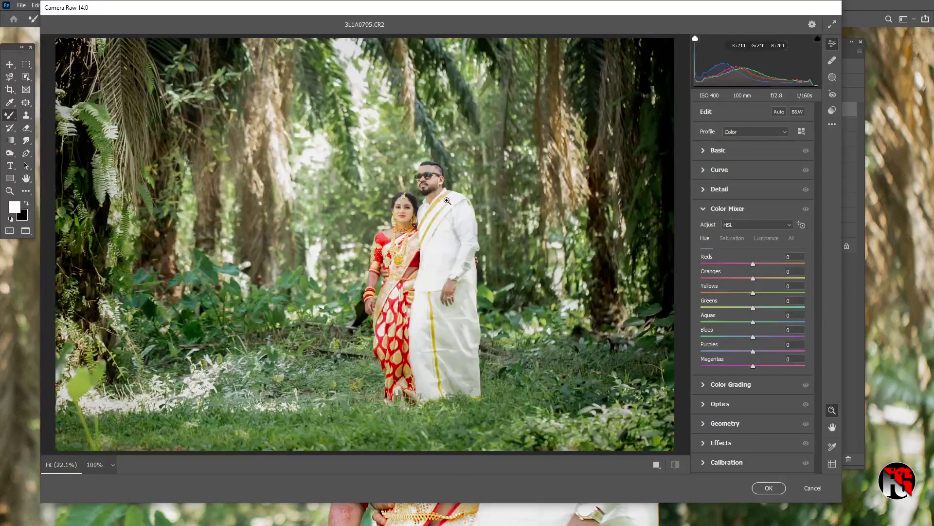
click(446, 200)
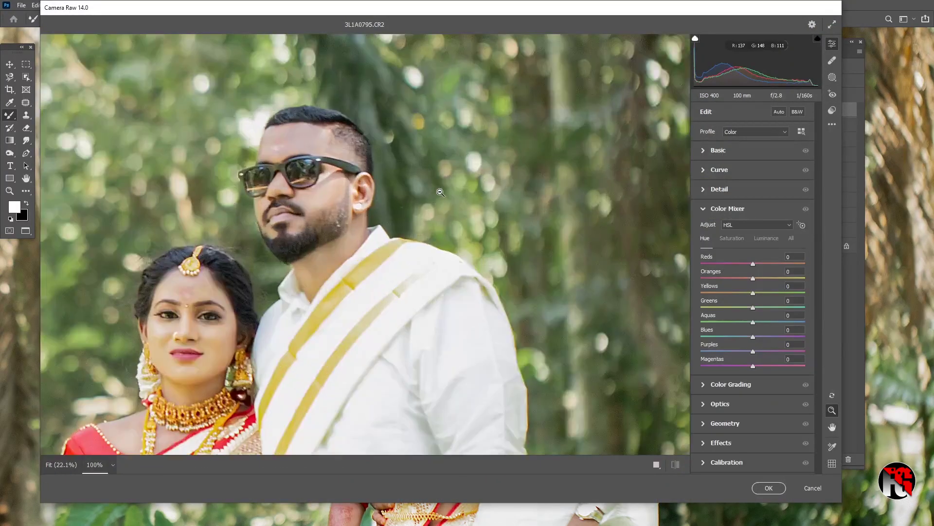
drag(423, 274, 538, 241)
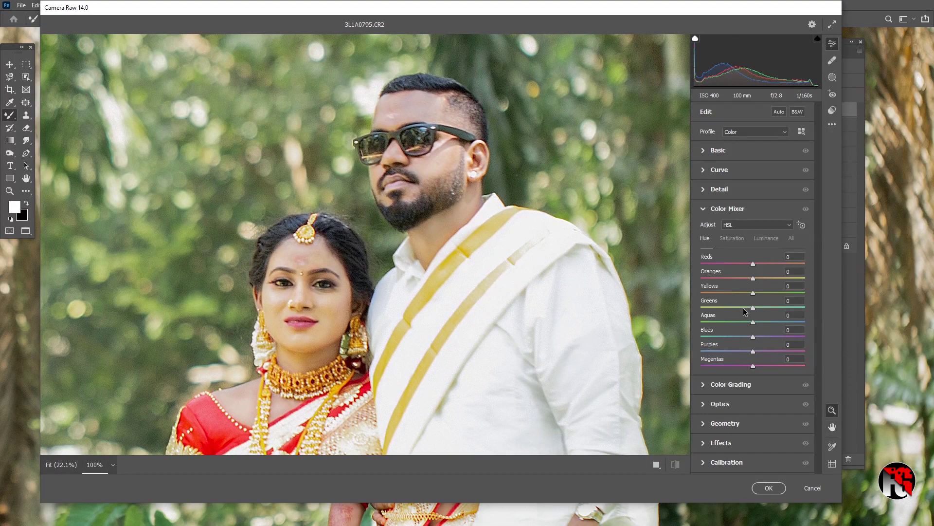
click(717, 153)
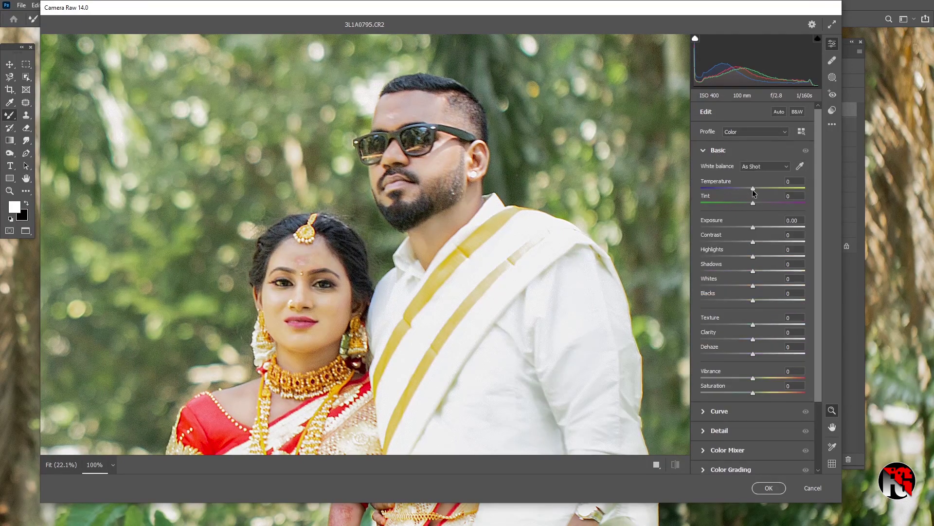
drag(754, 189, 758, 206)
drag(754, 188, 756, 188)
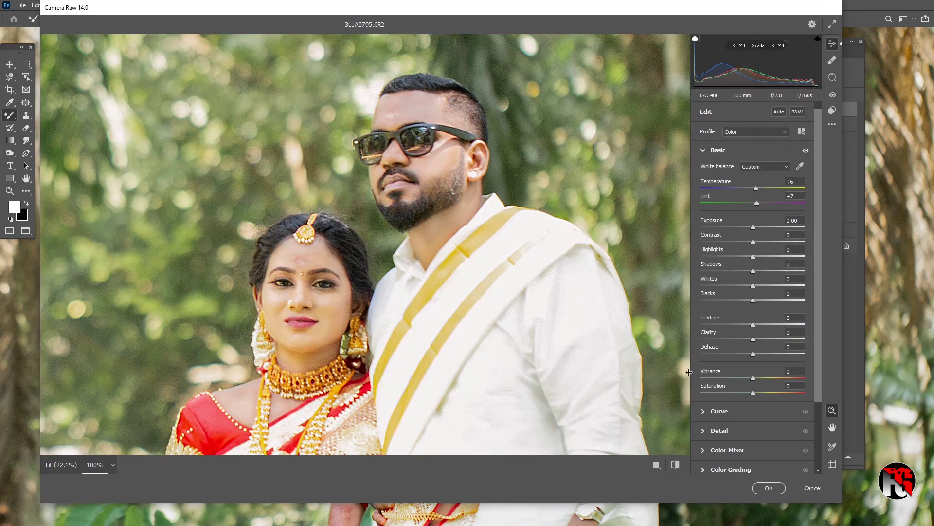
click(401, 281)
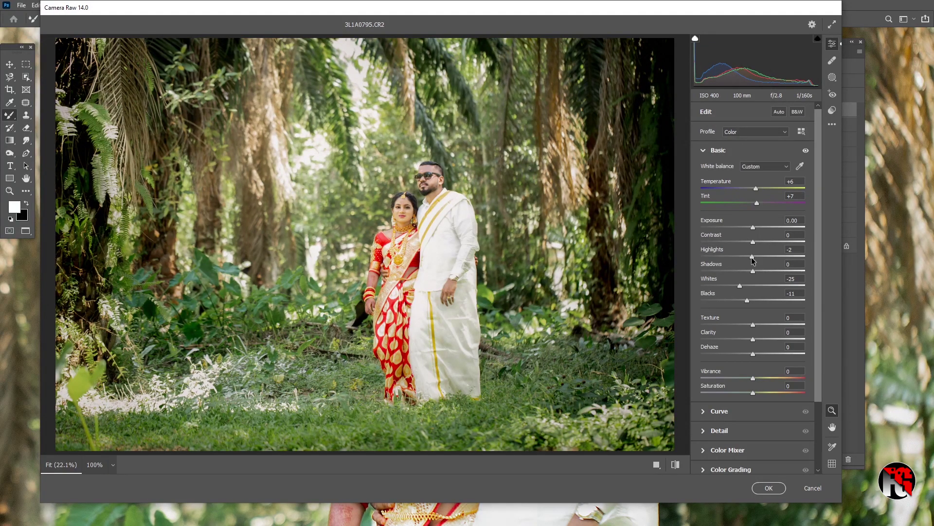
Step: Create a brush mask at size 7 with feather 100 and paint it over the woman's face
click(361, 210)
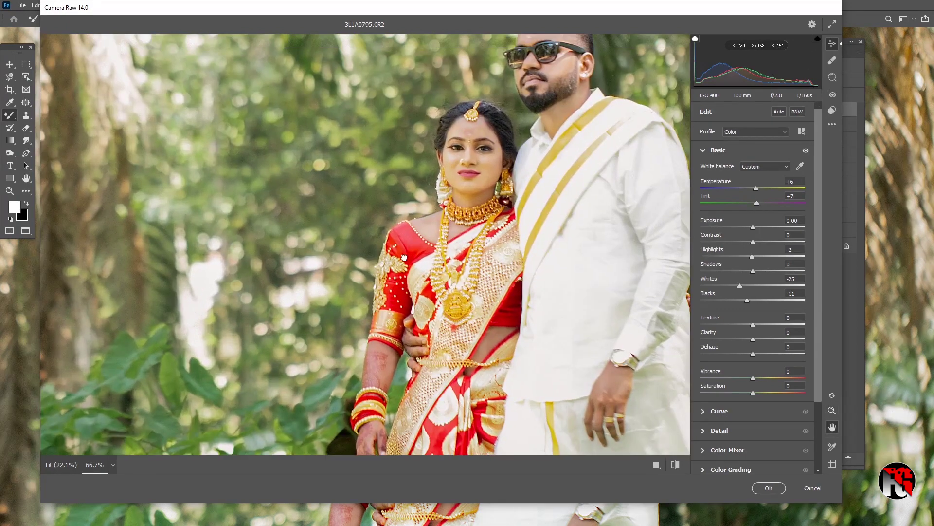
click(382, 223)
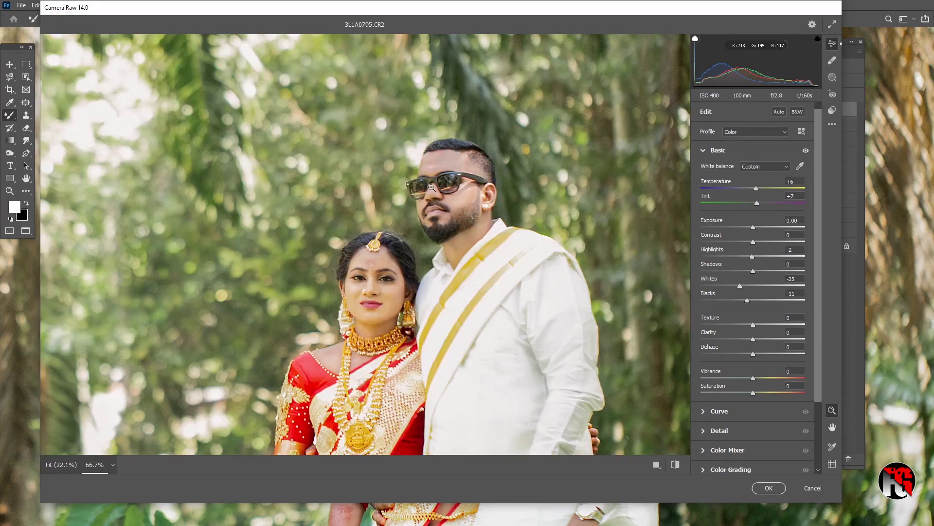
click(833, 78)
click(847, 104)
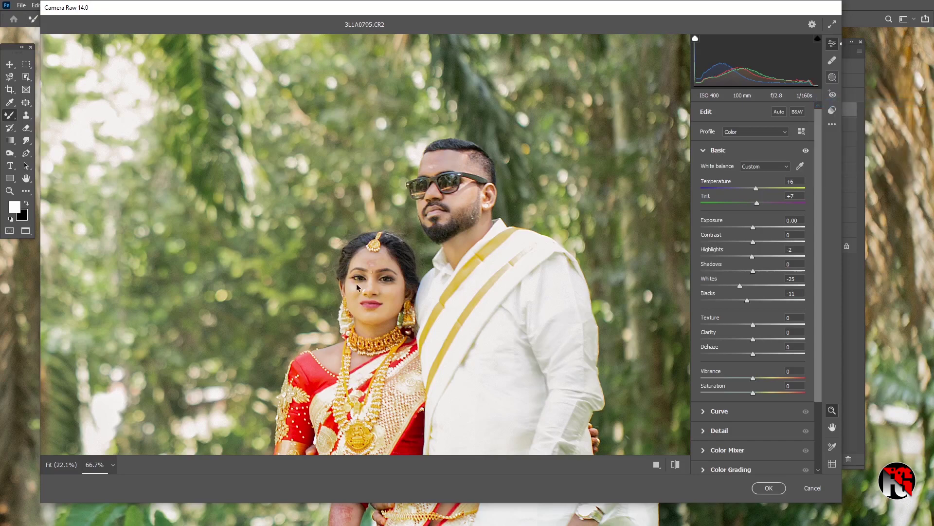
key(bracketleft)
key(bracketleft)
key(bracketleft)
key(bracketleft)
key(bracketleft)
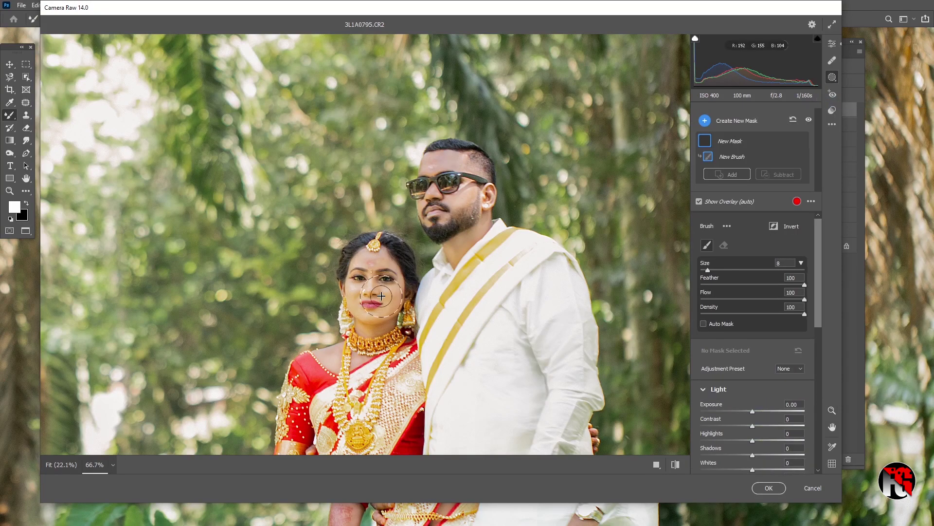
mouse_move(382, 287)
mouse_down()
mouse_move(370, 321)
mouse_move(358, 293)
mouse_move(369, 260)
mouse_up()
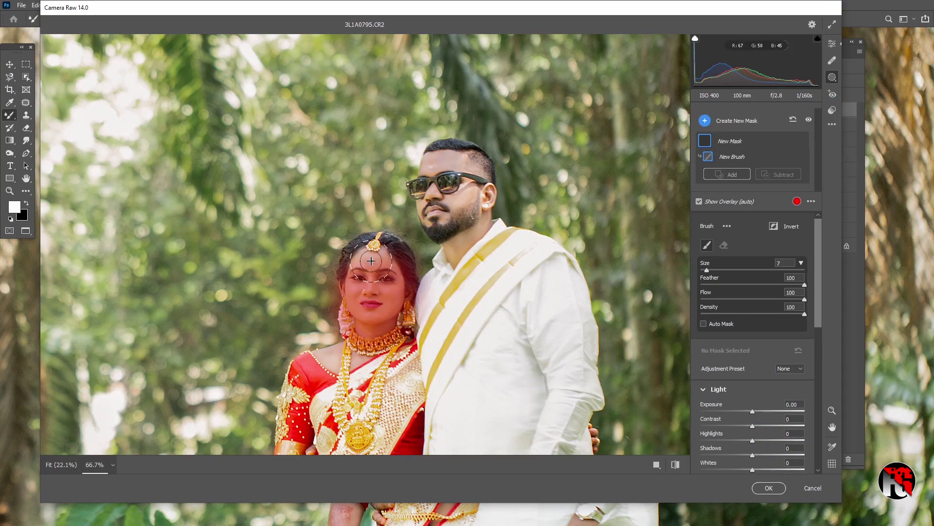
Step: Cool the face mask slightly to Temperature -3 and set its Tint to +7
scroll(741, 348, down, 3)
click(744, 383)
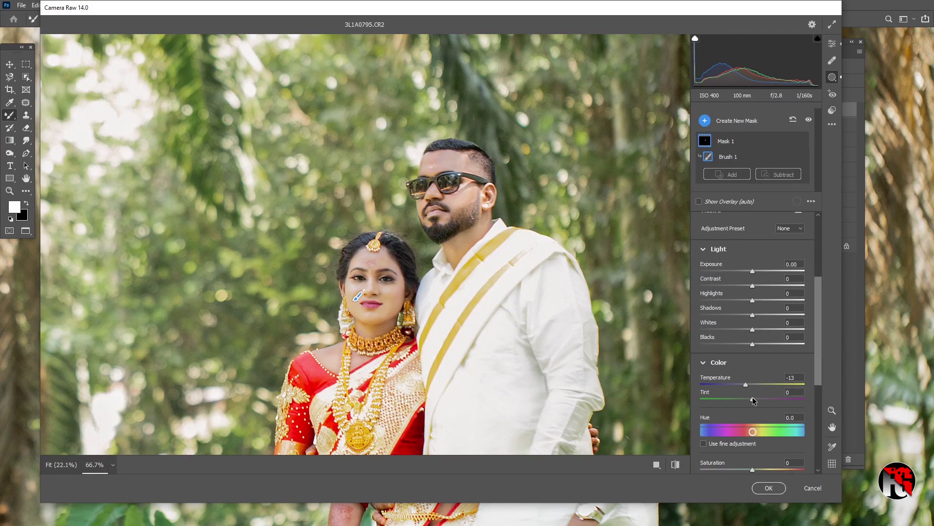
drag(752, 398, 755, 398)
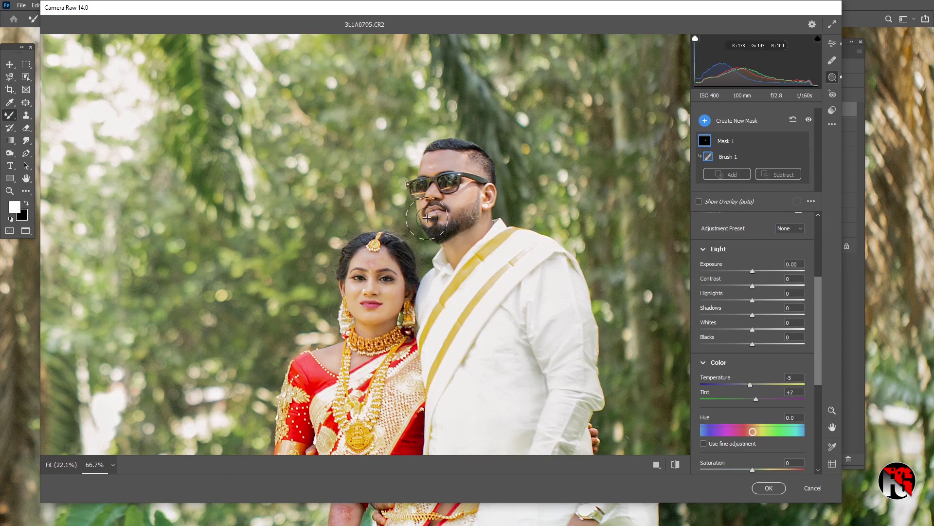
scroll(360, 306, down, 1)
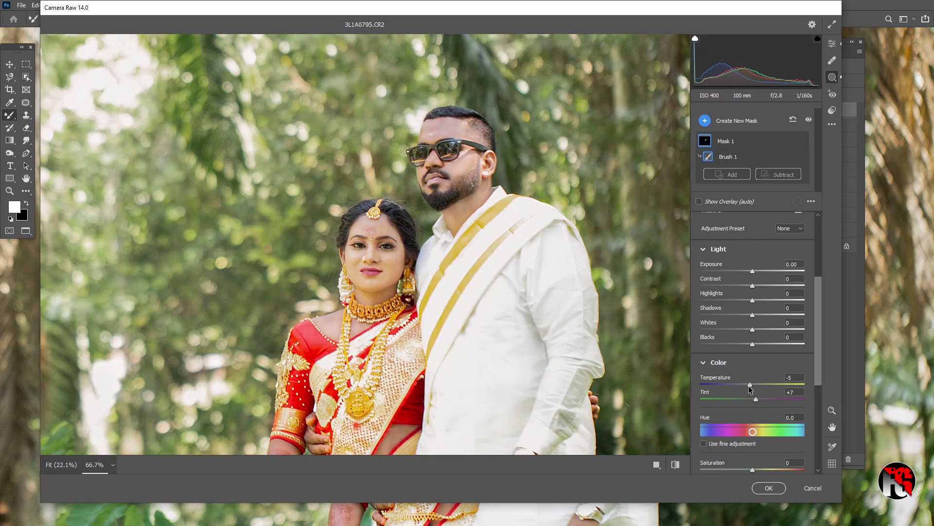
drag(750, 386, 746, 386)
Step: Examine the couple and the whole photo at several zoom levels, returning from the mask to the global edit settings
key(z)
alt+click(313, 282)
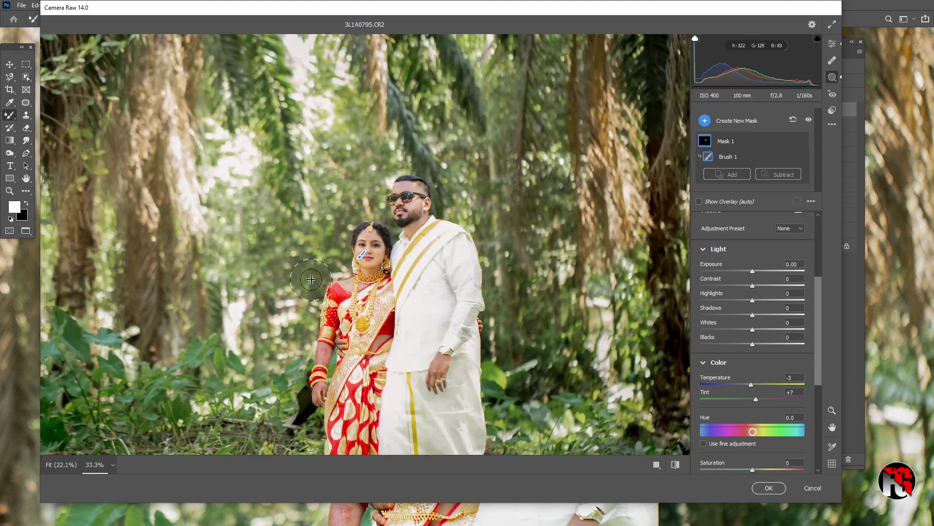
key(ctrl+plus)
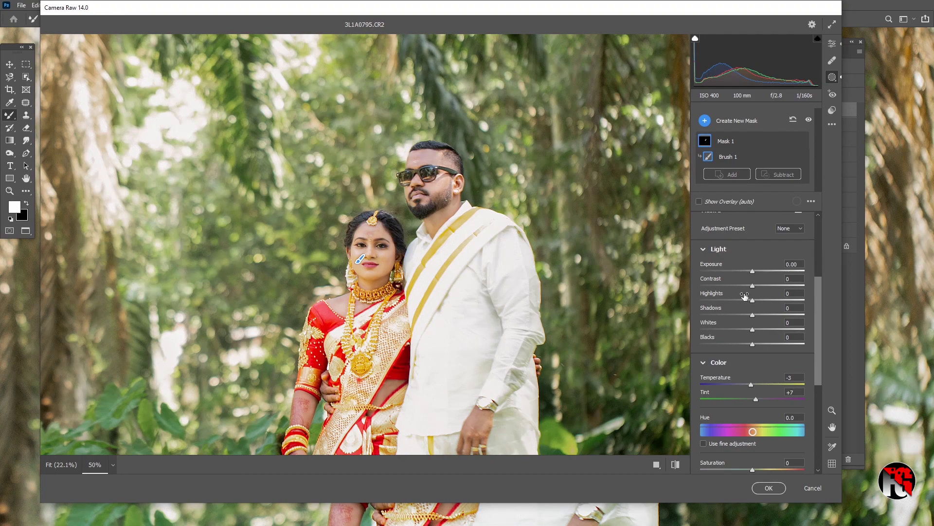
click(832, 42)
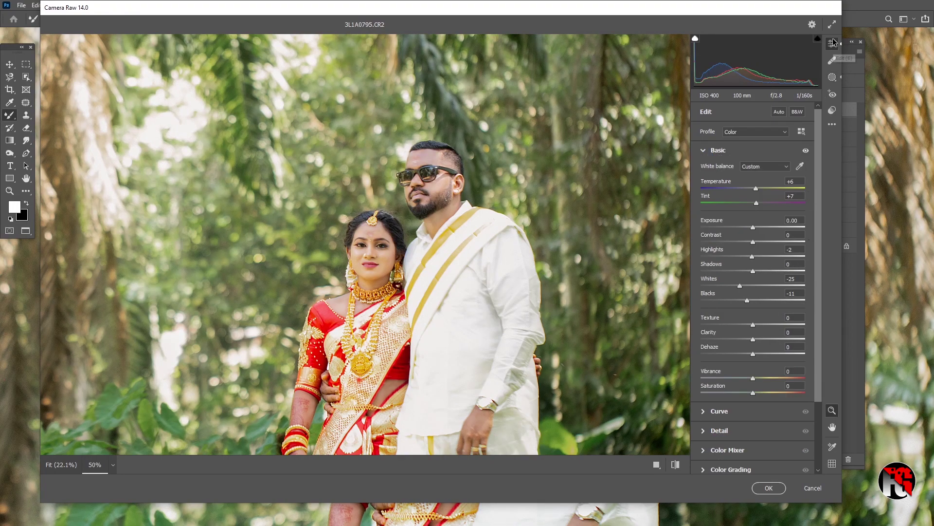
key(ctrl+minus)
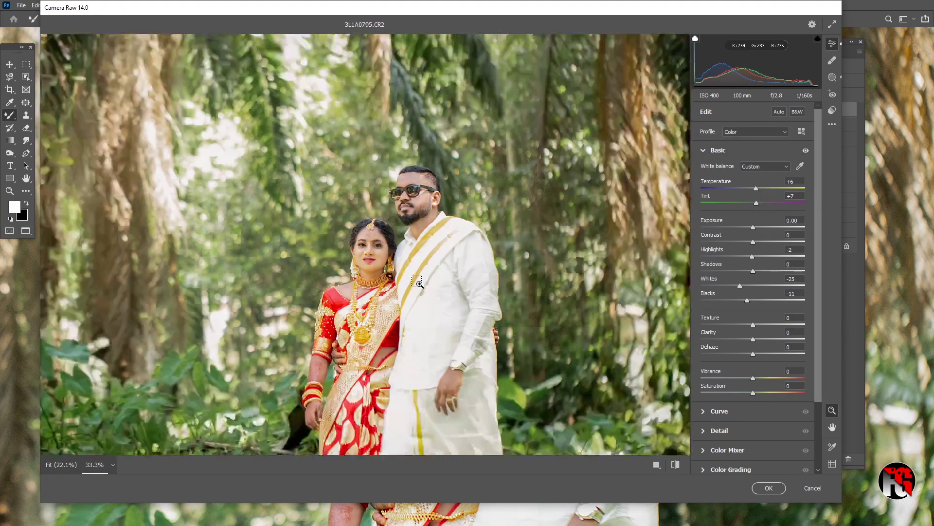
key(ctrl+minus)
key(ctrl+minus)
key(ctrl+plus)
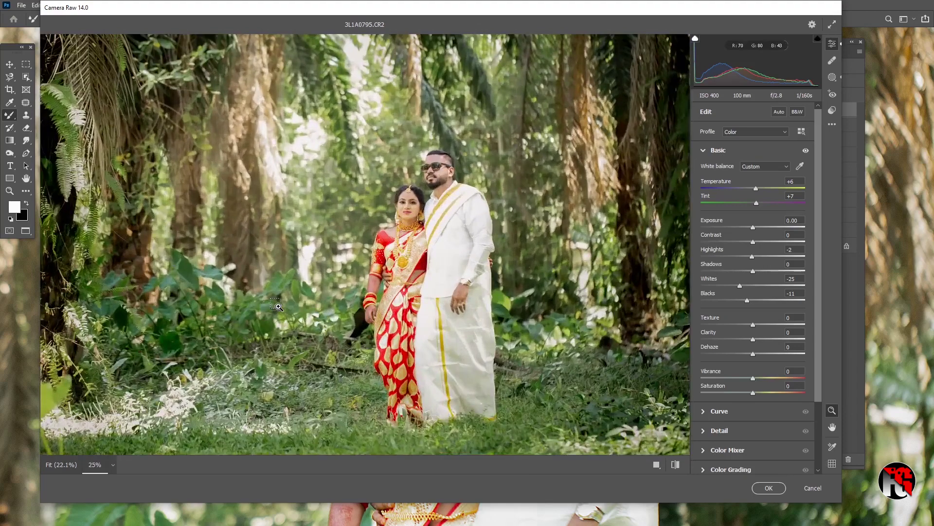
key(ctrl+minus)
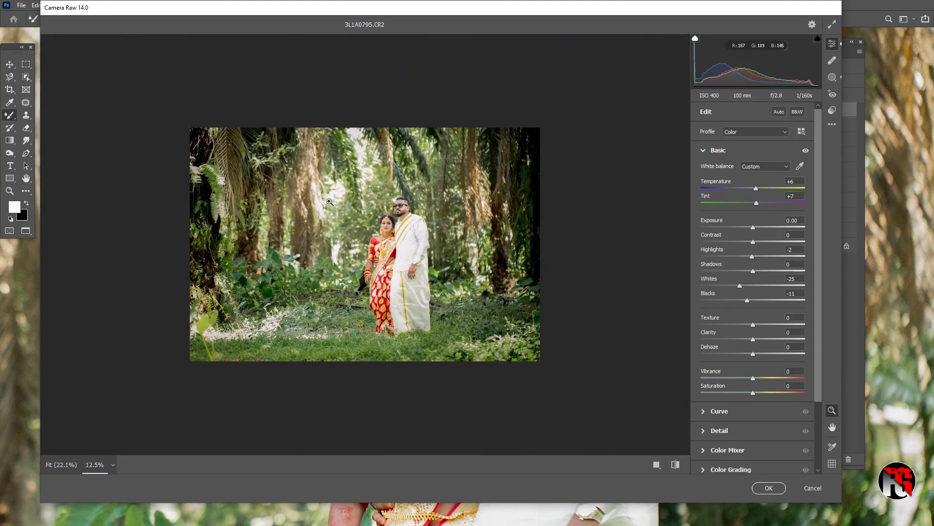
drag(330, 201, 321, 194)
click(328, 200)
key(ctrl+minus)
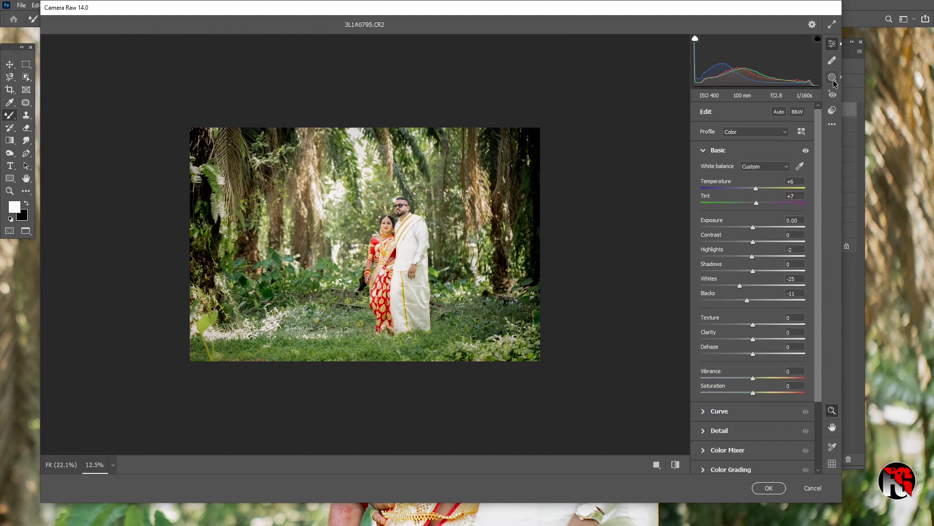
Step: Create a Select Subject mask of the couple and invert it to cover the background
click(832, 92)
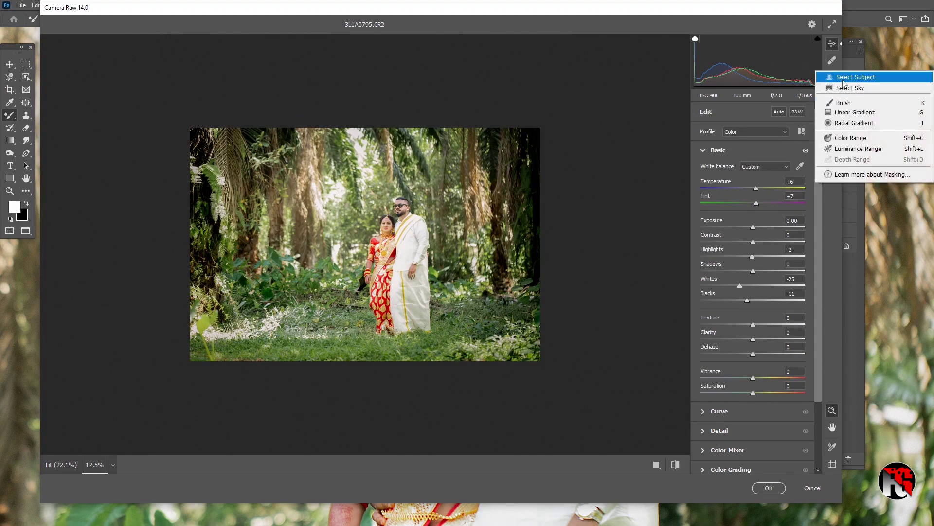
click(843, 89)
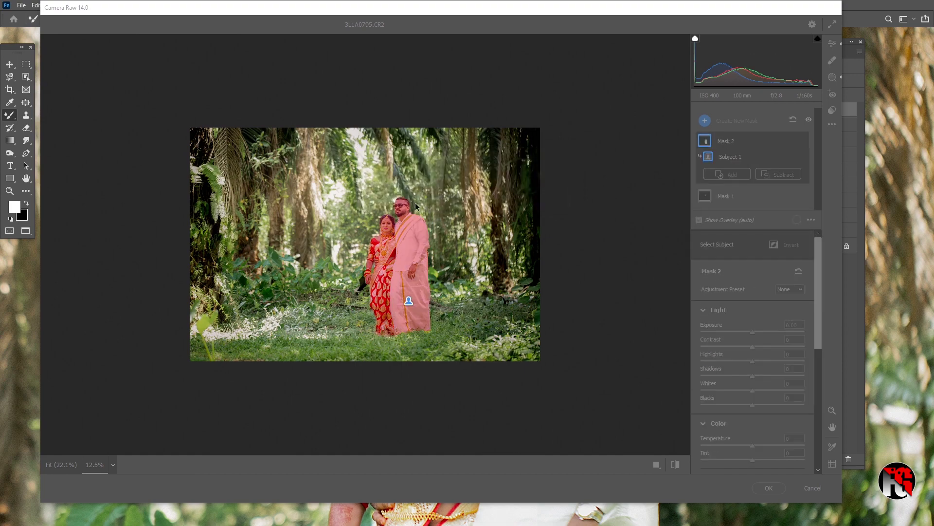
click(784, 247)
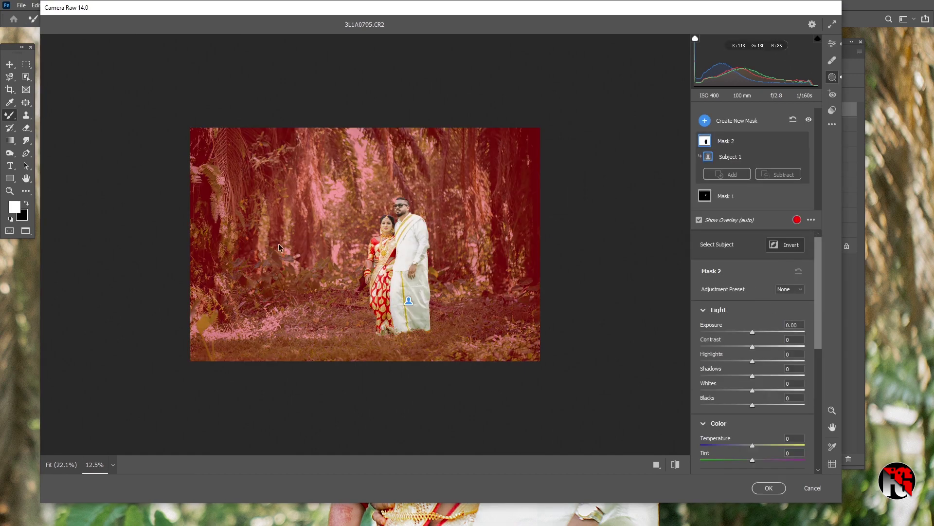
Step: Set the background mask's Dehaze to +9 and Clarity to -36, lower its Texture, and apply the Camera Raw adjustments
scroll(770, 371, down, 4)
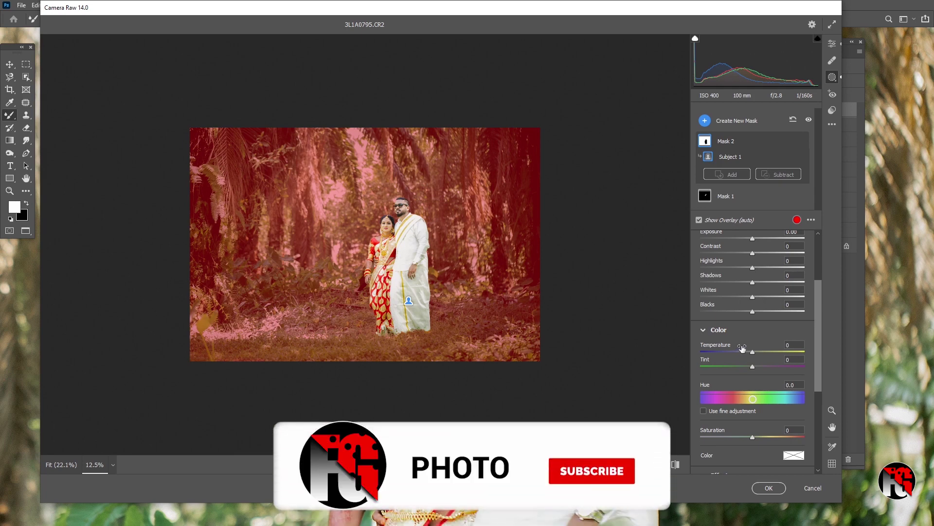
scroll(741, 345, down, 4)
drag(753, 433, 757, 433)
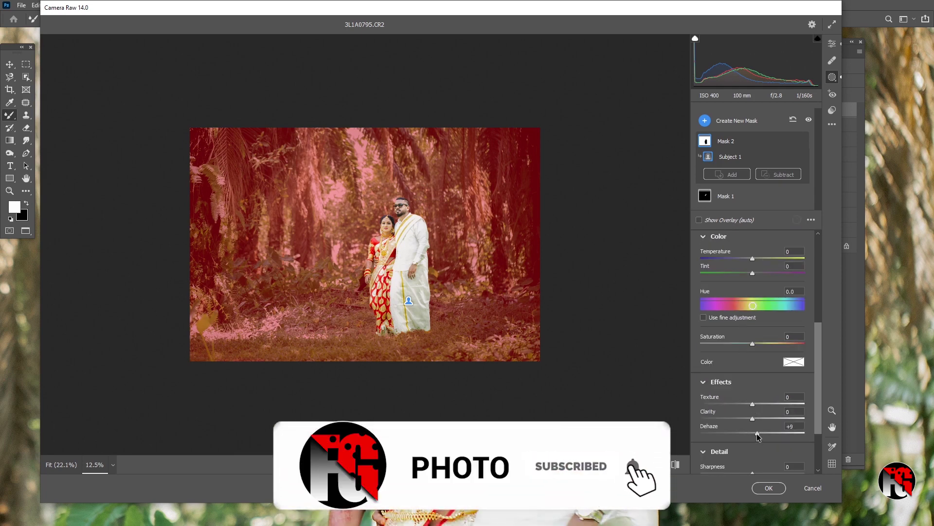
click(757, 419)
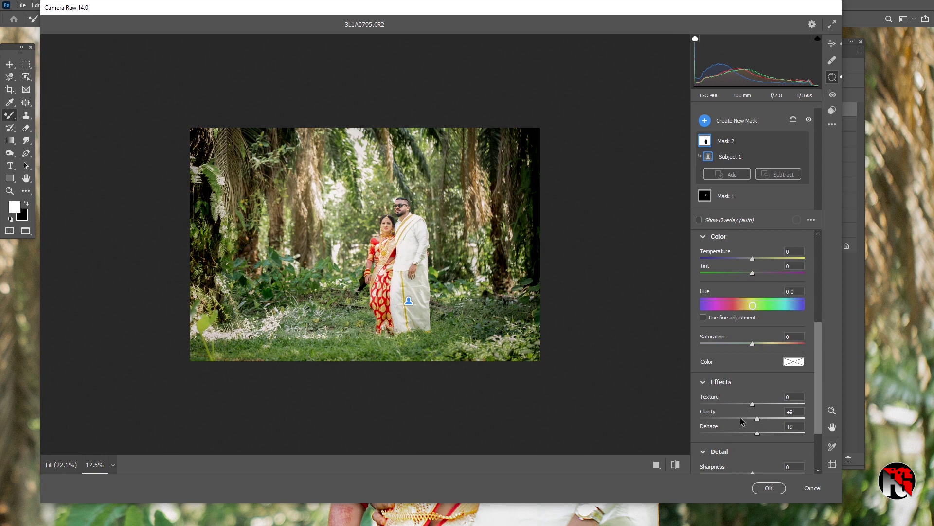
click(741, 418)
drag(741, 419, 735, 421)
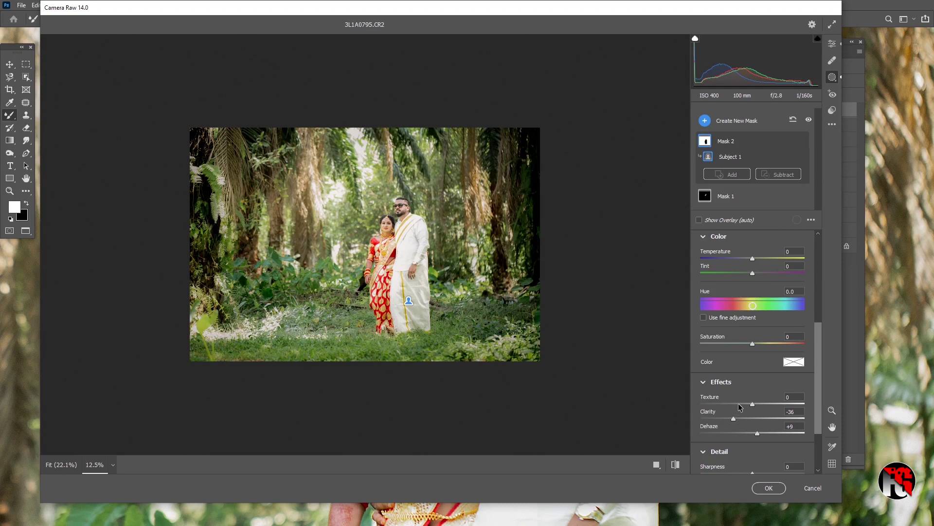
click(737, 404)
drag(738, 407, 737, 403)
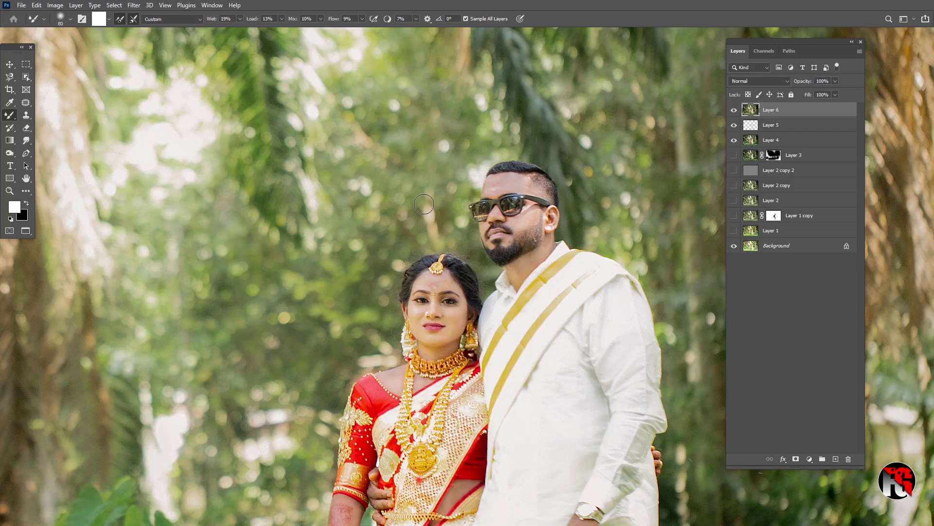
Step: Compare the whole photo with and without the Camera Raw grading on Layer 6
key(ctrl+0)
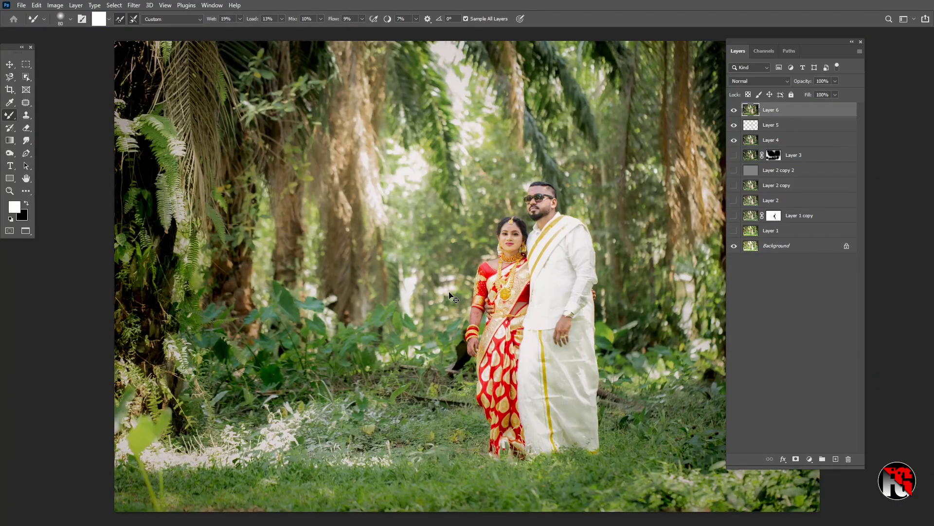
key(ctrl+minus)
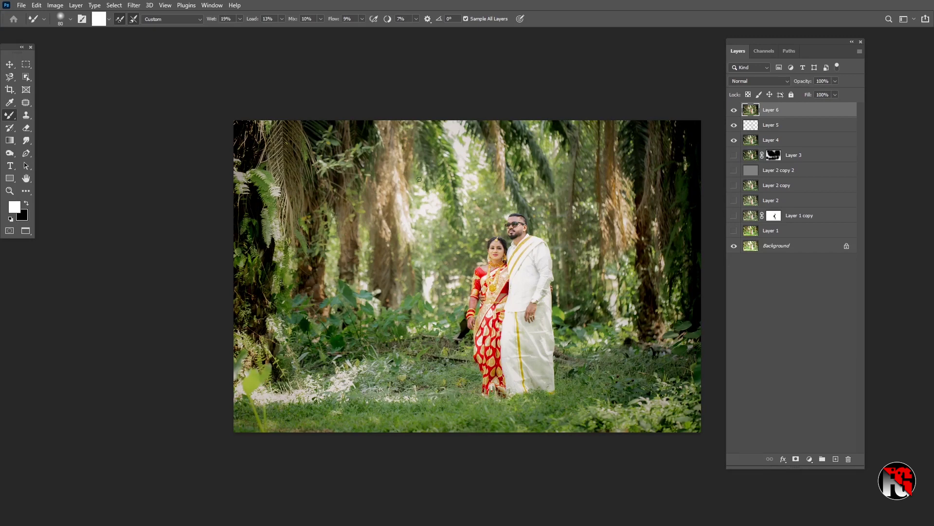
click(736, 111)
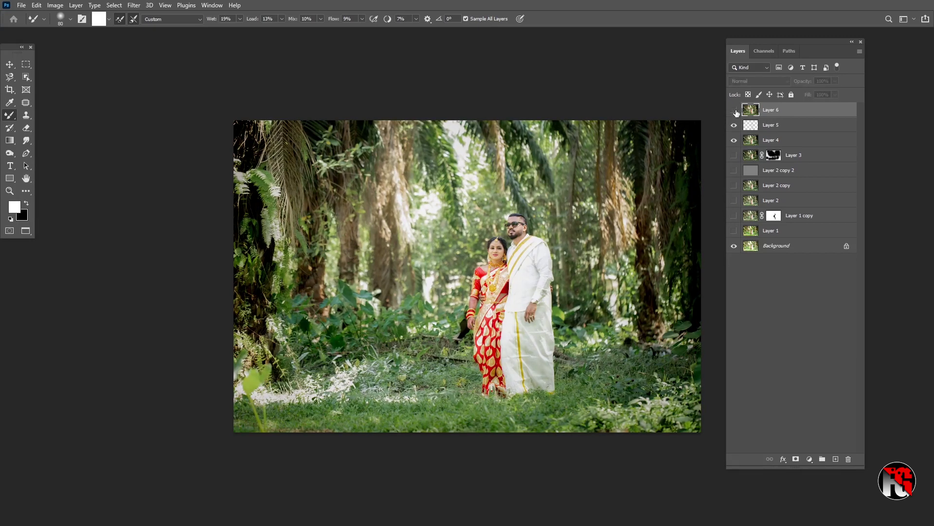
click(735, 111)
click(735, 111)
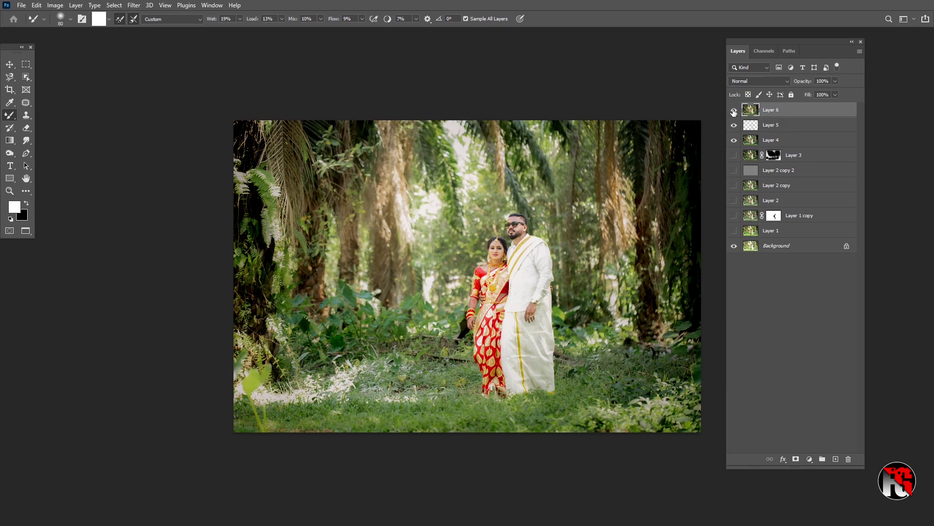
Step: Hide Layer 6 and stamp the remaining visible layers into a new merged layer above Layer 5
click(734, 110)
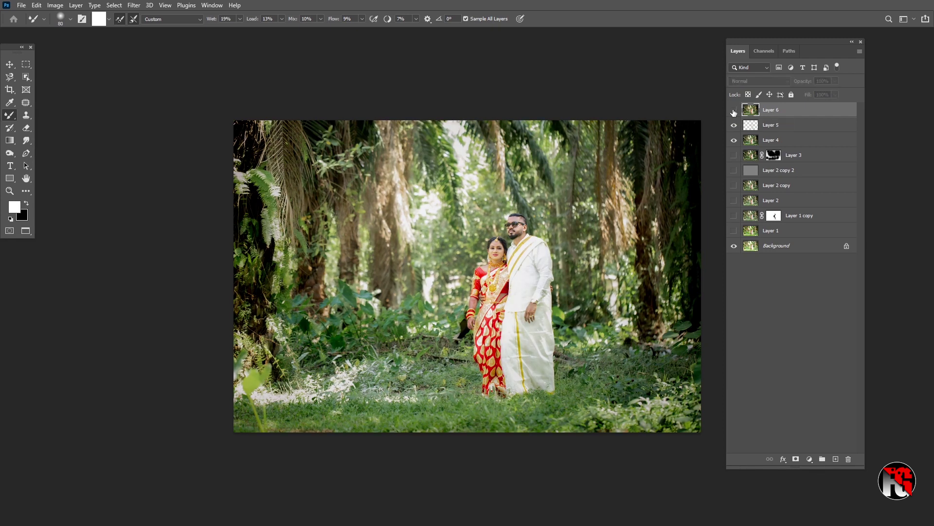
click(734, 111)
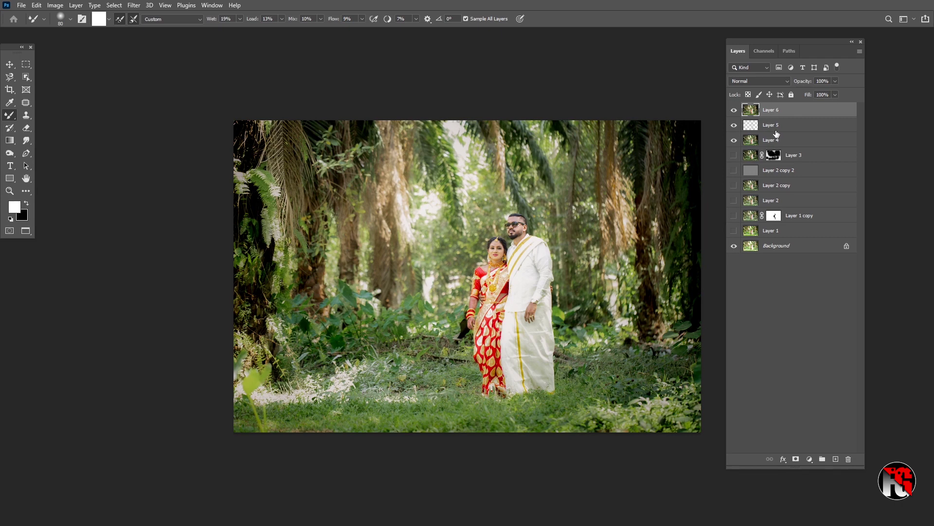
click(776, 130)
click(734, 110)
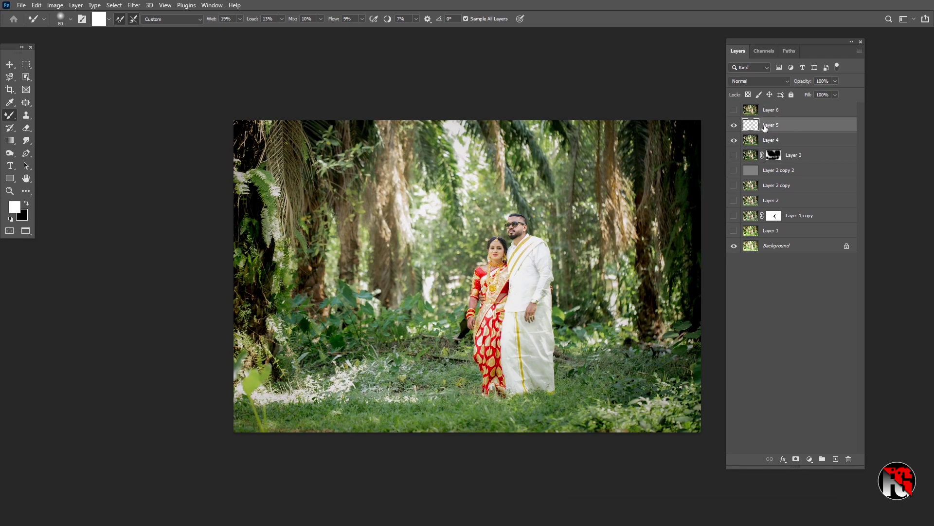
key(shift+alt+e)
key(shift+alt+n)
key(ctrl+shift+alt+e)
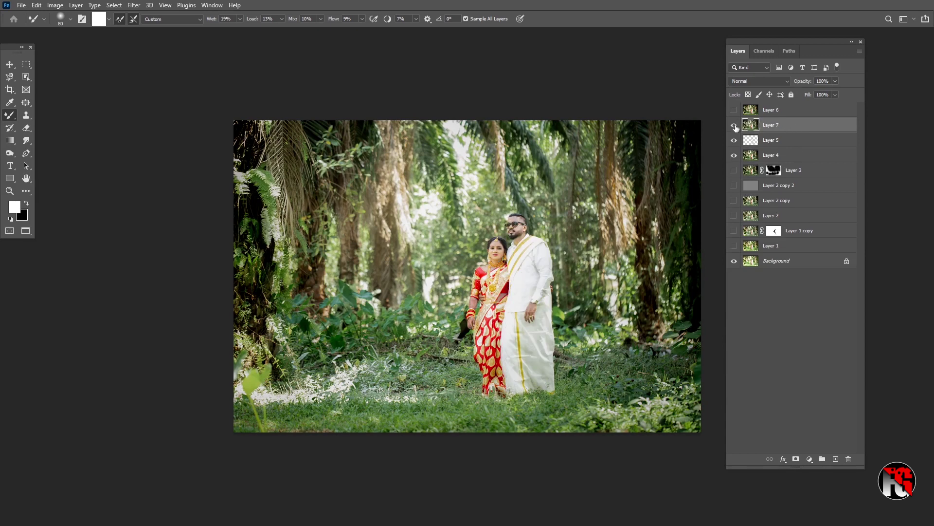
Step: Show Layer 6 again and mask its grading off the foreground grass by painting black with a 1200-size brush
click(734, 110)
click(734, 112)
click(734, 112)
click(734, 112)
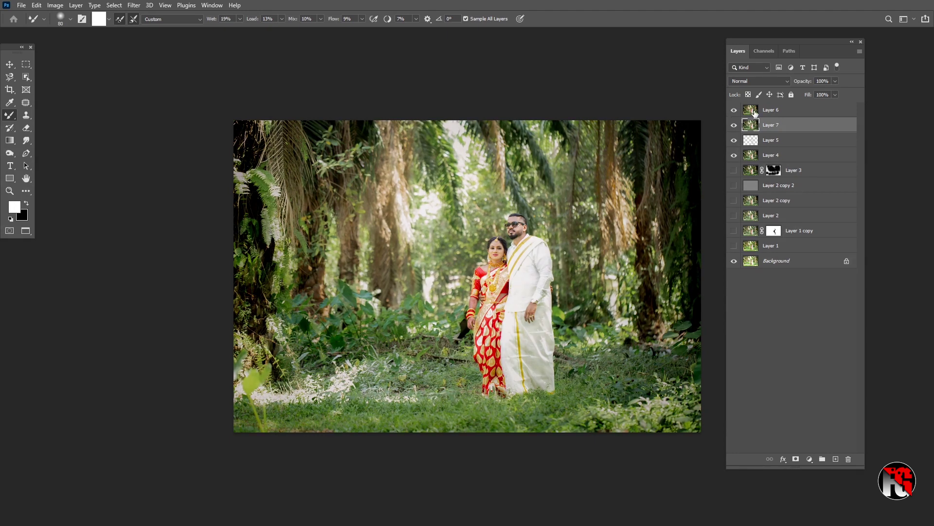
click(763, 113)
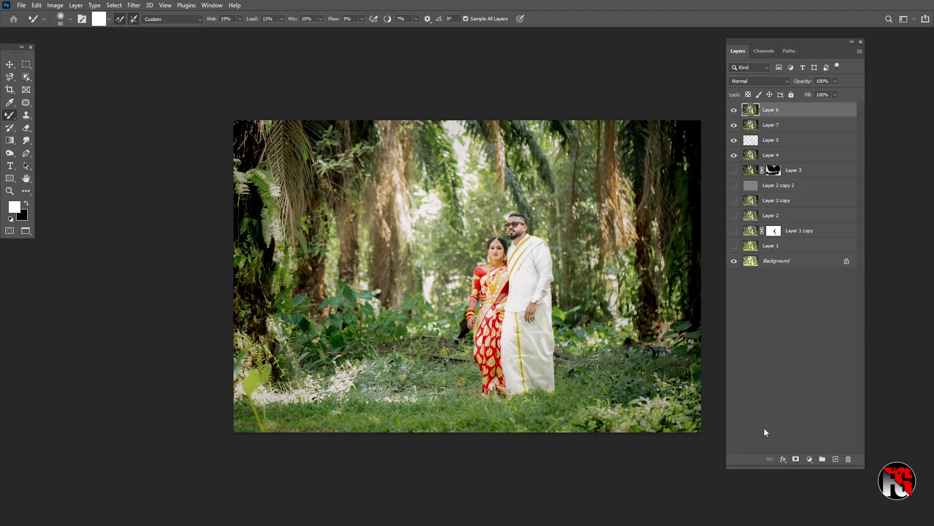
click(796, 459)
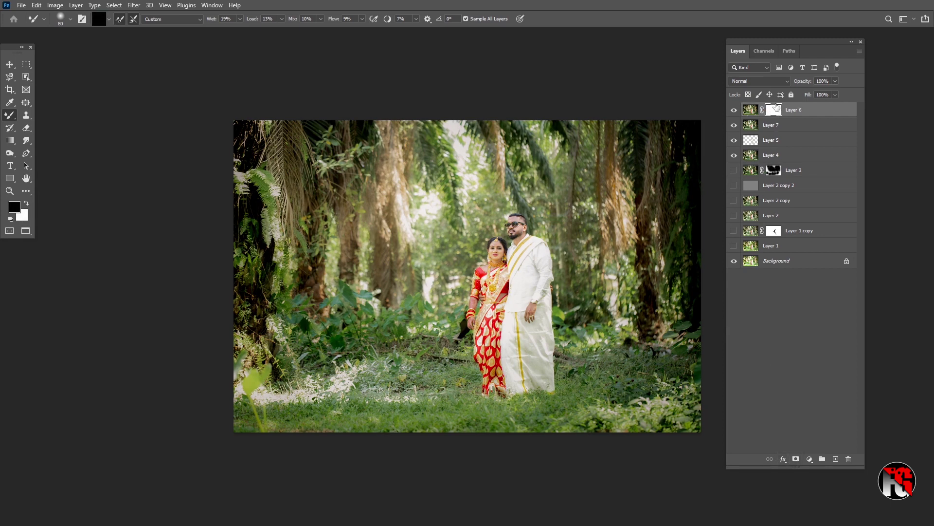
right_click(10, 116)
click(46, 115)
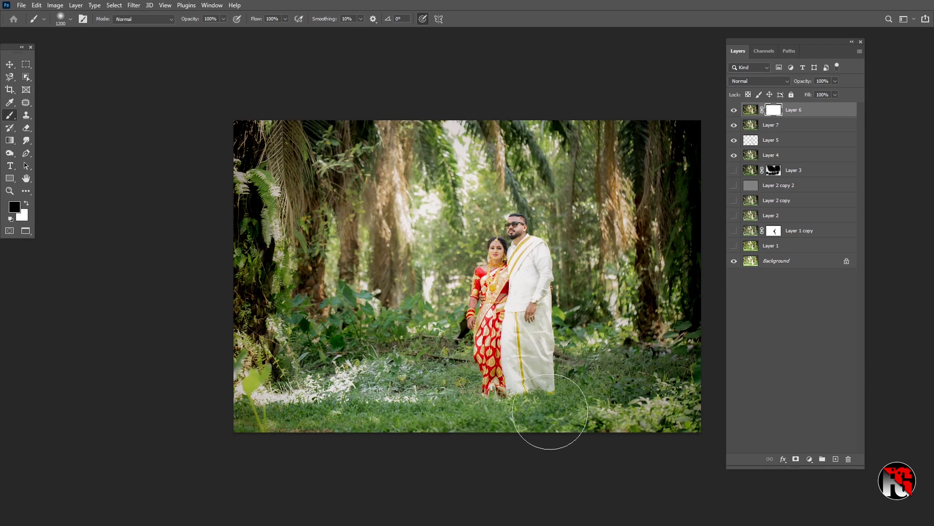
mouse_move(512, 394)
mouse_down()
mouse_move(385, 404)
mouse_move(292, 427)
mouse_move(233, 386)
mouse_move(285, 428)
mouse_move(308, 388)
mouse_move(423, 443)
mouse_move(677, 391)
mouse_move(646, 439)
mouse_up()
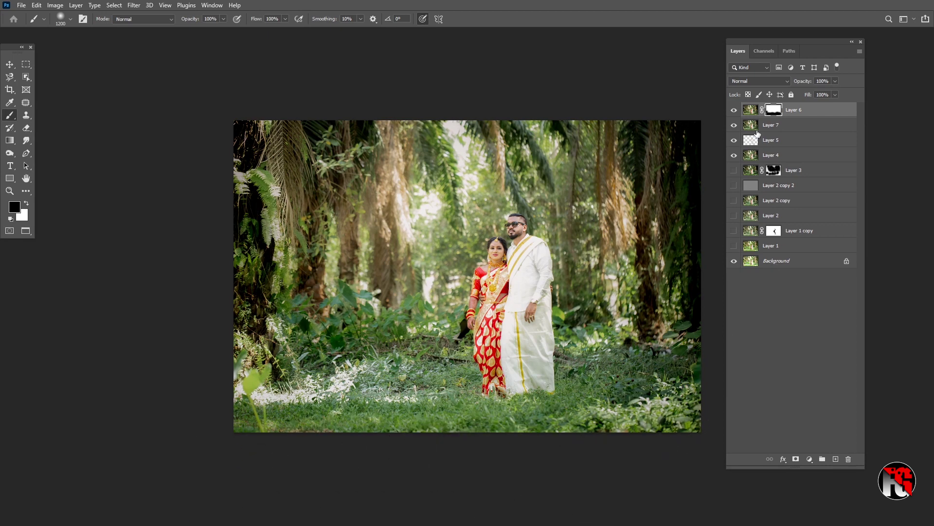
Step: Compare the photo with and without the masked Layer 6
click(734, 110)
click(735, 111)
click(735, 111)
click(734, 111)
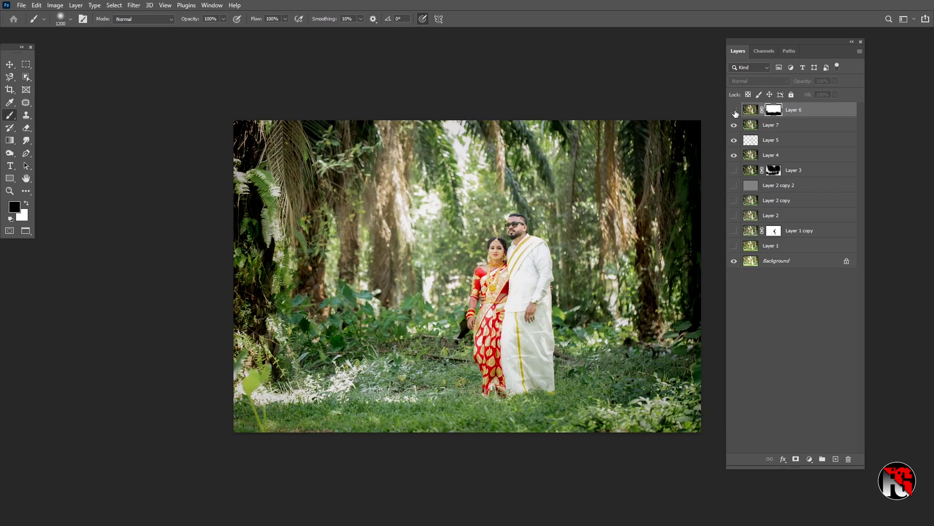
click(734, 111)
click(734, 111)
click(735, 111)
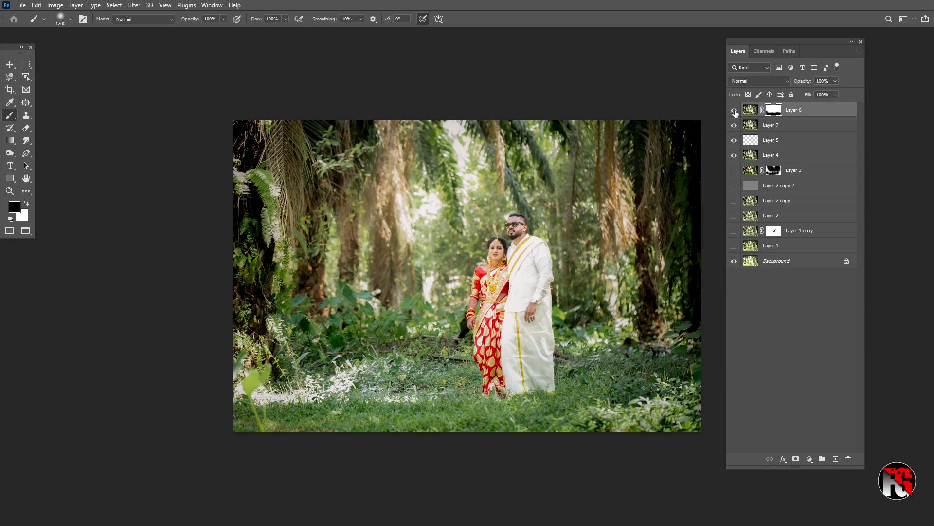
drag(562, 312, 511, 304)
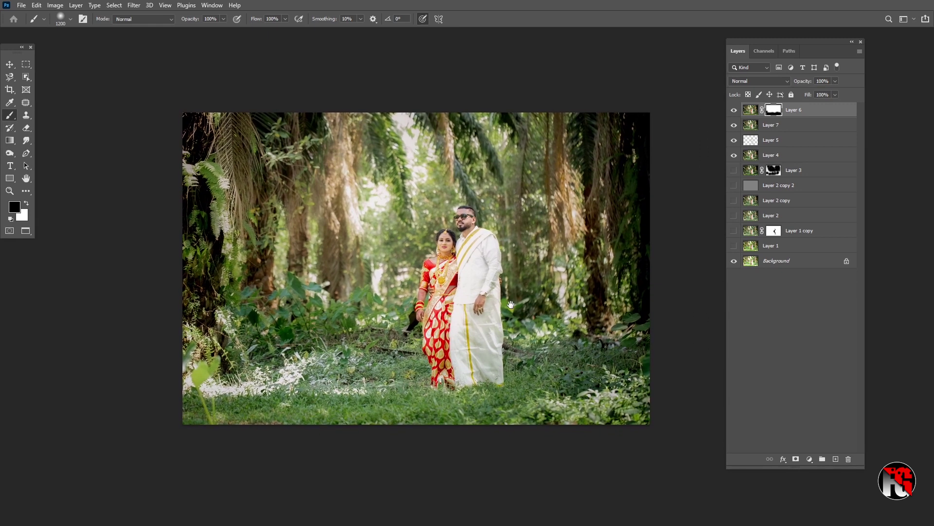
Step: Stamp the visible layers into a new top layer and hide all the intermediate layers above the Background
drag(734, 126, 734, 167)
click(734, 125)
key(x)
key(ctrl+shift+alt+n)
key(ctrl+shift+alt+e)
drag(734, 125, 736, 155)
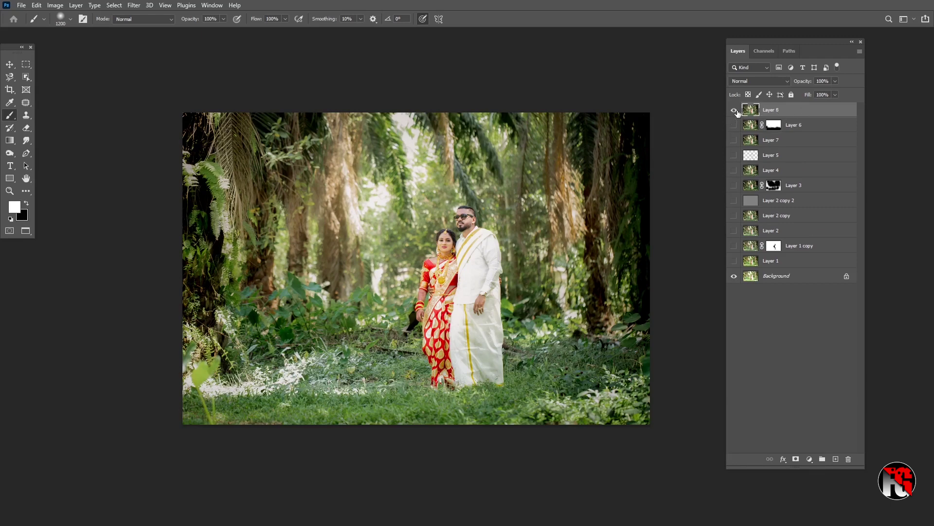
Step: Compare the merged grade on Layer 8 with the original Background photo
click(734, 110)
click(735, 111)
click(738, 113)
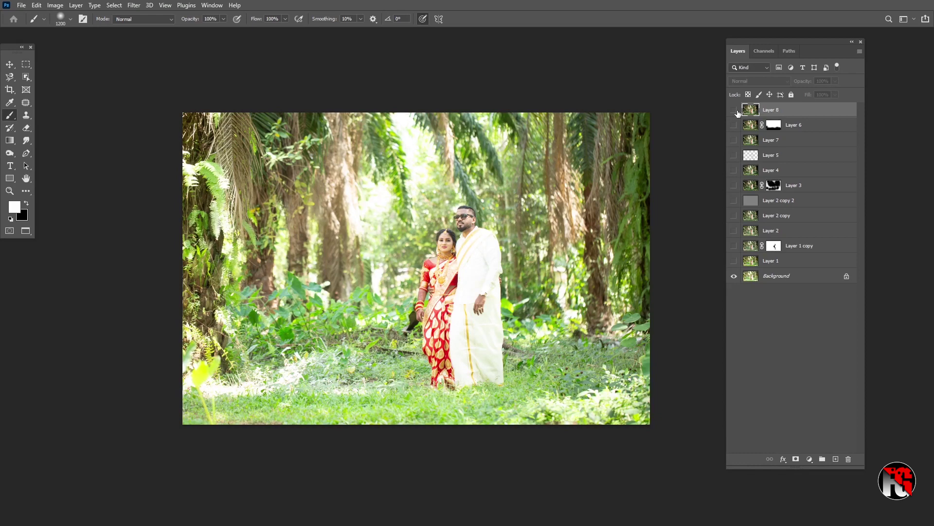
click(738, 113)
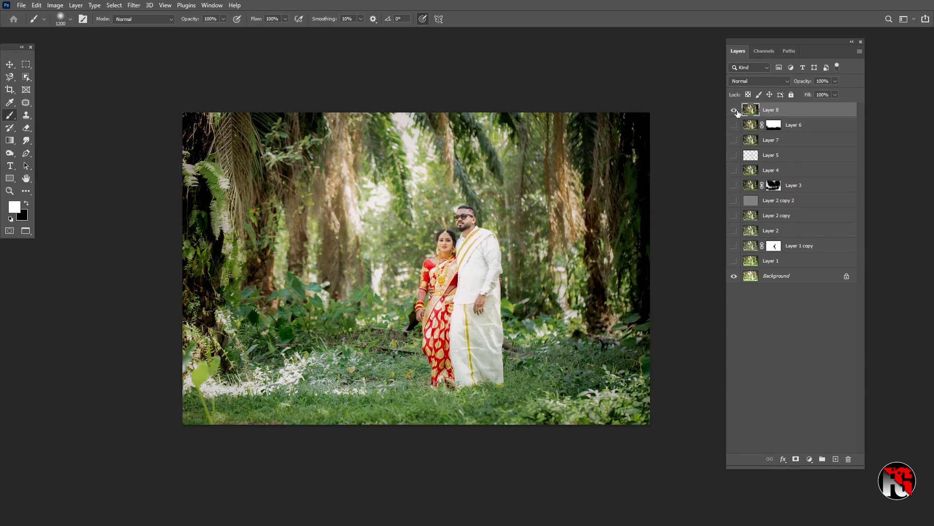
click(738, 113)
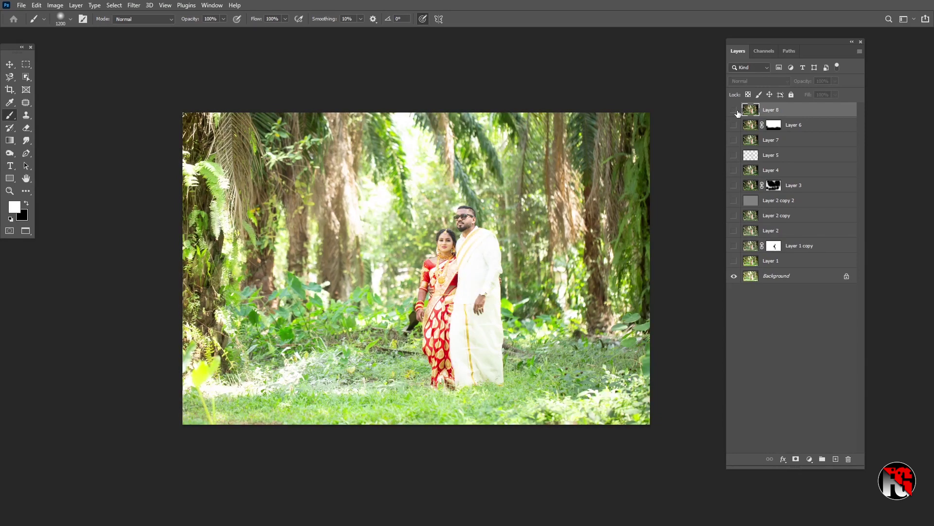
click(738, 113)
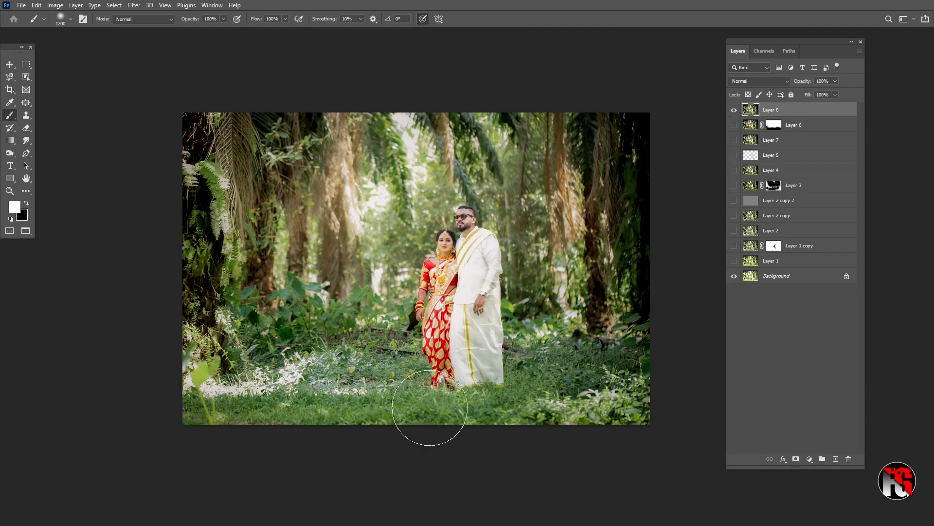
Step: Examine the couple's faces, jewelry and clothing at close range in the merged result
ctrl+click(474, 288)
ctrl+click(474, 288)
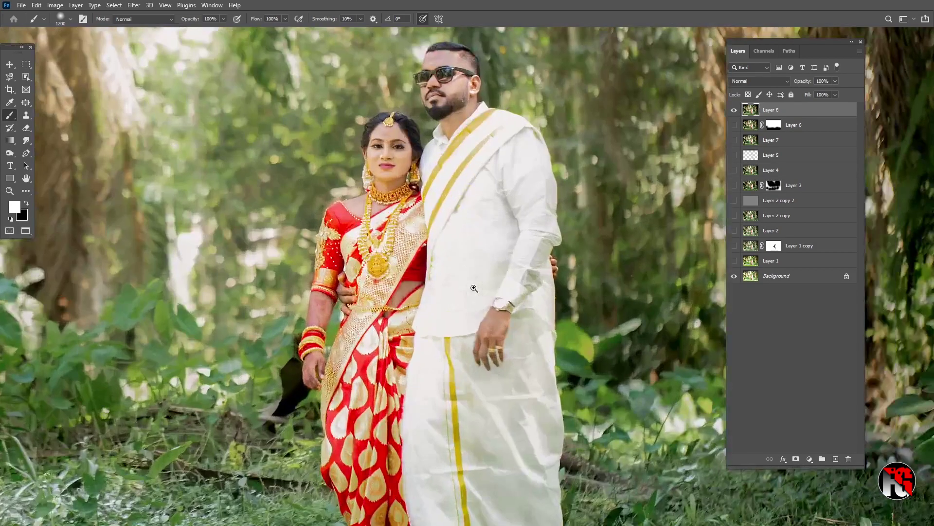
ctrl+click(474, 288)
drag(396, 218, 342, 356)
key(ctrl+minus)
key(ctrl+minus)
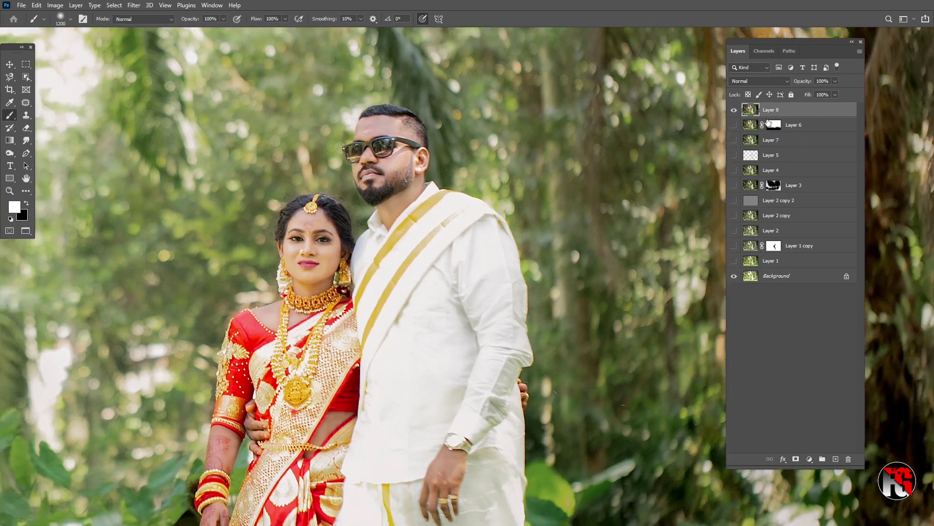
key(ctrl+minus)
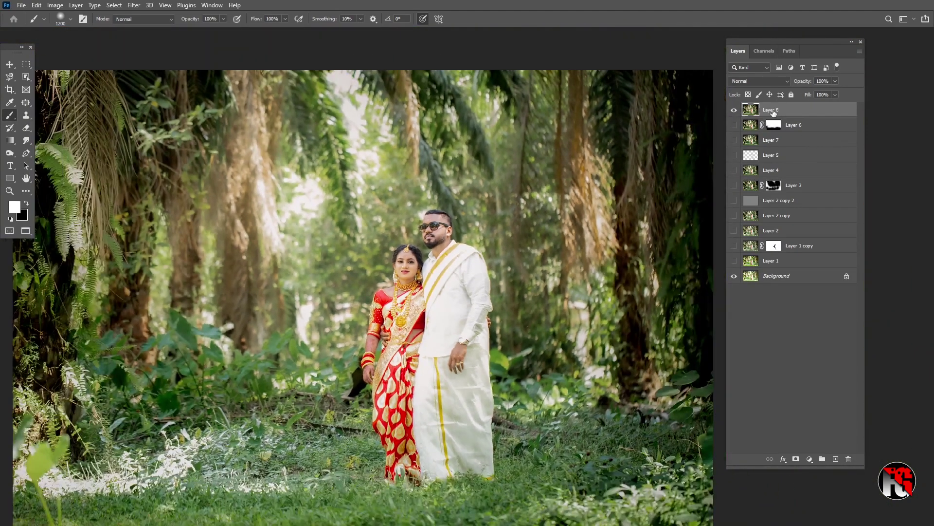
Step: Duplicate Layer 8 and open the copy in the Camera Raw Filter
key(ctrl+j)
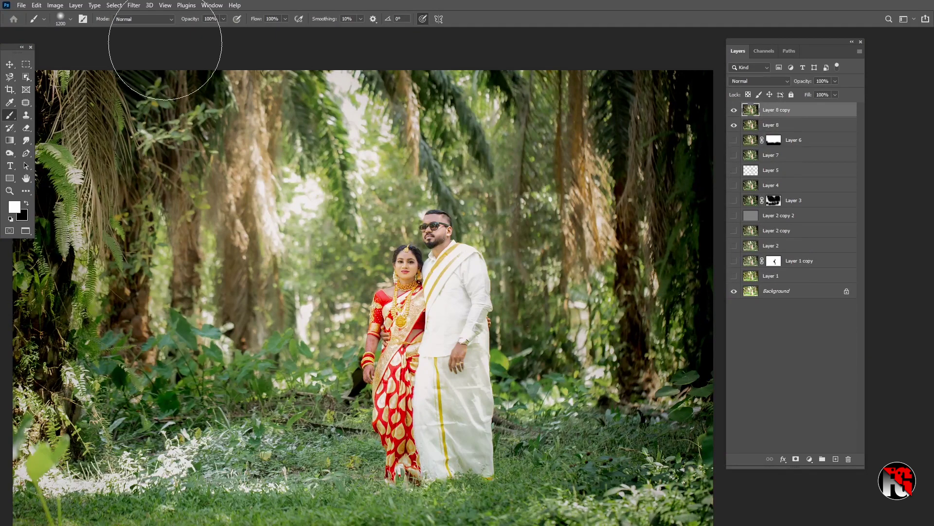
click(134, 6)
click(155, 78)
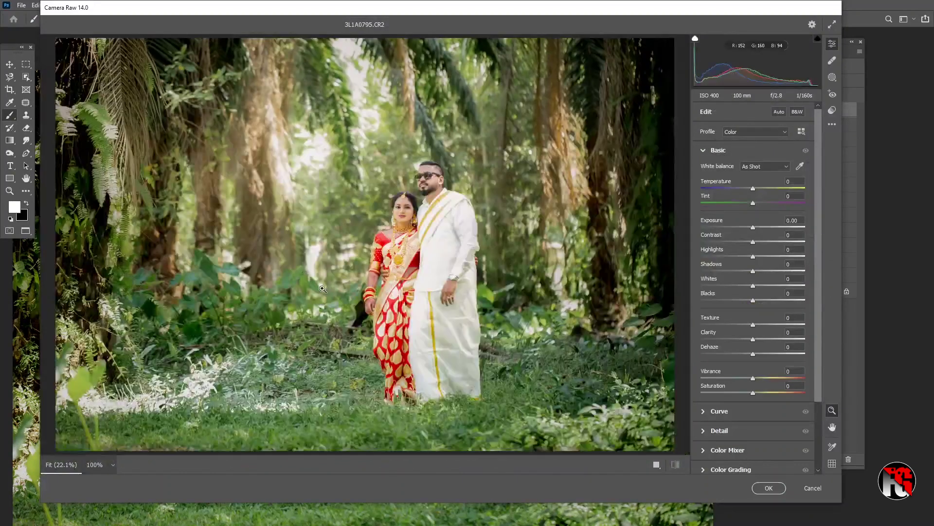
Step: Try global Whites at -53, Blacks at -50 and Dehaze at +10 on the photo
click(403, 242)
key(h)
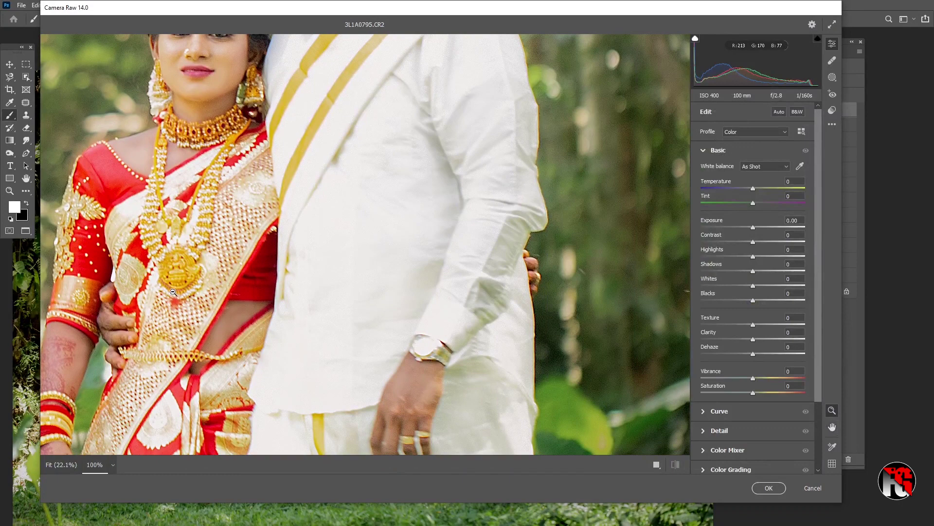
key(ctrl+minus)
click(729, 287)
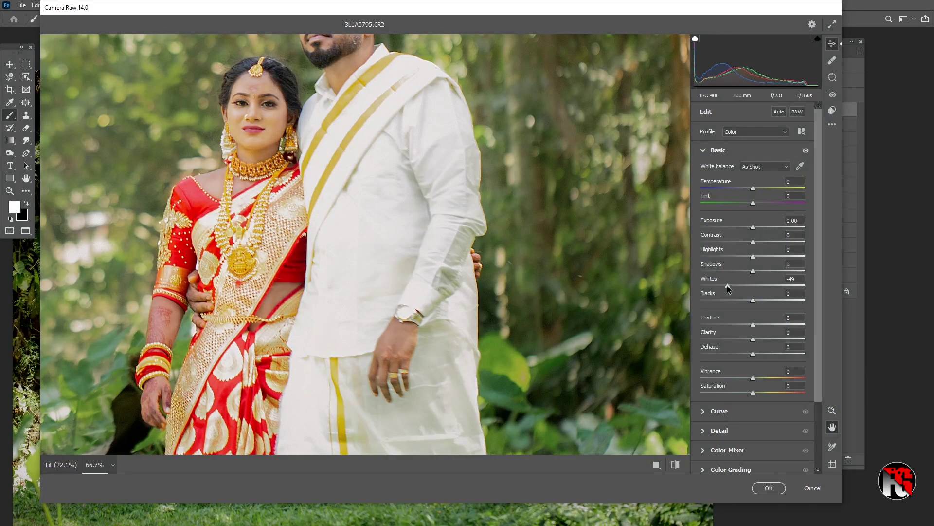
drag(728, 288, 727, 300)
click(738, 301)
drag(753, 355, 759, 354)
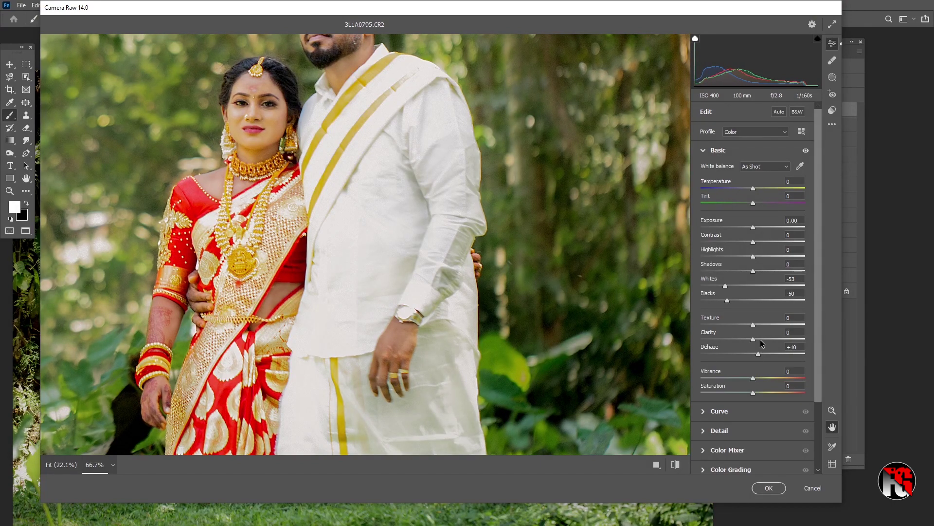
Step: Try global Texture at -8 and Clarity at +15, checking the effect on the couple and the surroundings
drag(761, 340, 769, 326)
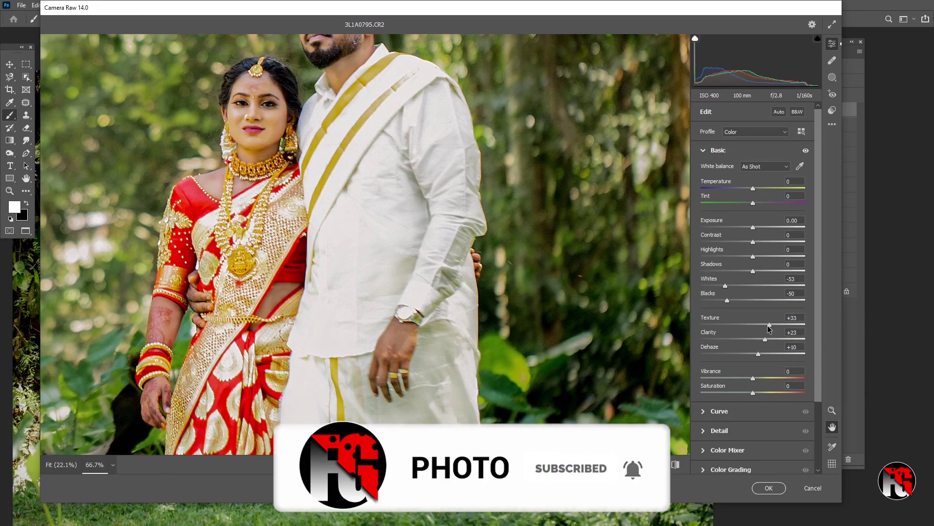
drag(768, 326, 750, 329)
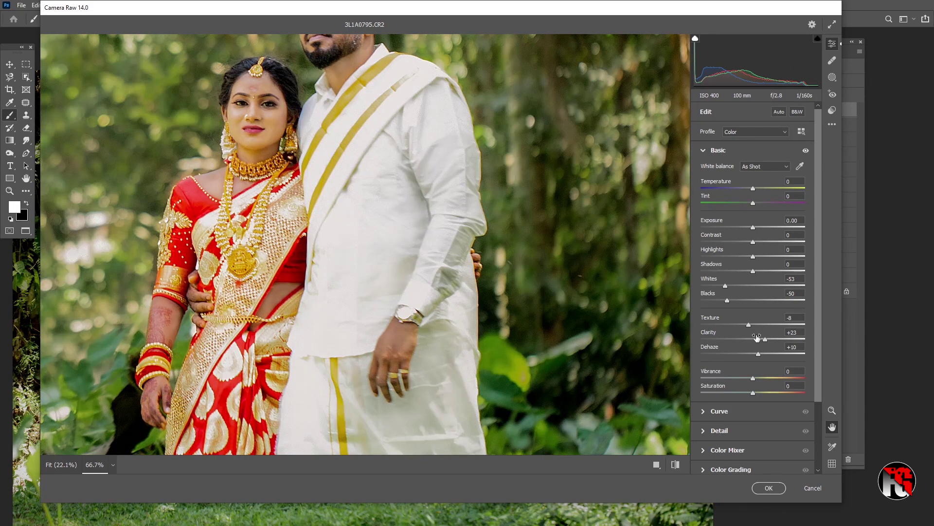
drag(757, 337, 761, 337)
scroll(302, 282, down, 5)
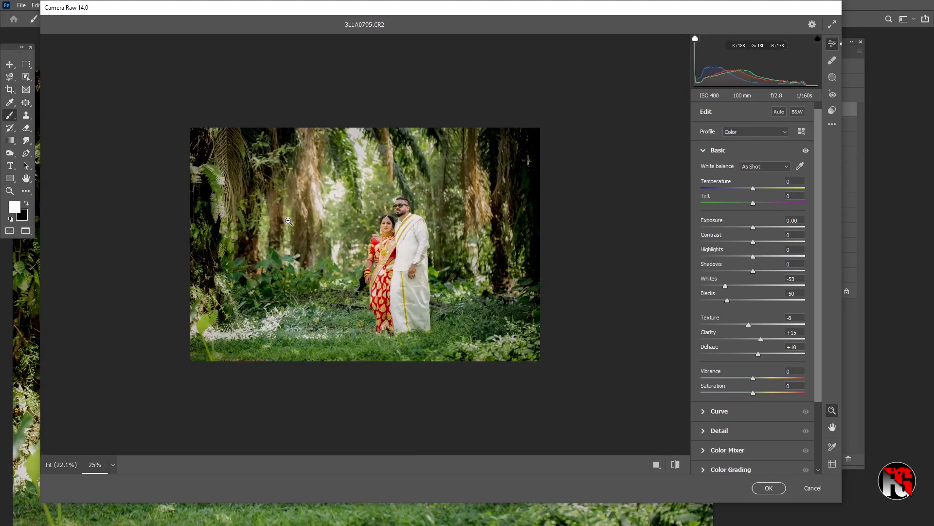
scroll(289, 221, up, 1)
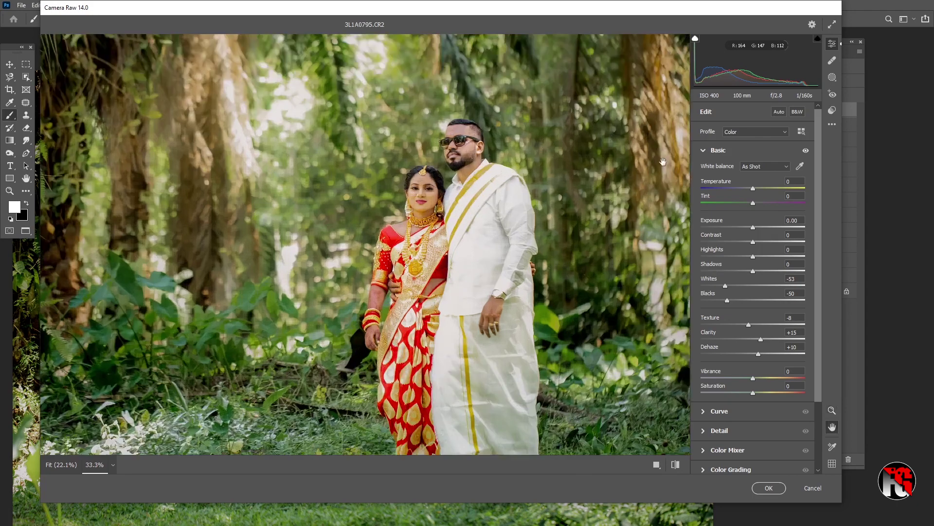
drag(663, 161, 584, 171)
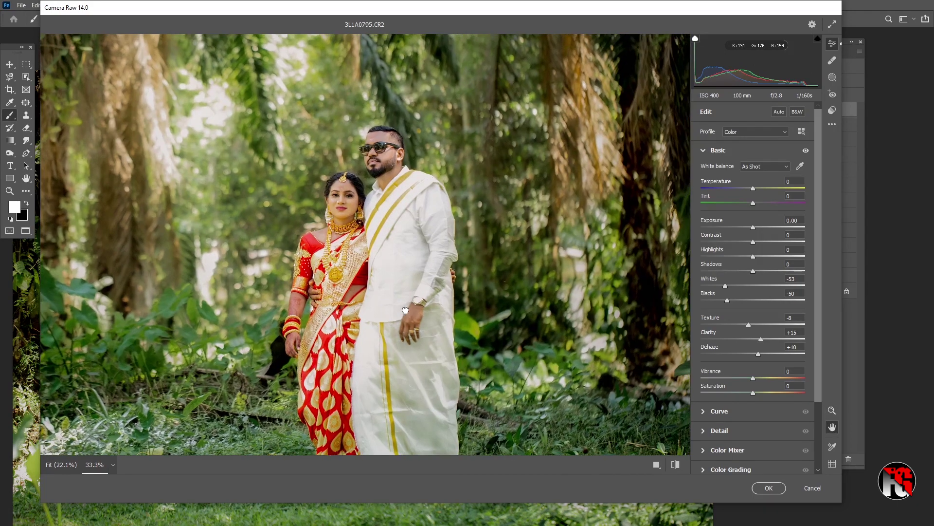
drag(405, 310, 386, 300)
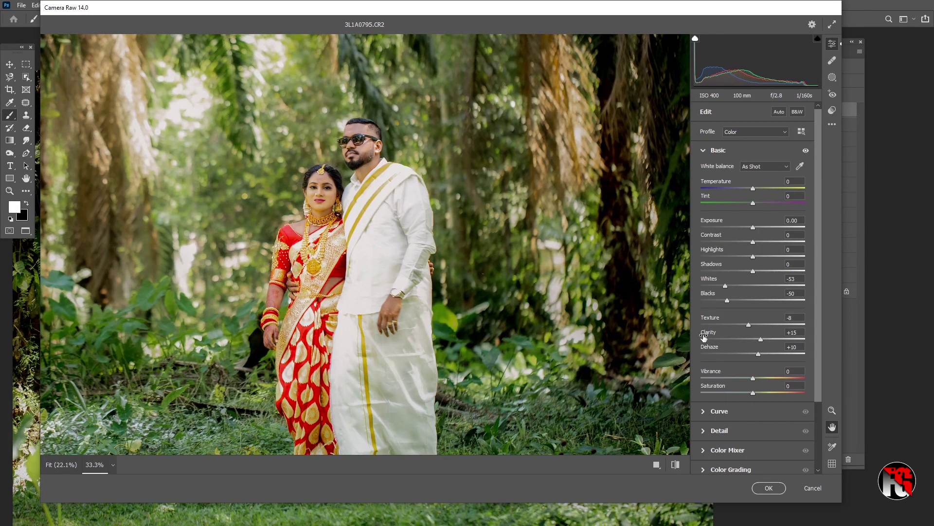
Step: Reset the global Texture, Clarity, Dehaze, Blacks and Whites adjustments to 0
click(794, 333)
text(0)
click(799, 348)
text(0.0)
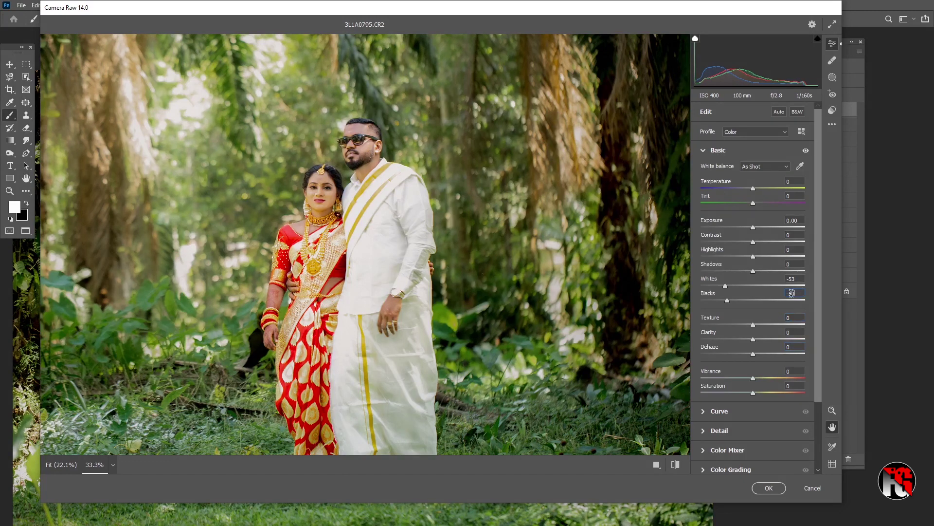
text(0)
click(793, 279)
text(0)
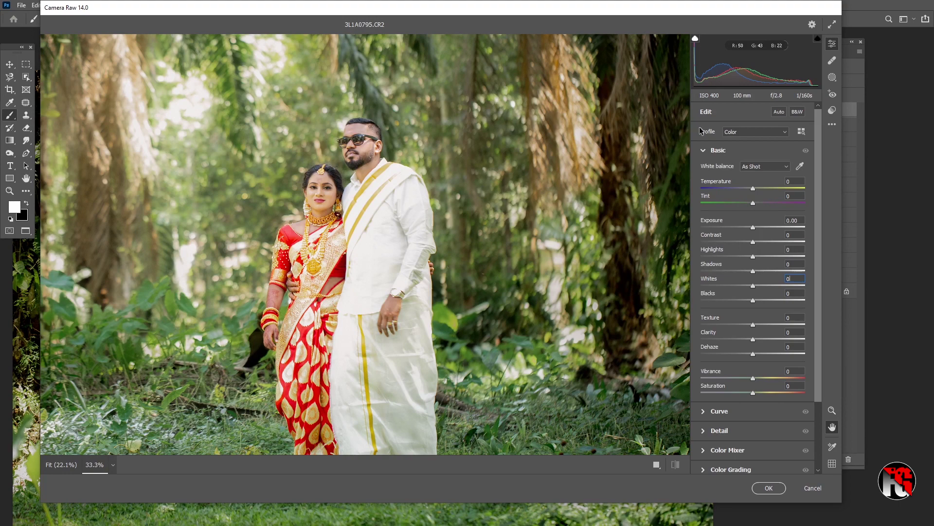
Step: Create a Select Subject mask on the couple and set its Whites to -29 and Shadows to -42
click(833, 77)
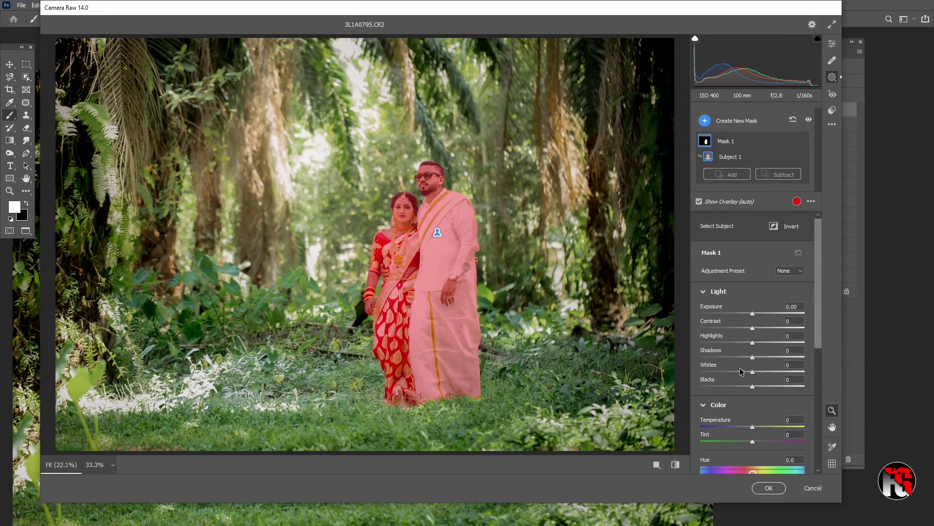
click(737, 371)
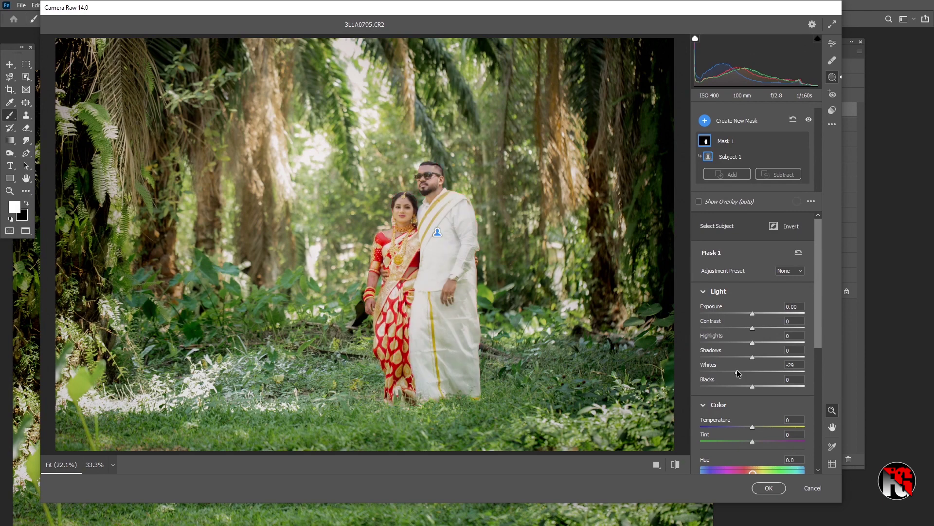
click(737, 358)
drag(739, 360, 730, 359)
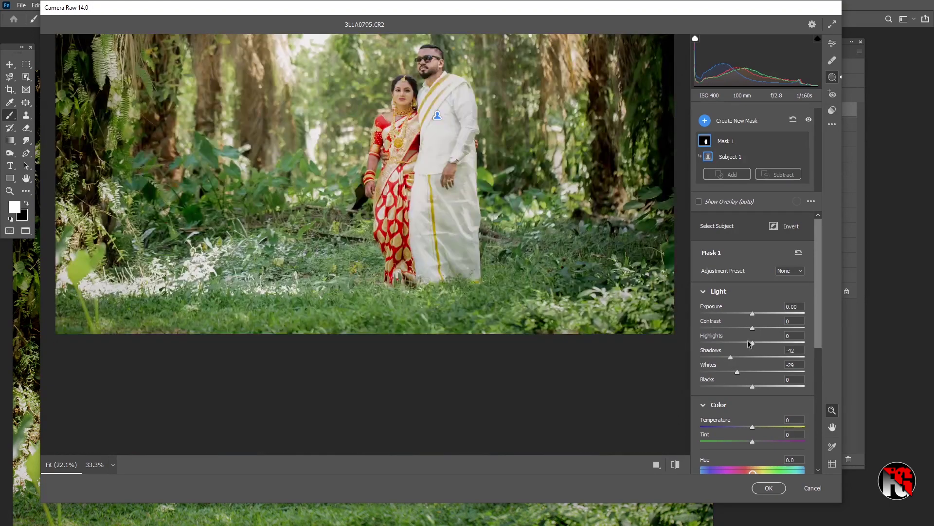
Step: Set the subject mask's Dehaze and Clarity to +12 each and raise its Texture slightly
scroll(750, 435, down, 5)
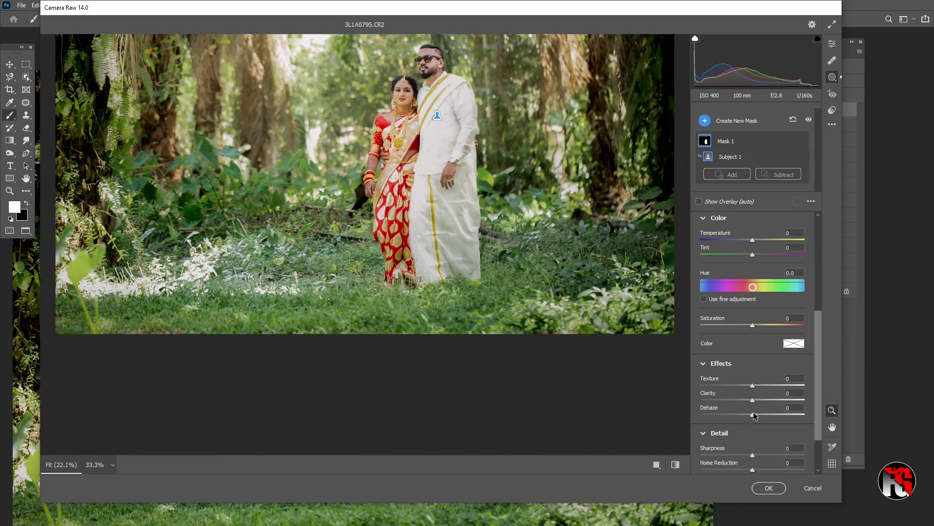
click(759, 413)
key(space)
drag(438, 244, 411, 304)
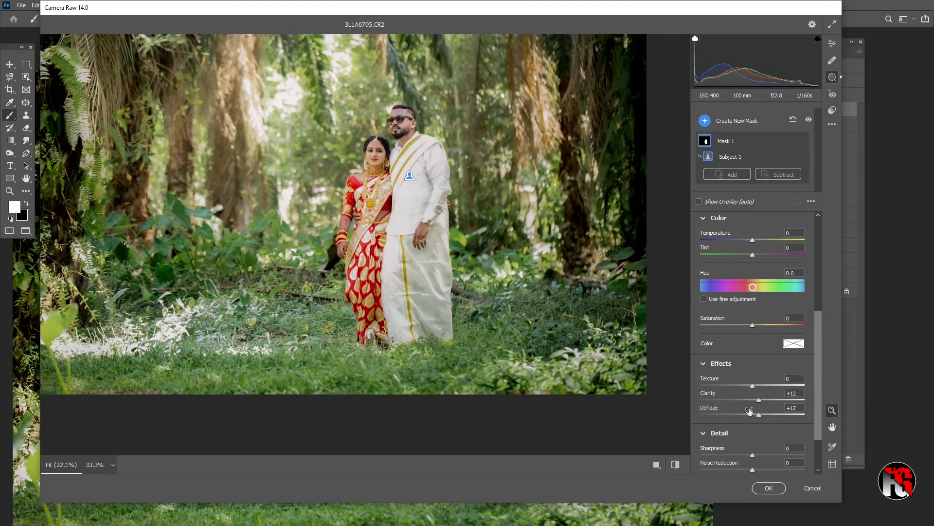
click(758, 385)
drag(758, 385, 753, 386)
Step: Set the subject mask's Exposure to +0.35, warm its Temperature slightly, and apply the Camera Raw adjustments
scroll(720, 283, up, 5)
click(757, 313)
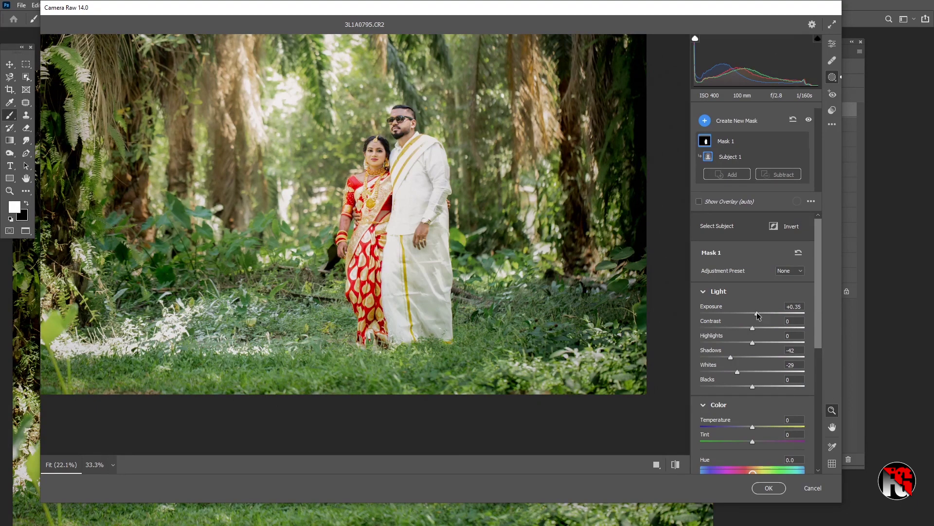
drag(753, 428, 755, 428)
click(769, 487)
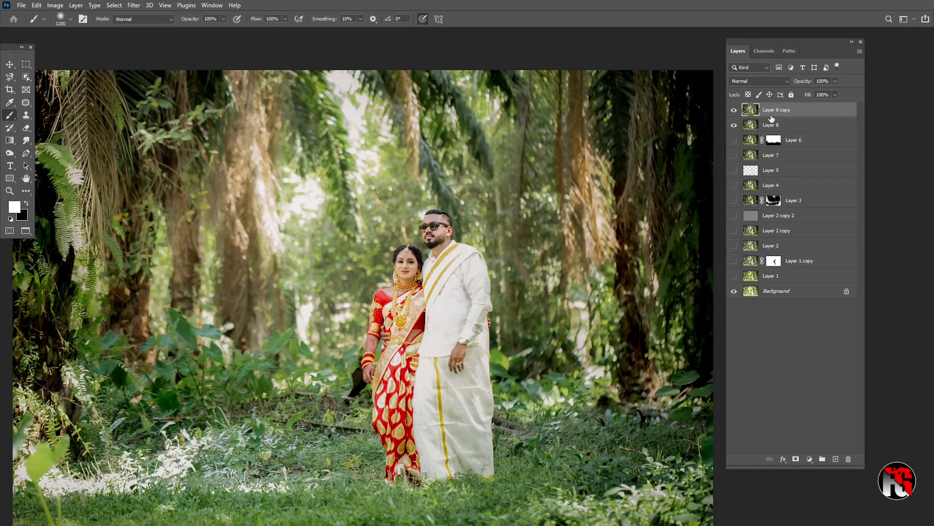
Step: Add a white layer mask to Layer 8 copy with black as the painting color, ready to retouch the couple's faces
click(796, 458)
key(x)
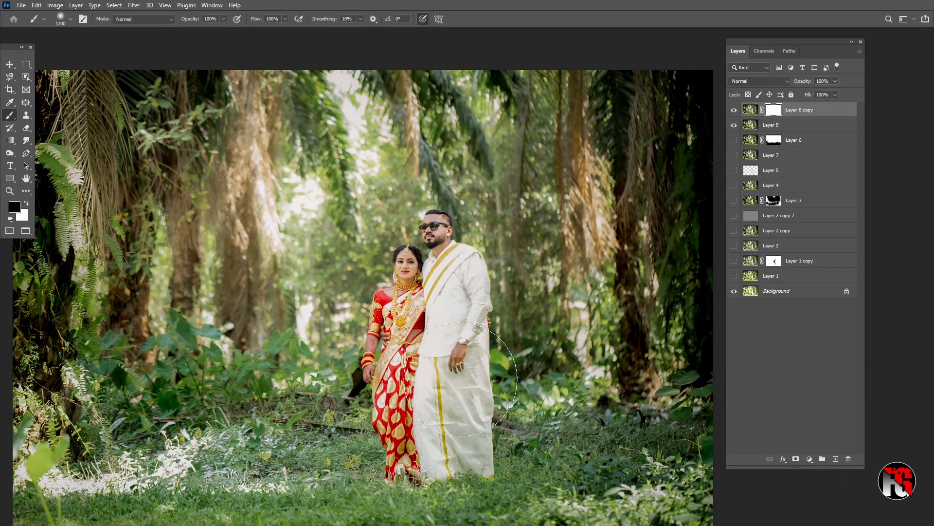
ctrl+click(399, 331)
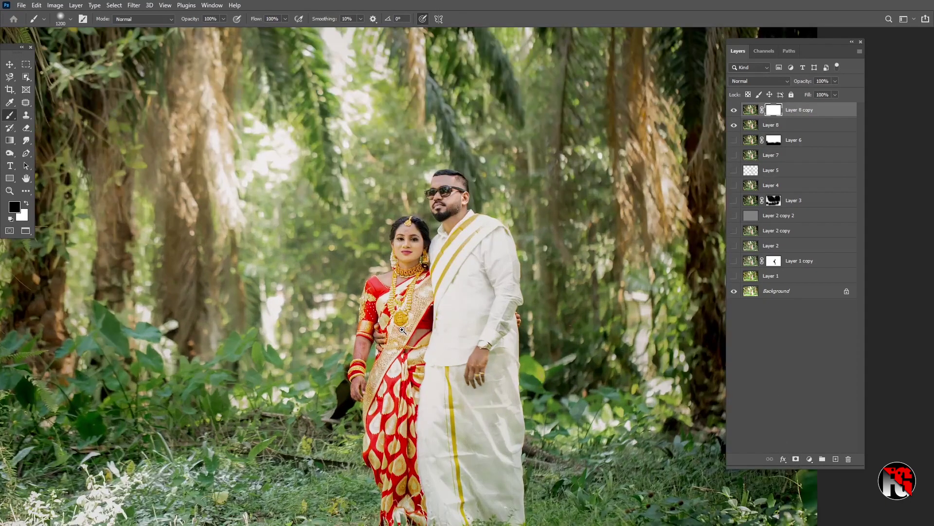
ctrl+click(514, 176)
ctrl+click(412, 209)
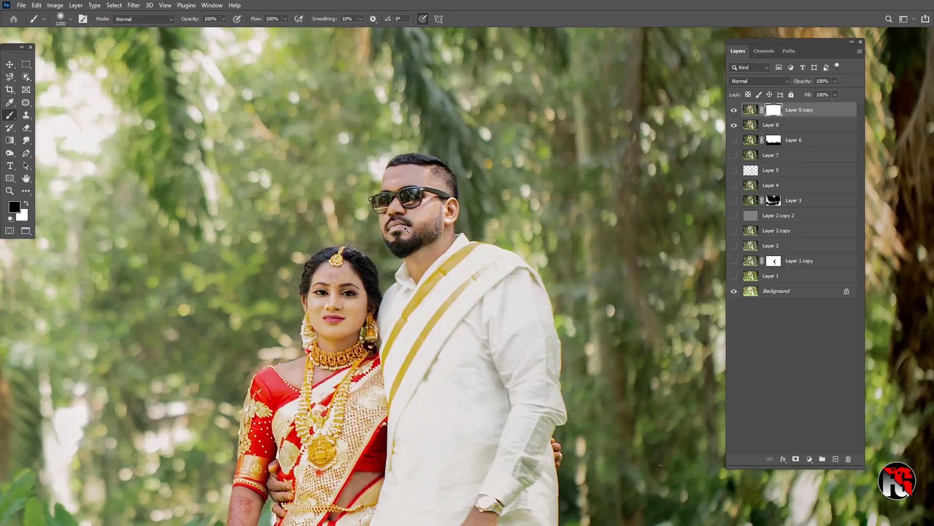
ctrl+click(378, 217)
Step: Paint black on the Layer 8 copy mask over the groom's beard and face and the bride's neck with a small soft brush
key(bracketleft)
key(bracketleft)
key(bracketleft)
key(bracketleft)
key(bracketleft)
key(bracketleft)
key(bracketleft)
key(bracketleft)
key(bracketleft)
key(bracketleft)
key(bracketleft)
key(bracketleft)
key(bracketleft)
key(bracketleft)
key(bracketleft)
key(bracketleft)
key(bracketleft)
key(bracketleft)
key(bracketleft)
key(bracketleft)
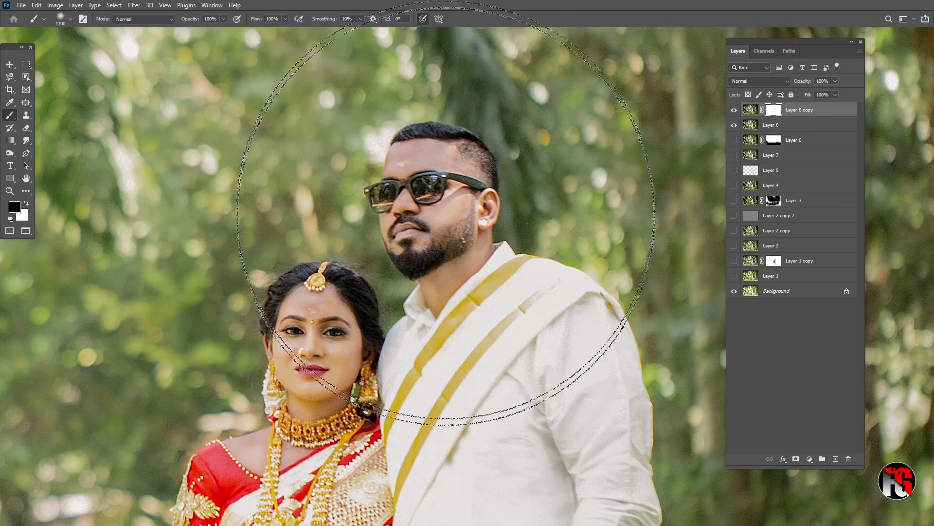
key(bracketright)
key(bracketright)
key(bracketright)
key(bracketright)
key(bracketright)
key(bracketright)
key(bracketright)
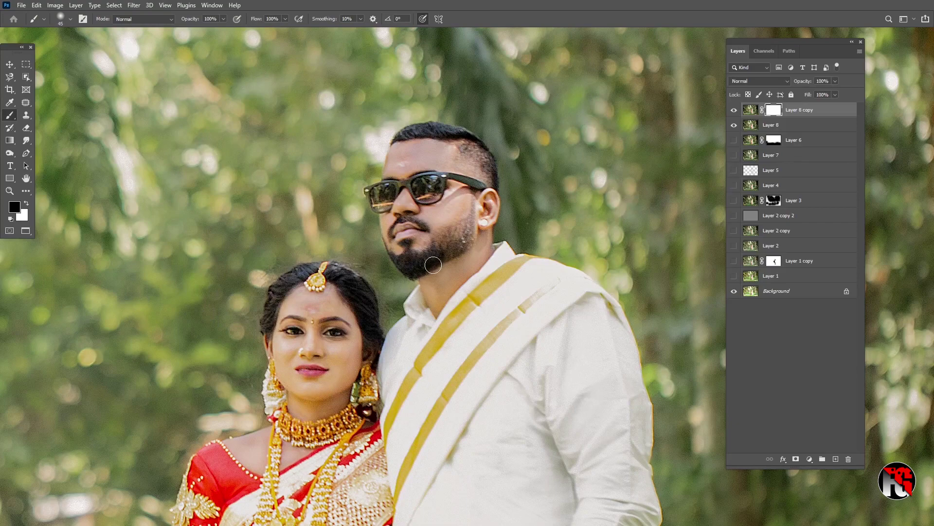
drag(452, 263, 410, 219)
key(bracketright)
mouse_move(406, 170)
mouse_down()
mouse_move(427, 151)
mouse_move(459, 171)
mouse_up()
mouse_move(351, 387)
mouse_down()
mouse_move(325, 391)
mouse_move(304, 371)
mouse_move(310, 357)
mouse_move(323, 382)
mouse_move(298, 423)
mouse_move(240, 433)
mouse_move(333, 408)
mouse_up()
Step: Paint black on the Layer 8 copy mask down the bride's saree with a 125 px soft brush
scroll(333, 407, down, 6)
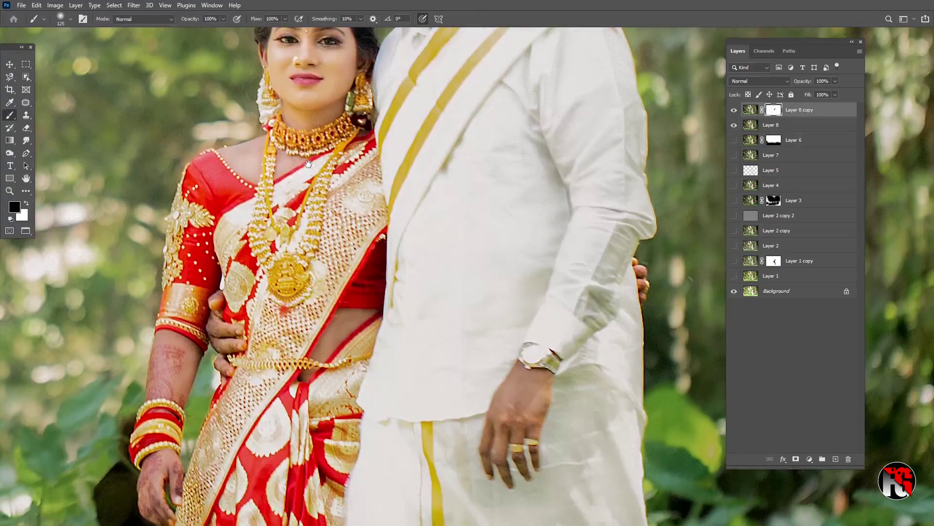
drag(280, 473, 319, 225)
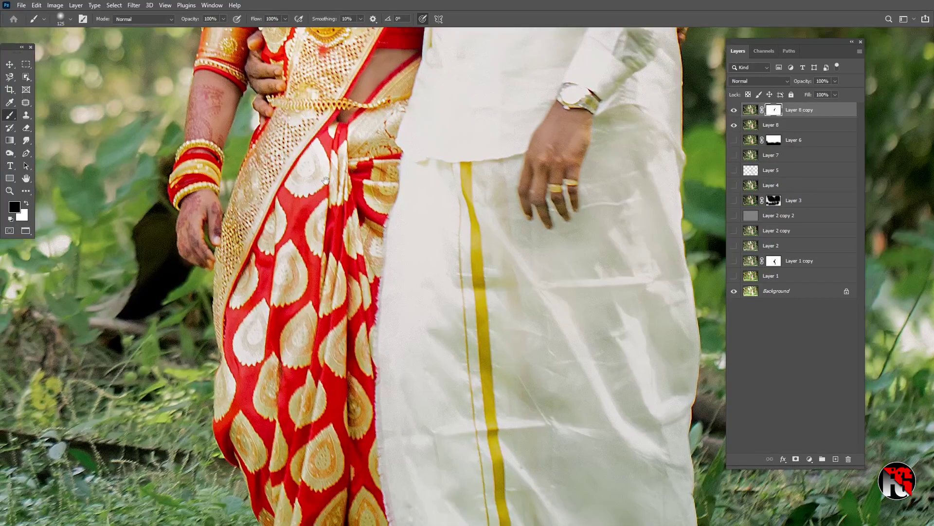
drag(309, 483, 318, 310)
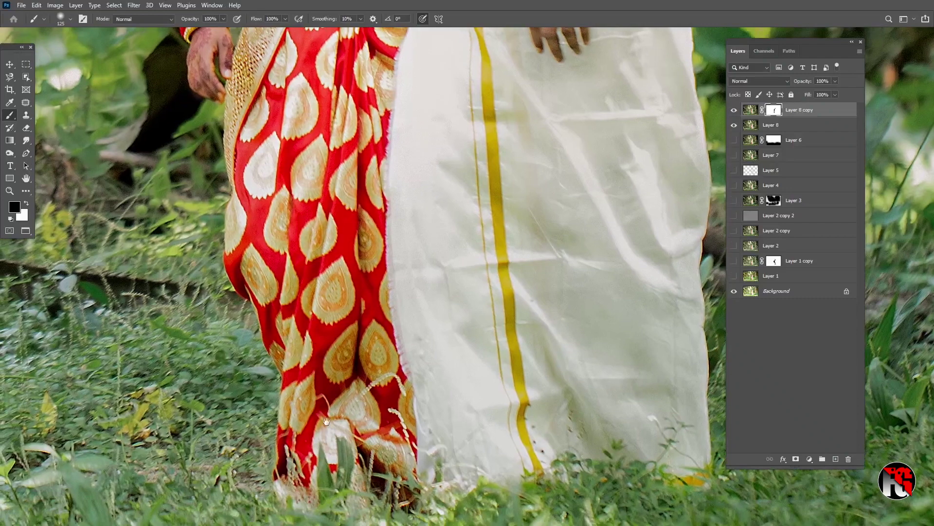
drag(278, 251, 336, 522)
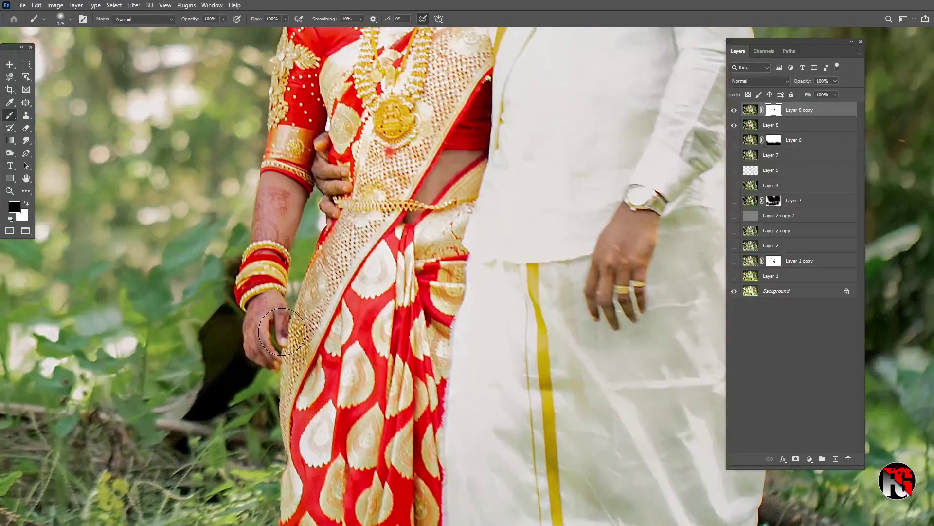
drag(293, 122, 267, 258)
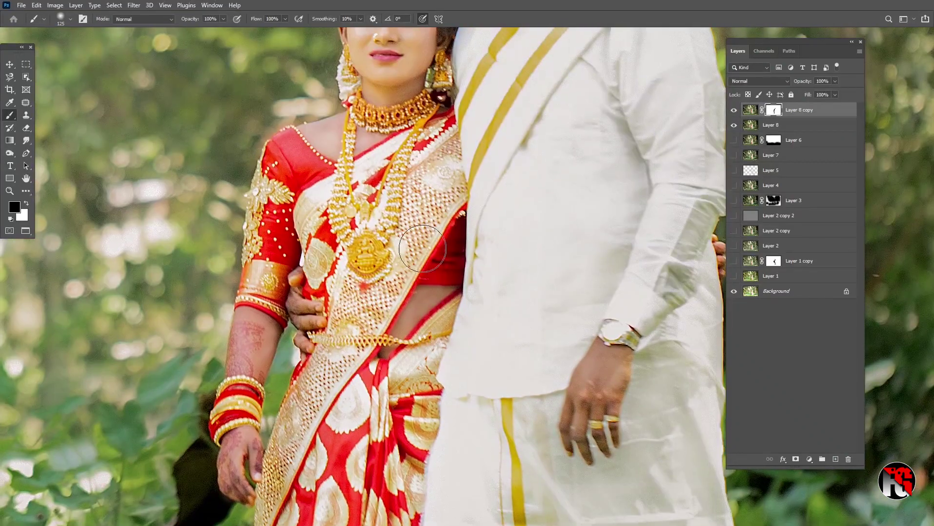
drag(416, 253, 238, 354)
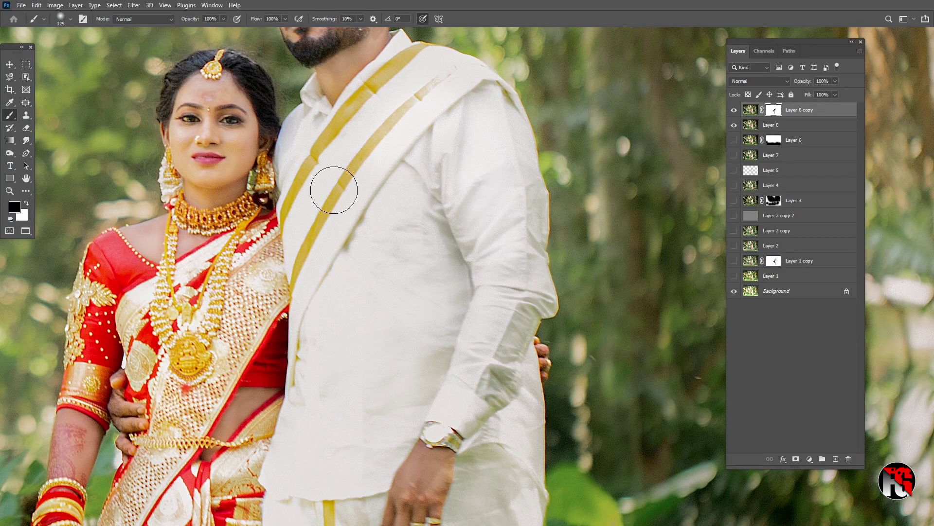
Step: Continue painting black on the Layer 8 copy mask over the groom's white outfit down to its lower hem
drag(470, 433, 399, 169)
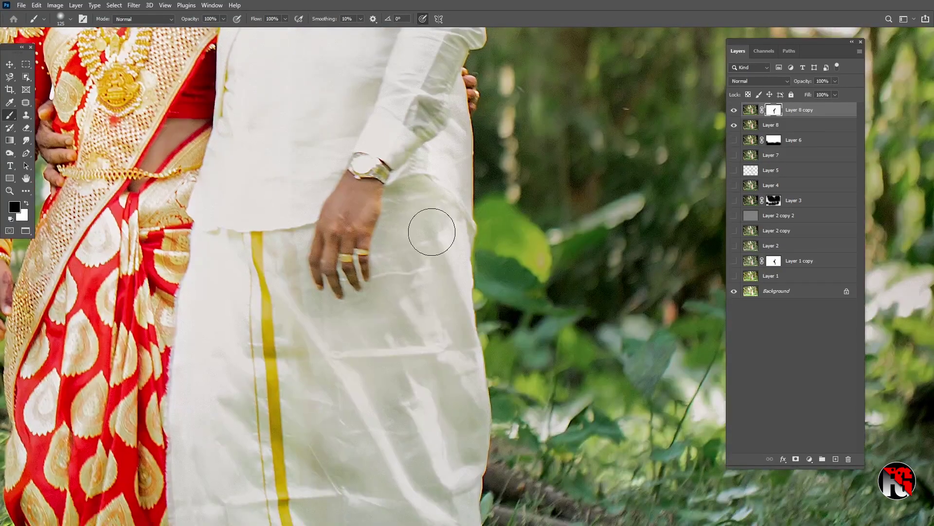
drag(480, 482, 401, 250)
drag(392, 162, 409, 331)
mouse_move(195, 429)
mouse_down()
mouse_move(168, 342)
mouse_move(154, 141)
mouse_up()
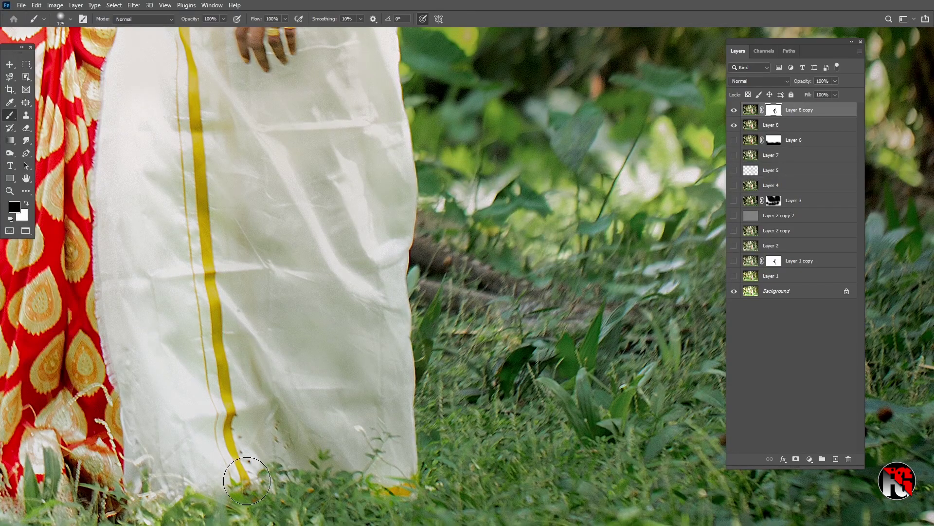
key(ctrl+0)
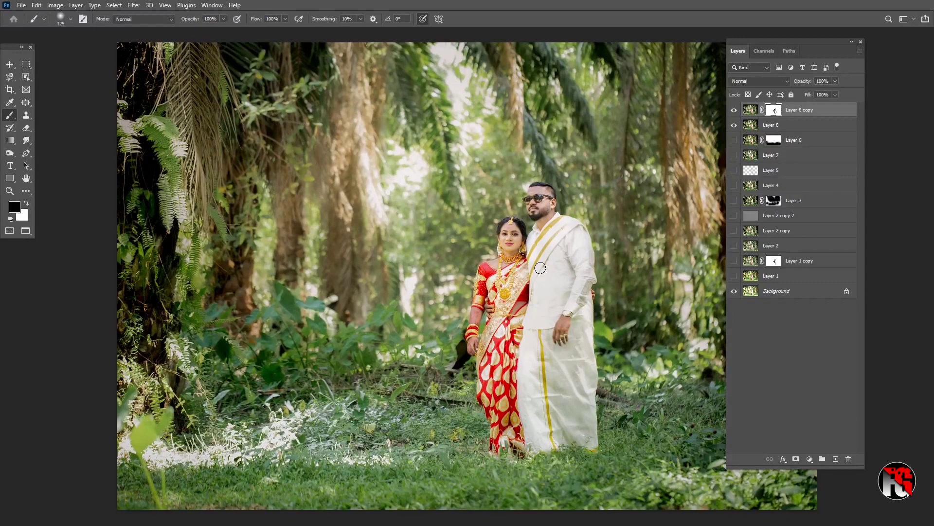
Step: Compare the photo with and without the masked Layer 8 copy
drag(427, 274, 348, 260)
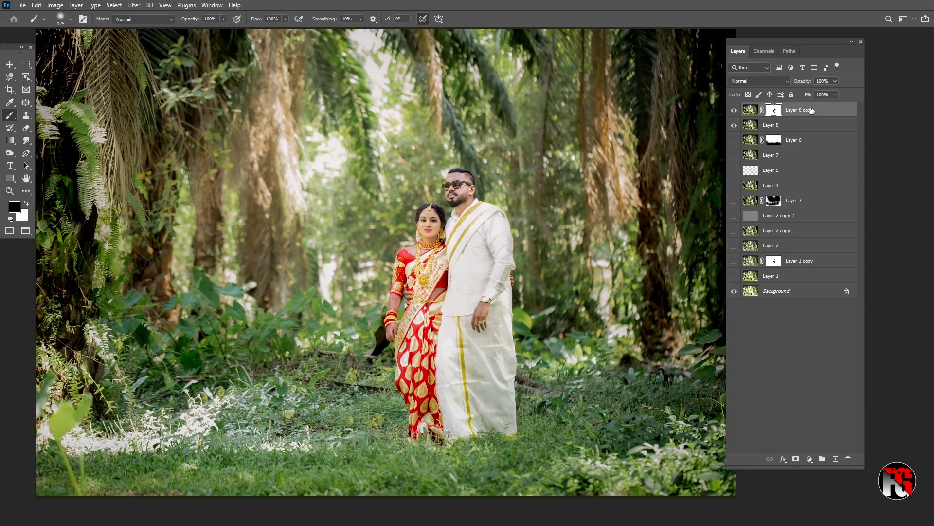
click(734, 110)
click(735, 110)
click(734, 111)
click(735, 110)
Step: Stamp all visible layers into a new layer on top and hide Layer 8 copy
key(x)
key(ctrl+shift+alt+e)
click(735, 126)
Step: Compare the merged Layer 9 with Layer 8 by toggling their visibility, and duplicate Layer 9
click(735, 141)
click(736, 140)
click(738, 111)
click(738, 112)
click(737, 111)
click(737, 111)
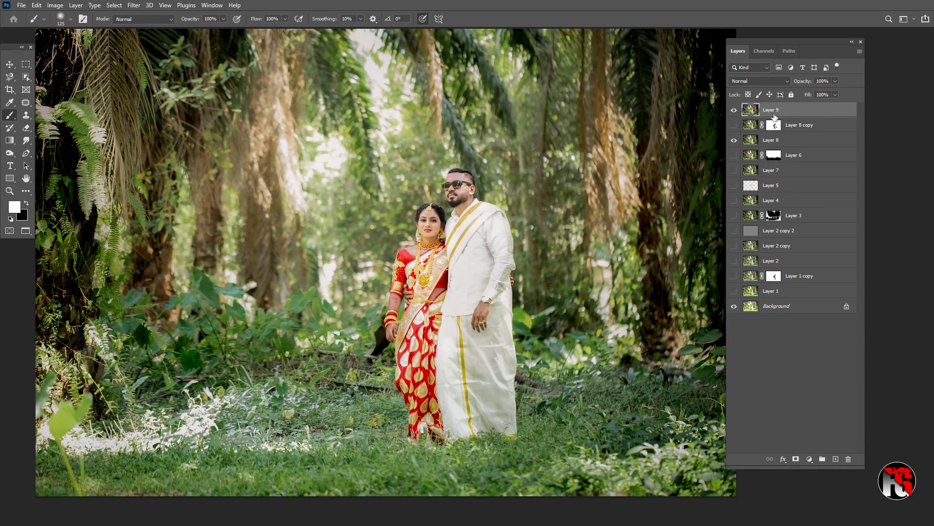
key(ctrl+j)
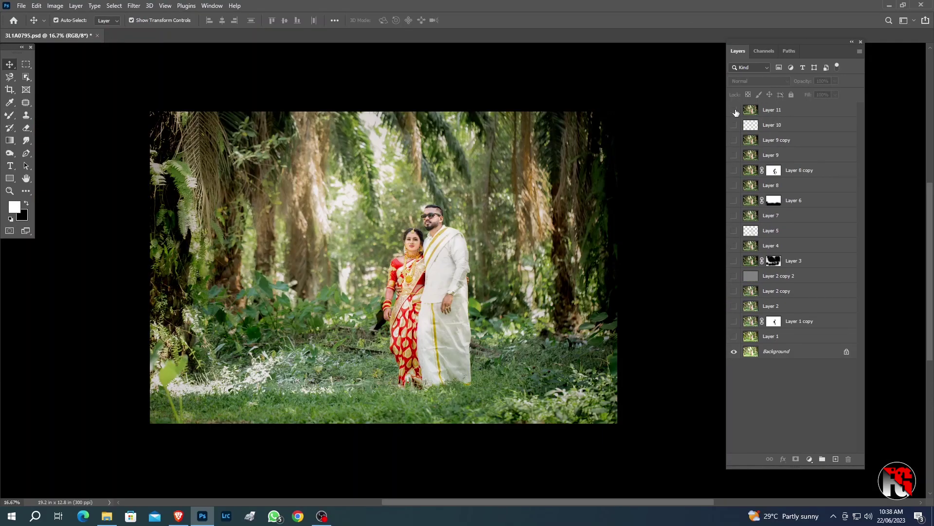
Step: Compare the finished Layer 11 with the original Background photo by repeatedly switching its visibility
click(735, 111)
click(735, 111)
click(735, 111)
click(735, 111)
click(734, 111)
click(735, 111)
click(735, 111)
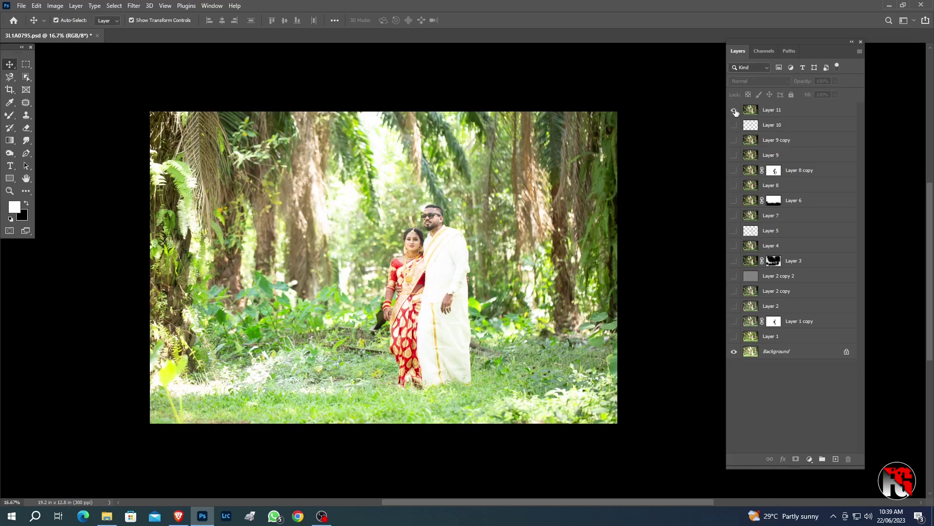
click(735, 111)
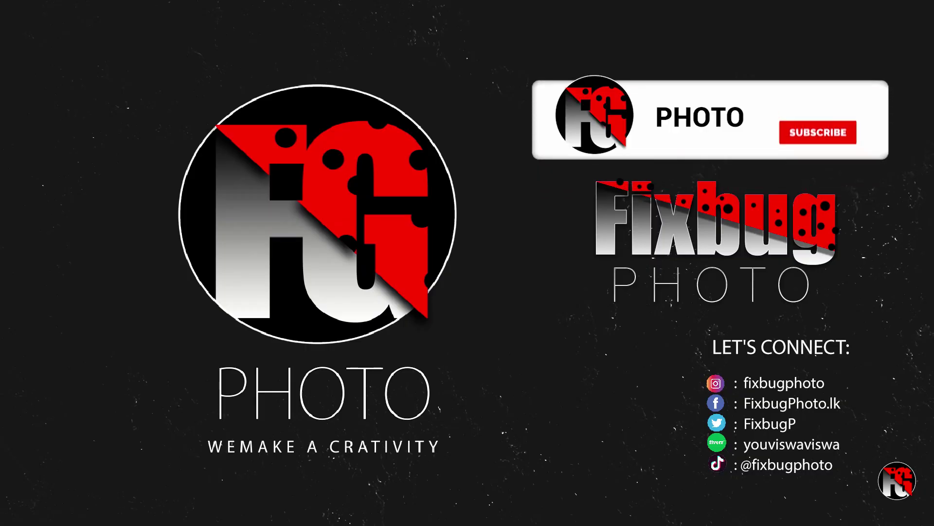